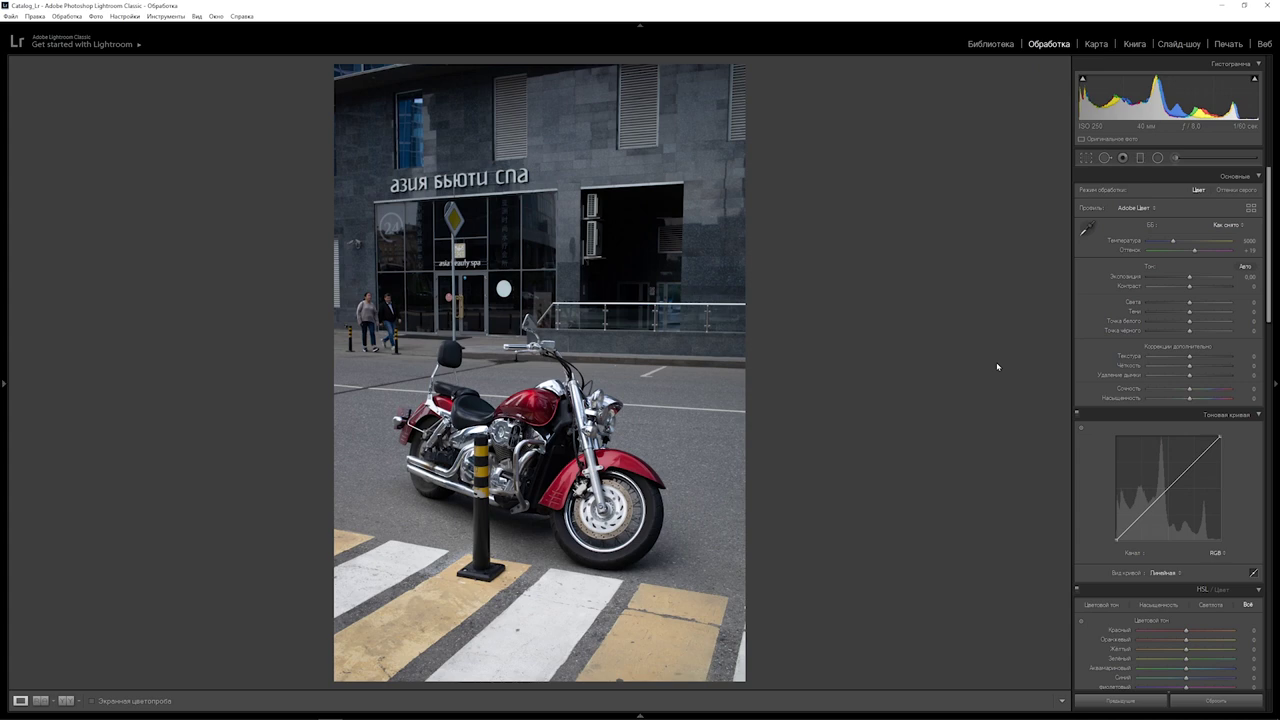
Enable Remove Chromatic Aberration and lens profile corrections in Lens Corrections.
scroll(1170, 400, "down", 2)
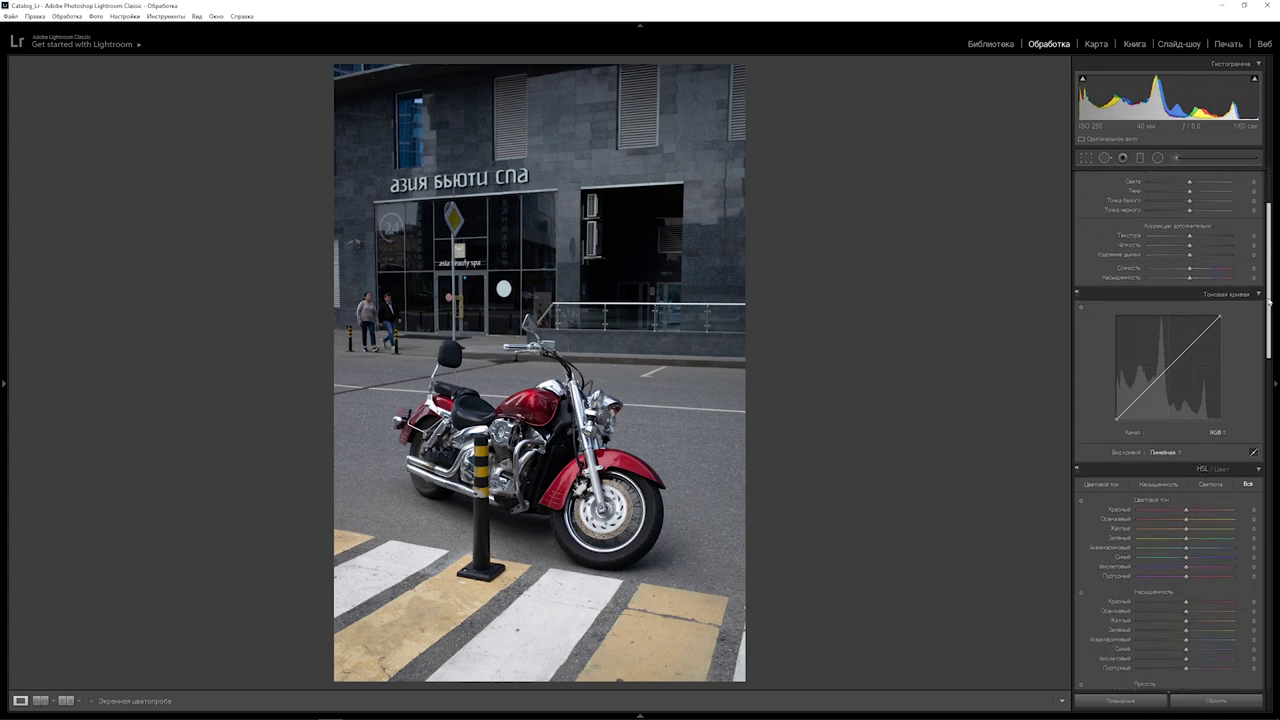
scroll(1170, 400, "down", 5)
scroll(1170, 400, "down", 5)
scroll(1081, 233, "down", 3)
scroll(1081, 233, "down", 2)
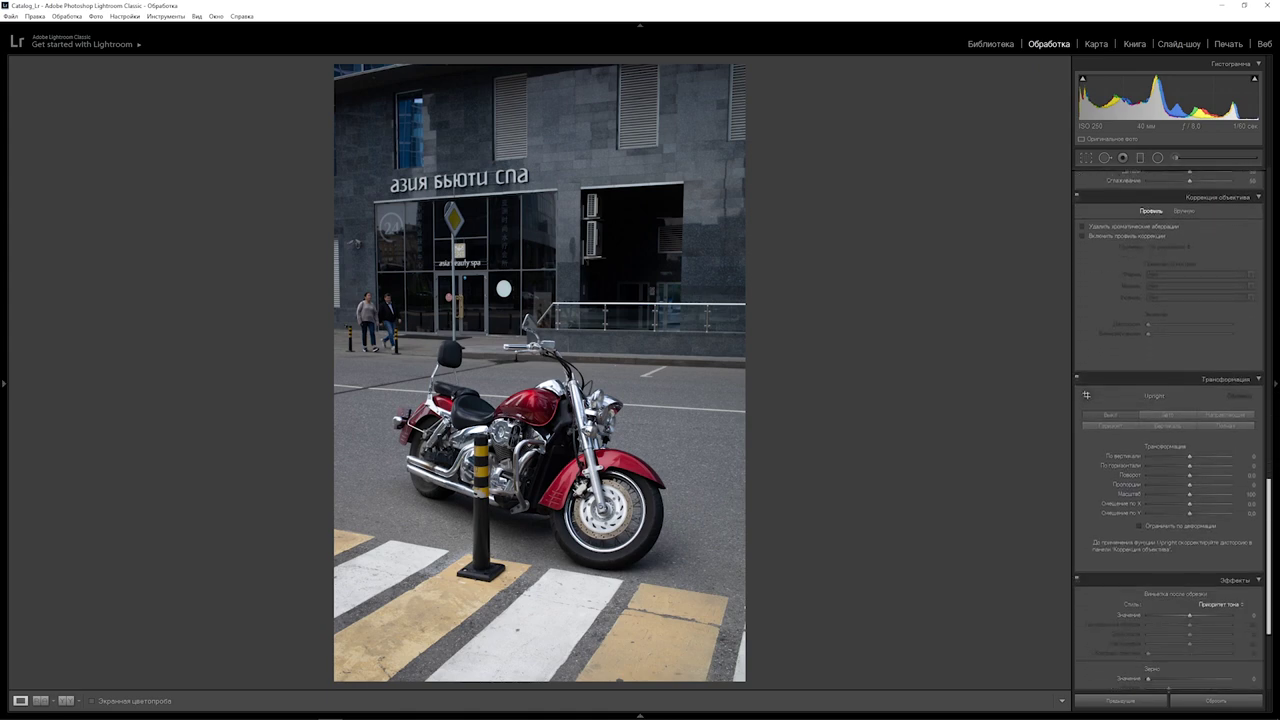
scroll(1081, 233, "down", 1)
left_click(1082, 229)
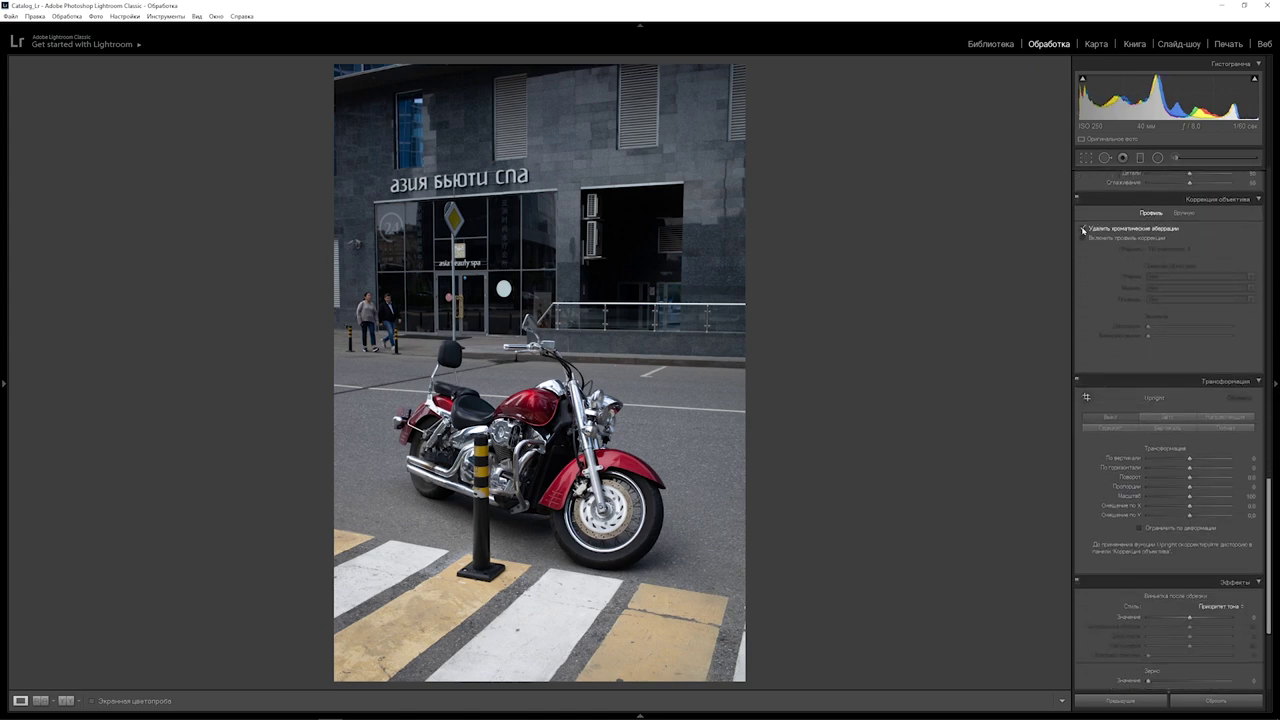
left_click(1082, 238)
Toggle the profile correction to compare, then apply Upright Auto to straighten the perspective.
left_click(1082, 238)
left_click(1082, 238)
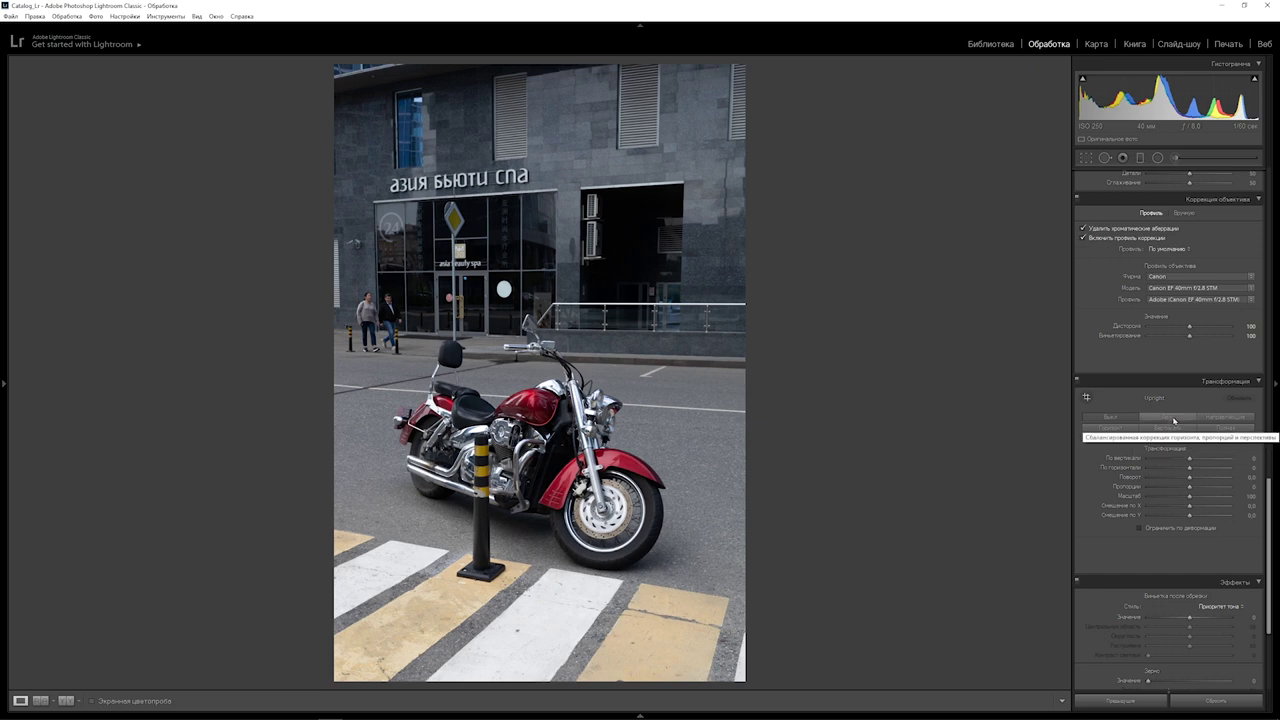
left_click(1172, 417)
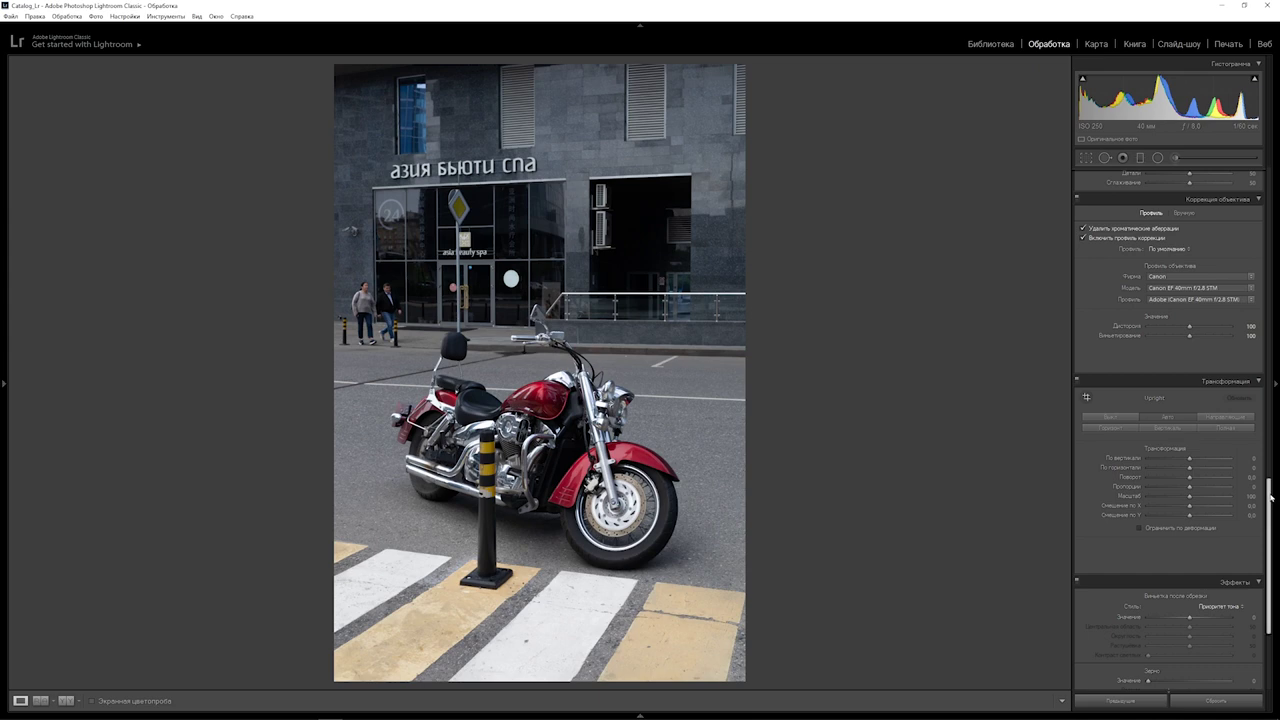
left_click_drag(1271, 499, 1255, 175)
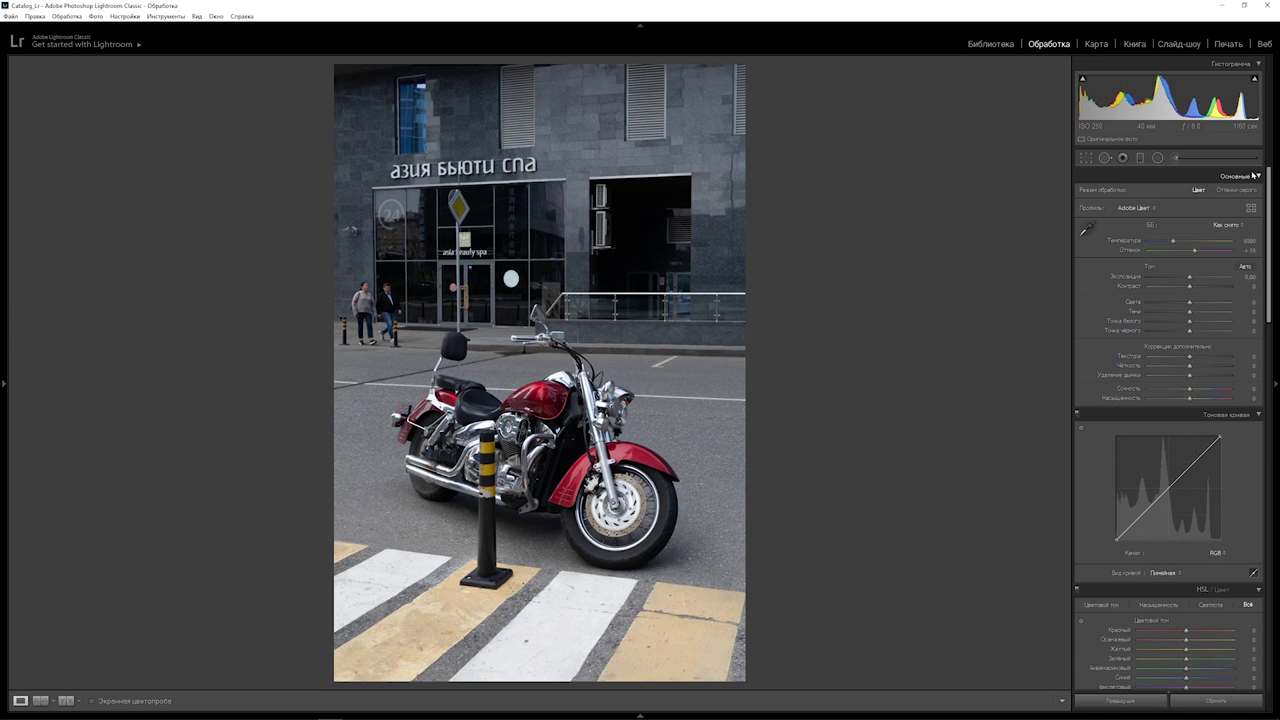
Crop a thin strip off the bottom of the motorcycle photo and commit the crop.
left_click(1086, 158)
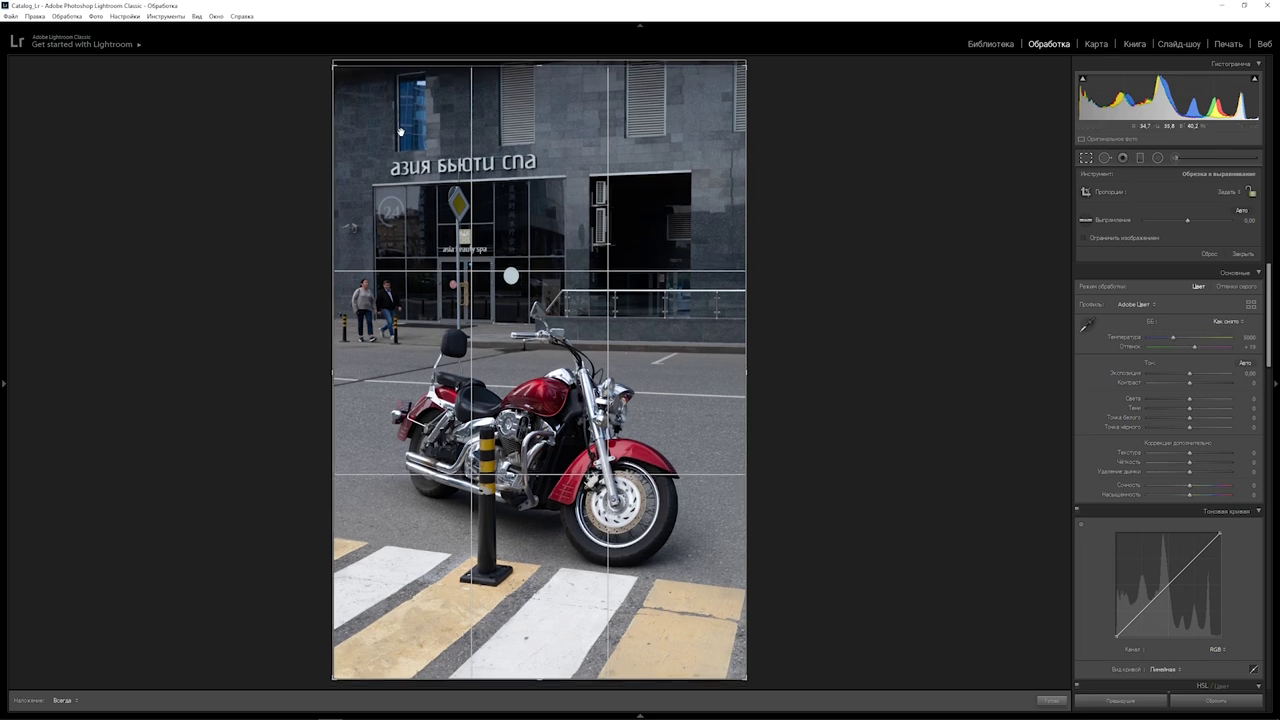
left_click_drag(539, 679, 538, 668)
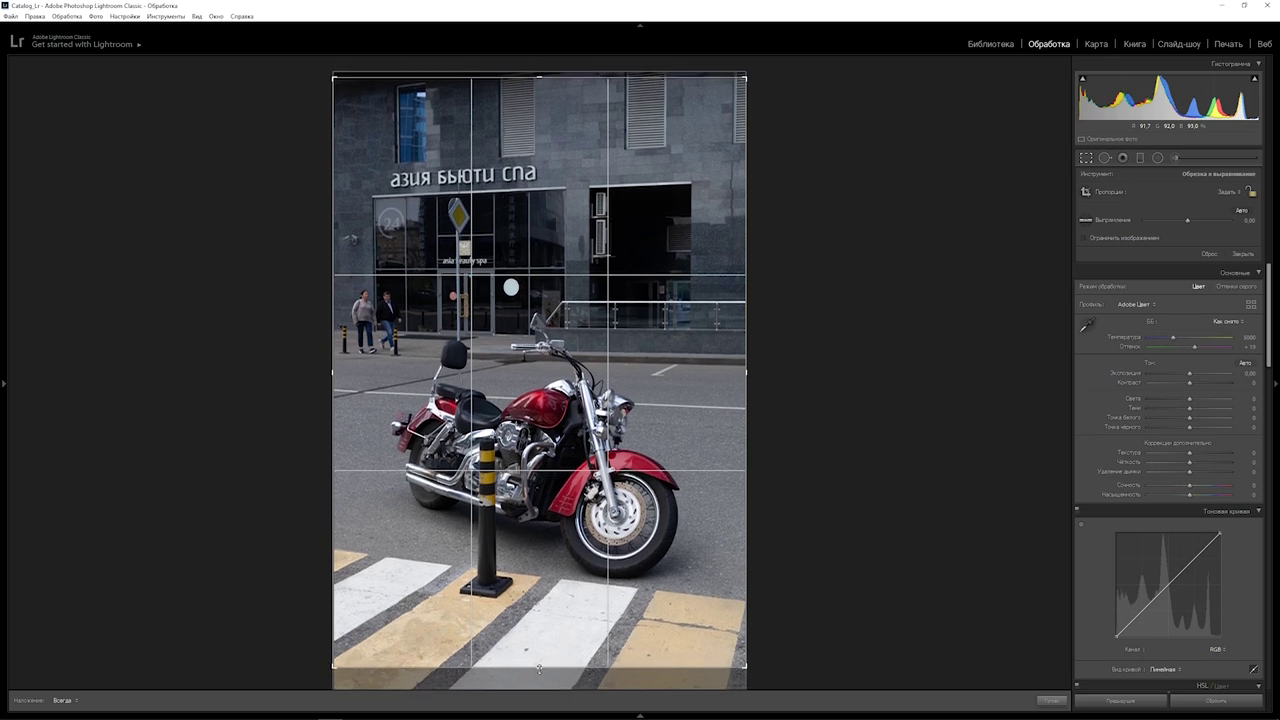
left_click_drag(539, 670, 539, 671)
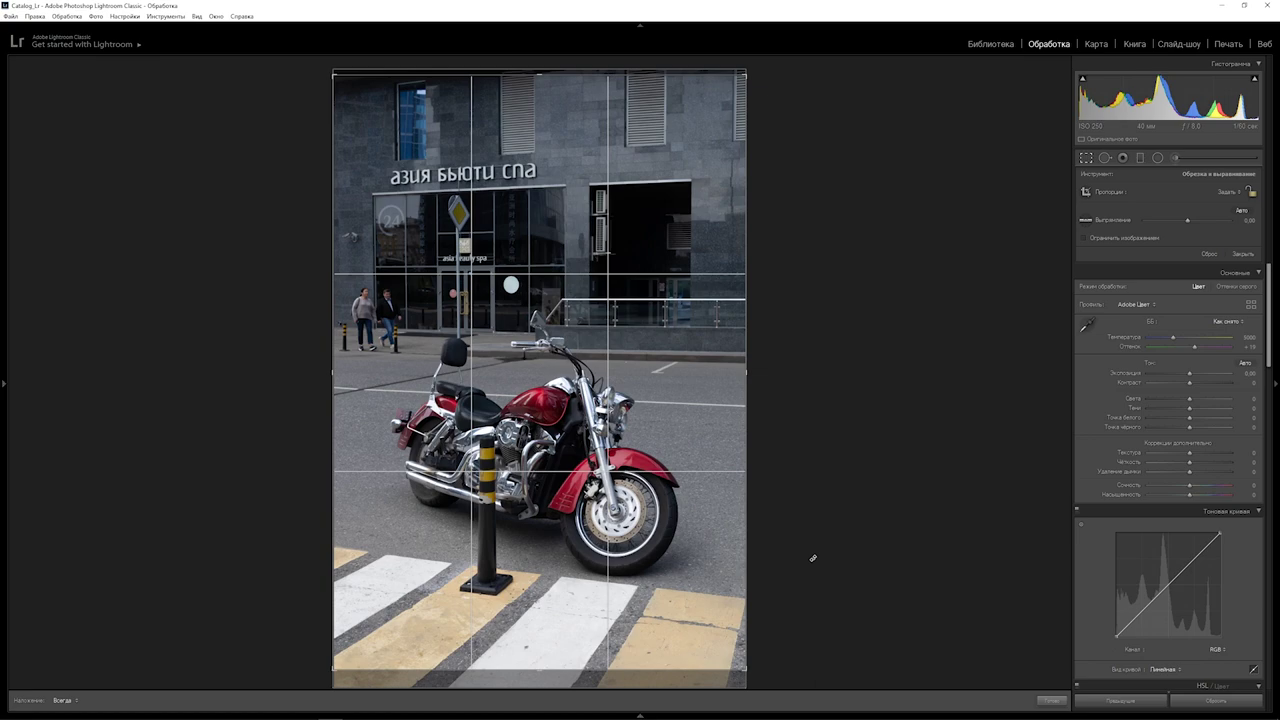
key("Return")
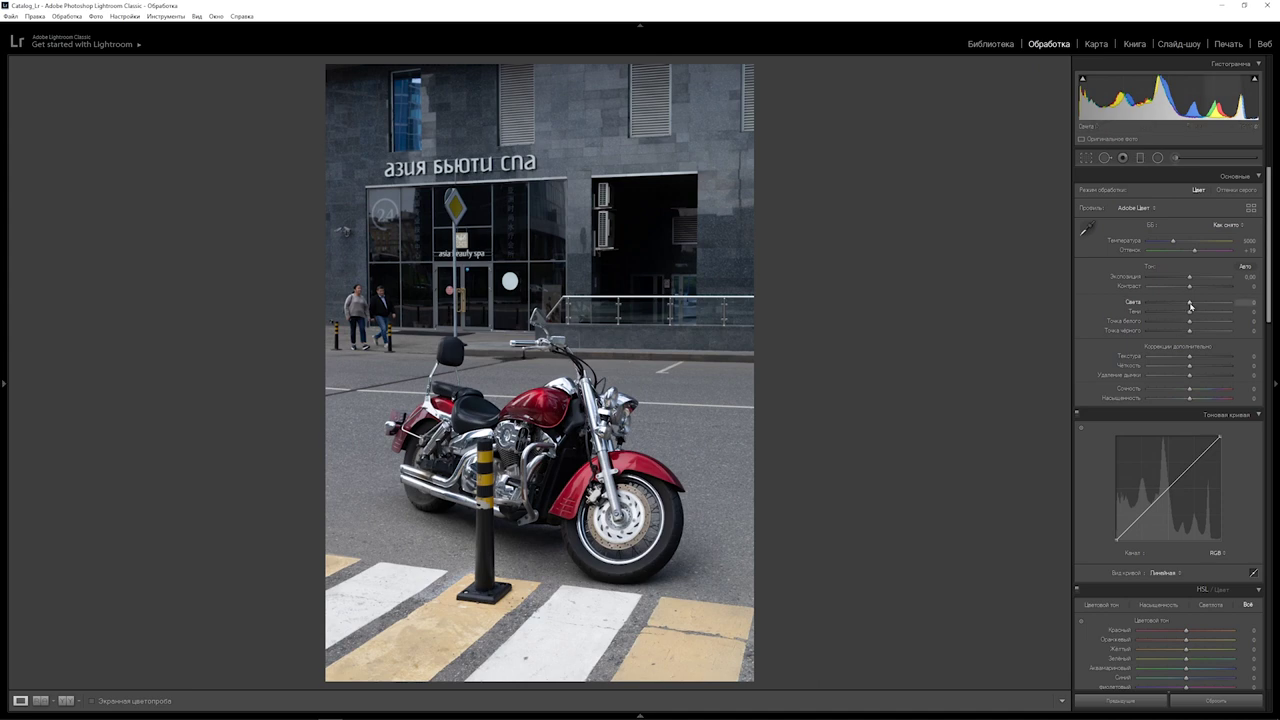
In Basic, set Highlights −100, Whites −62, Shadows +100, Blacks +65 and Contrast −40.
left_click_drag(1189, 302, 1138, 305)
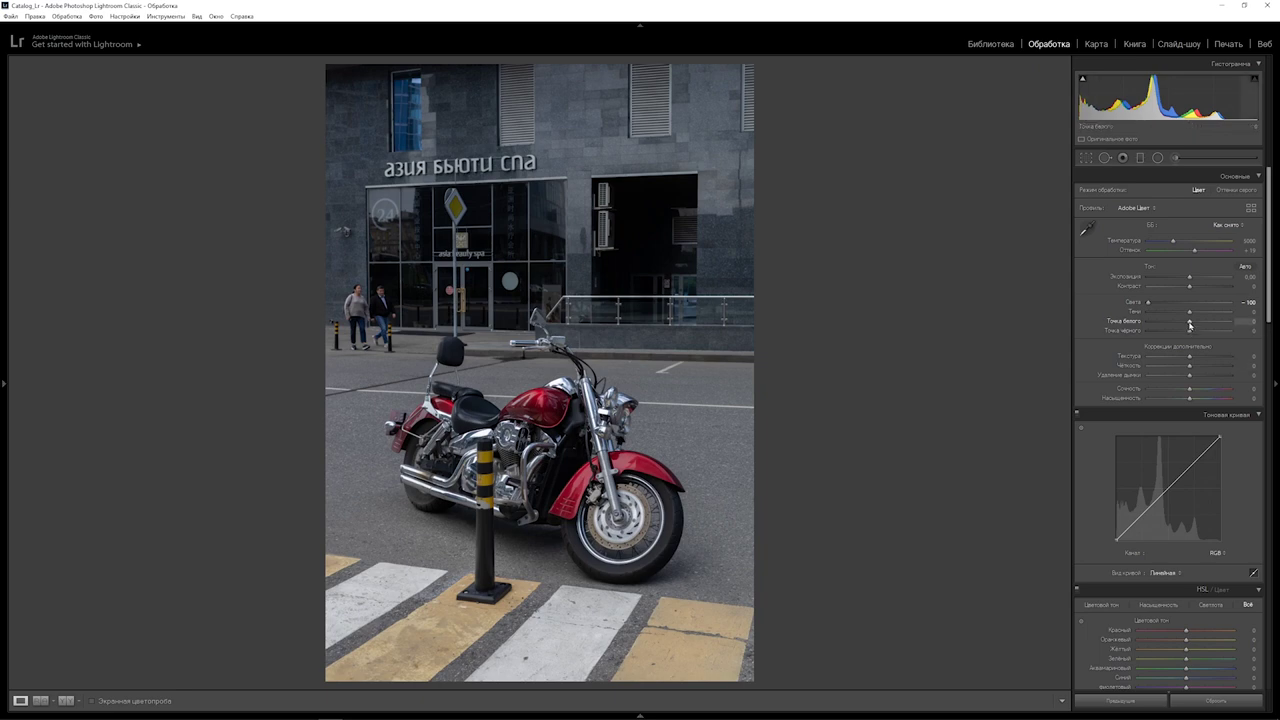
left_click_drag(1189, 322, 1164, 325)
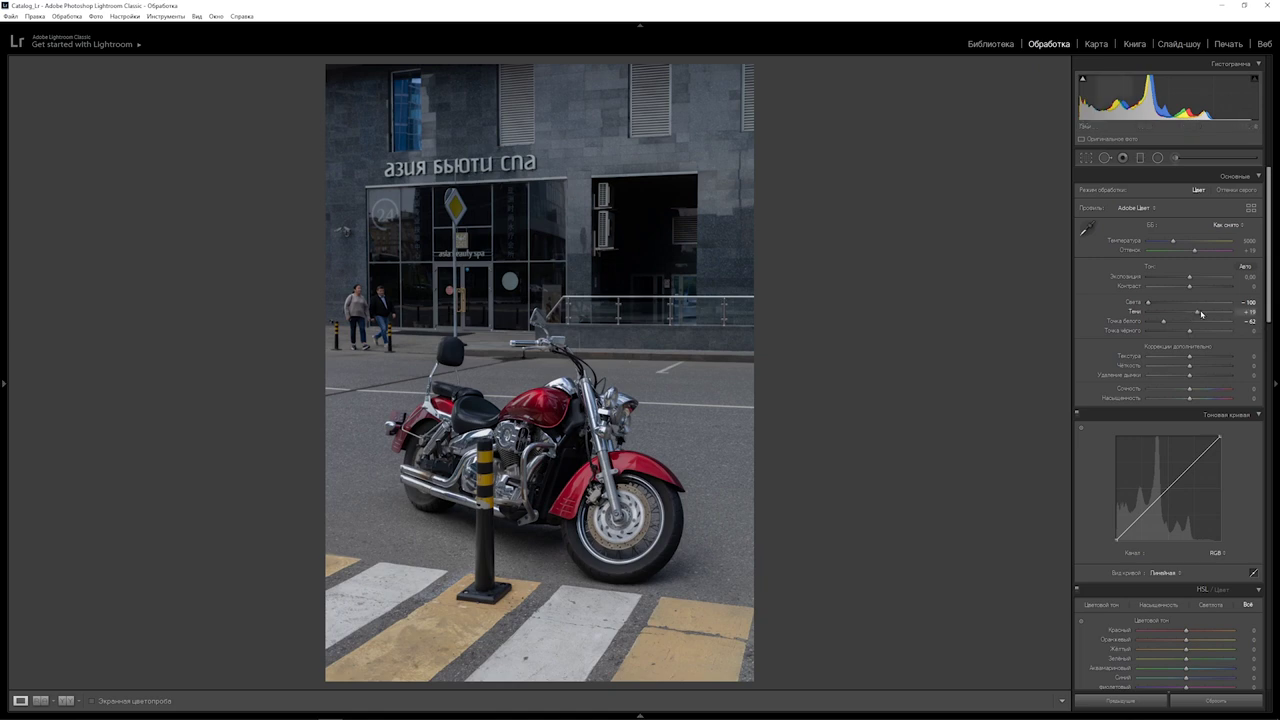
mouse_move(1190, 315)
left_mouse_down()
mouse_move(1231, 313)
mouse_move(1218, 333)
left_mouse_up()
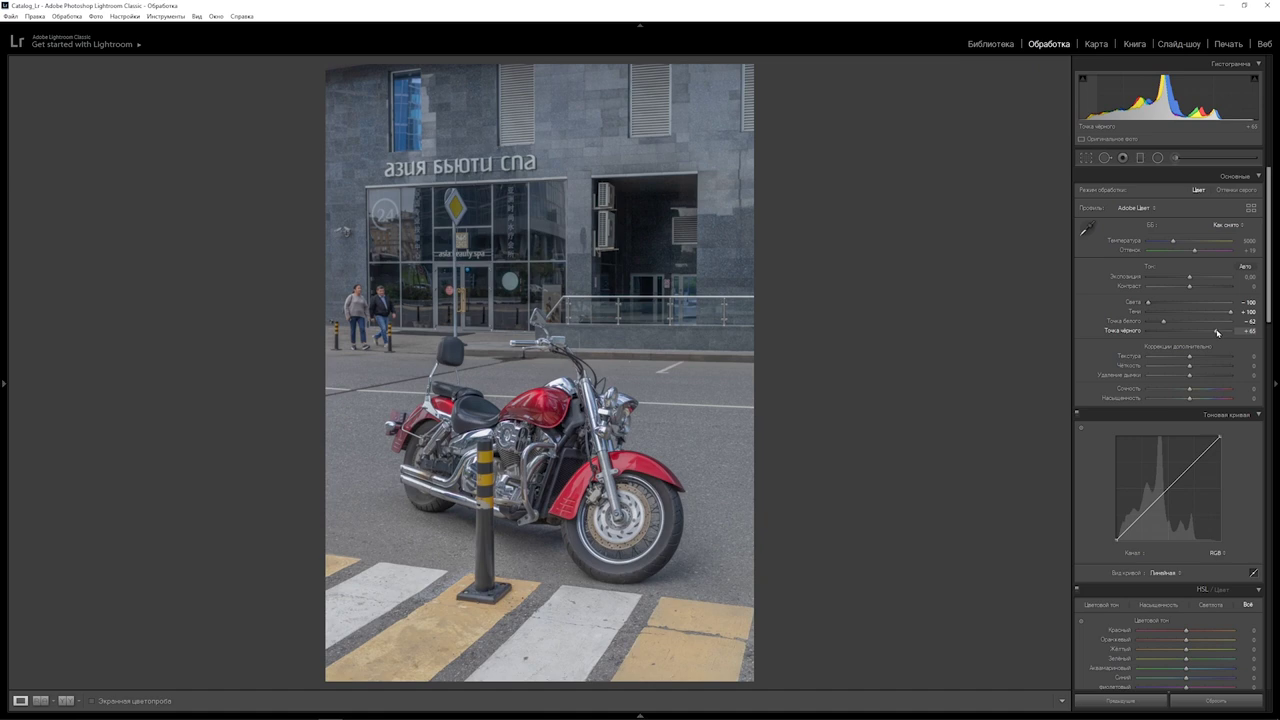
left_click_drag(1189, 287, 1174, 289)
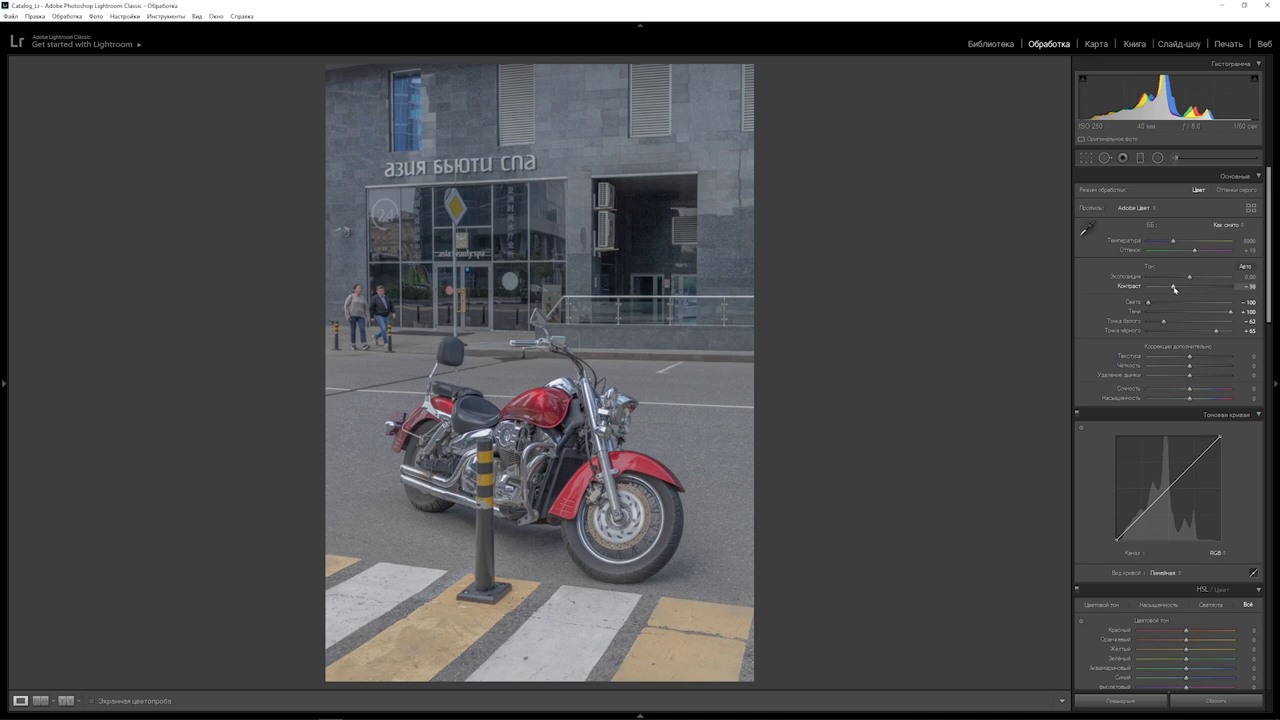
left_click(1249, 286)
type("-40")
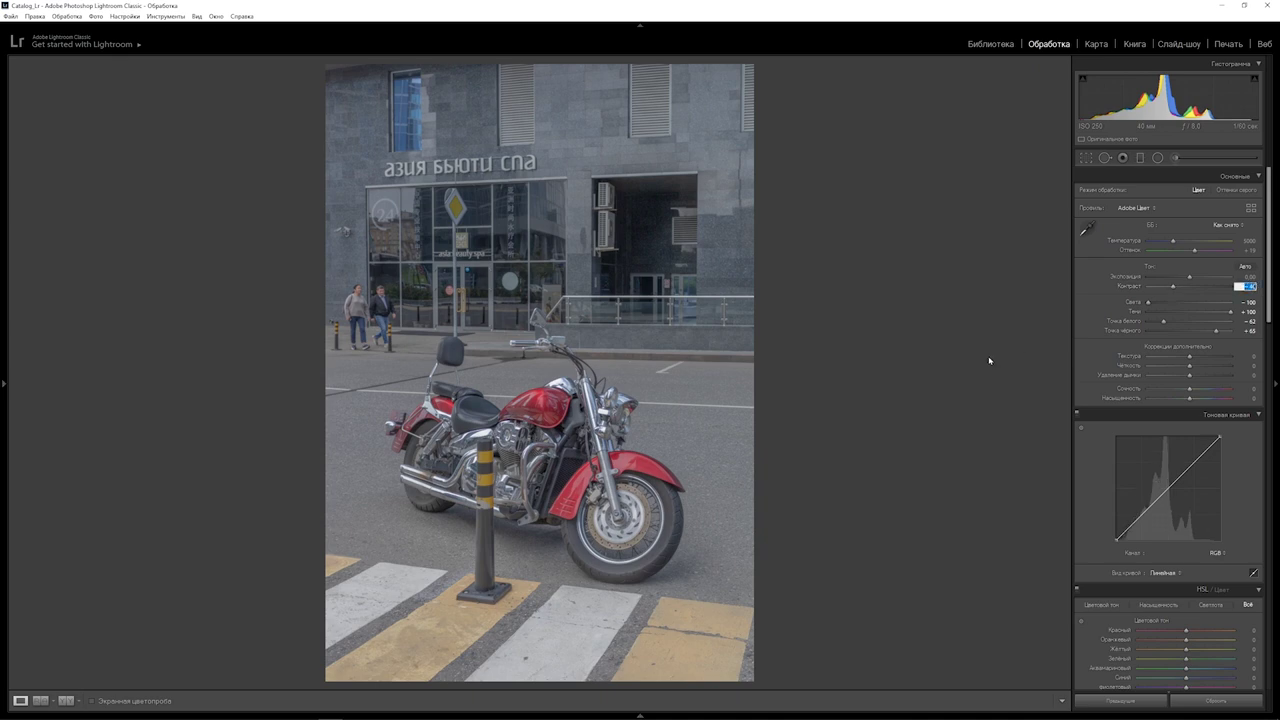
key("Return")
Set Texture to +15 and Clarity to +5 in the Presence section.
key("Tab")
type("15")
key("Return")
key("Tab")
type("5")
key("Return")
Raise Vibrance to +45 and lower Saturation to −10.
left_click_drag(1189, 391, 1207, 391)
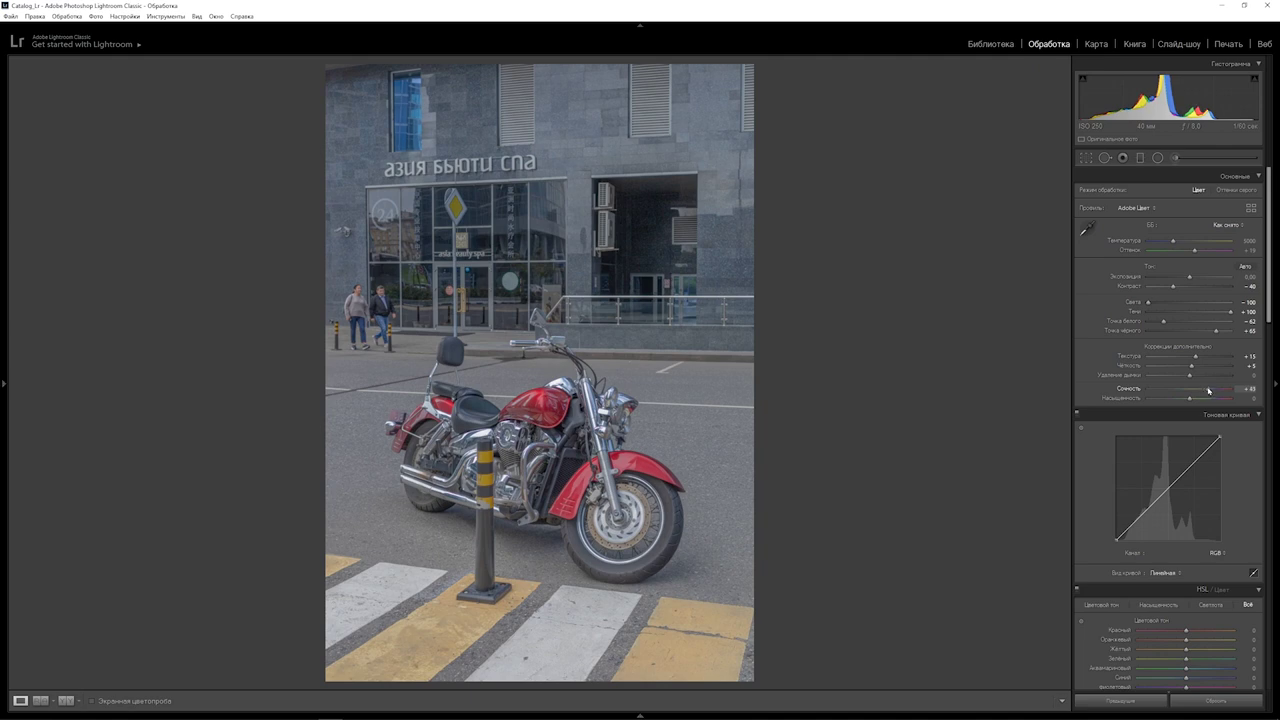
left_click_drag(1188, 399, 1186, 399)
left_click(1246, 398)
key("Return")
scroll(1275, 313, "down", 1)
scroll(1275, 313, "down", 1)
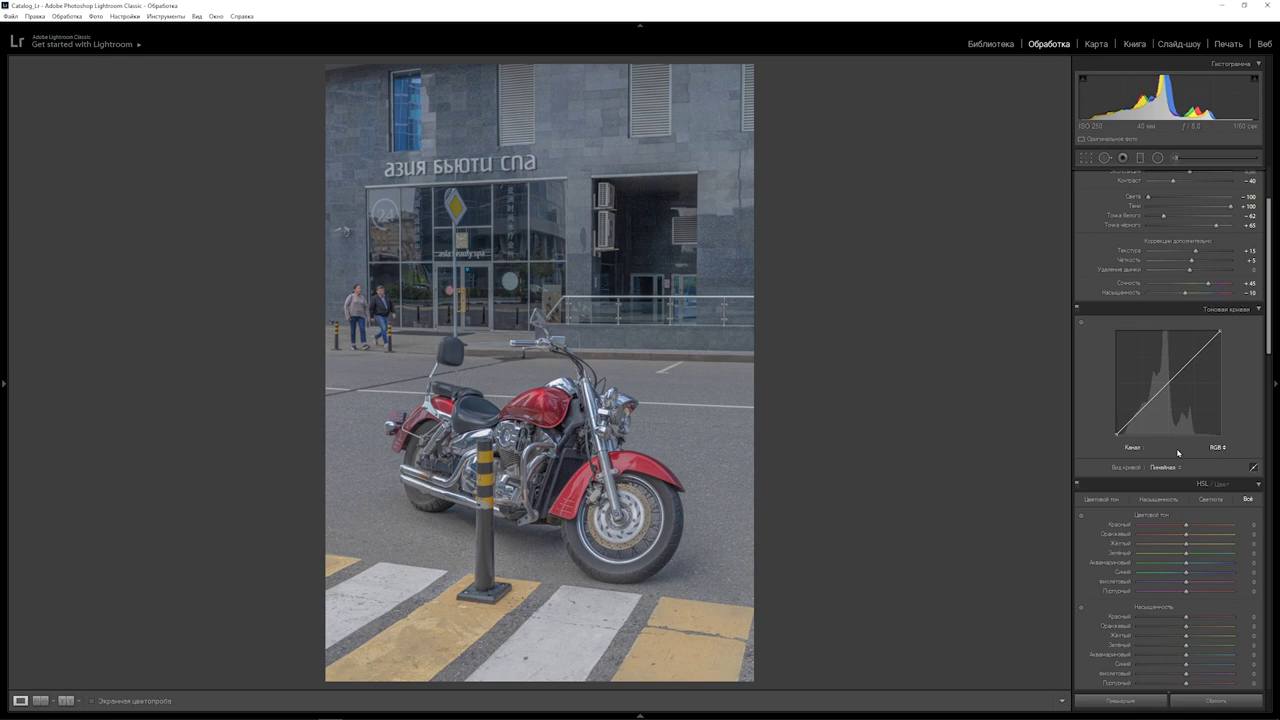
Add two tone-curve points, pull the lower one into an S-curve, and lift the black point.
left_click(1143, 407)
left_click(1168, 382)
left_click_drag(1143, 407, 1175, 471)
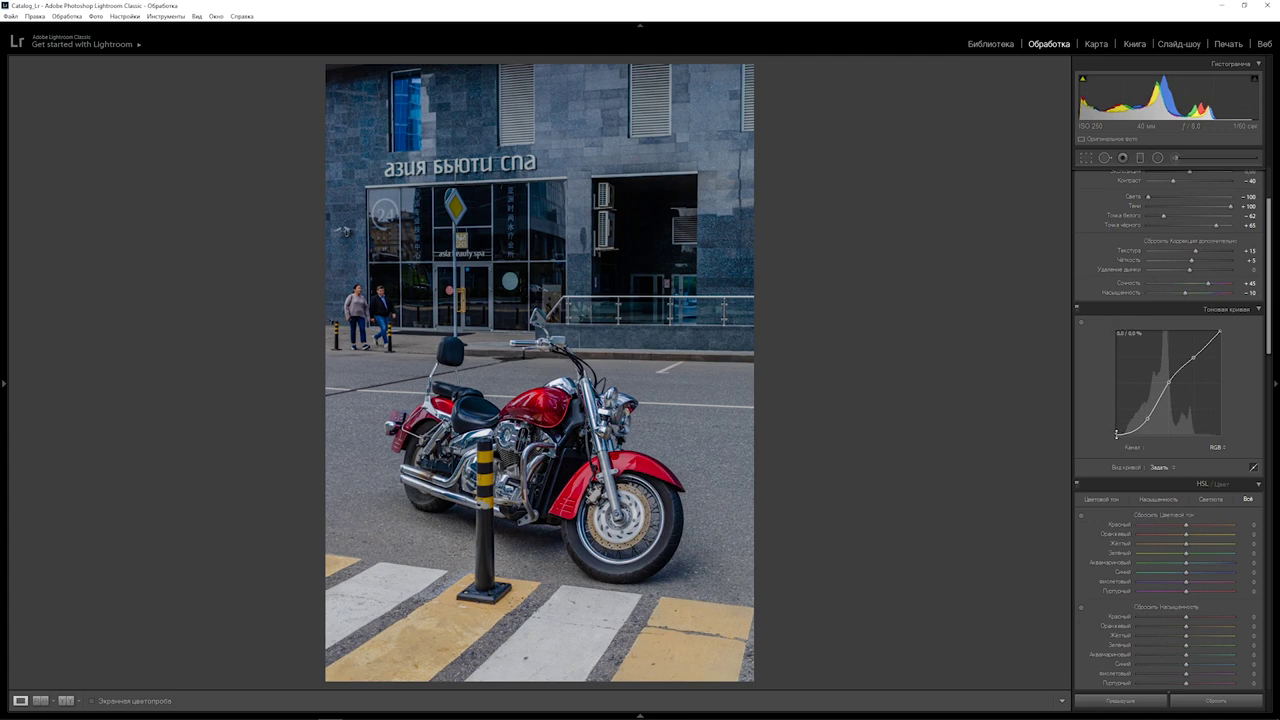
left_click_drag(1117, 433, 1096, 351)
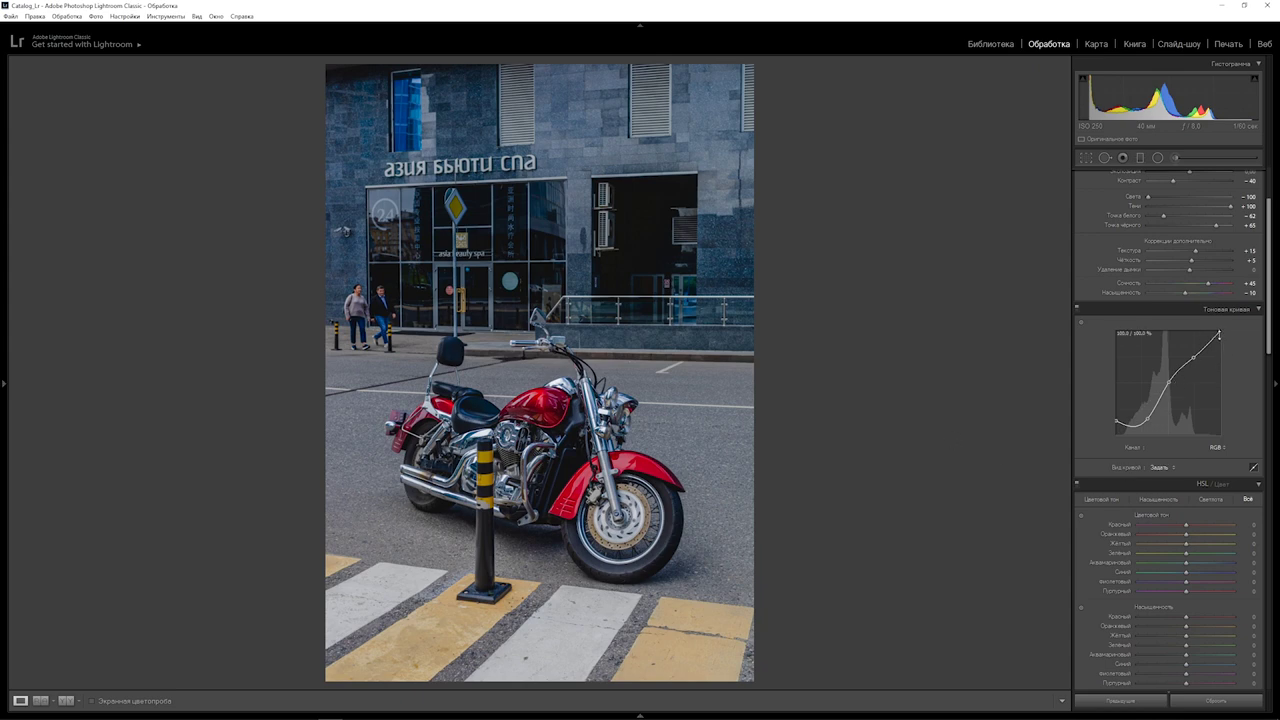
Lower the curve's white point and fine-tune the midtone points slightly brighter.
mouse_move(1219, 335)
left_mouse_down()
mouse_move(1254, 348)
mouse_move(1267, 380)
left_mouse_up()
left_click_drag(1267, 380, 1270, 406)
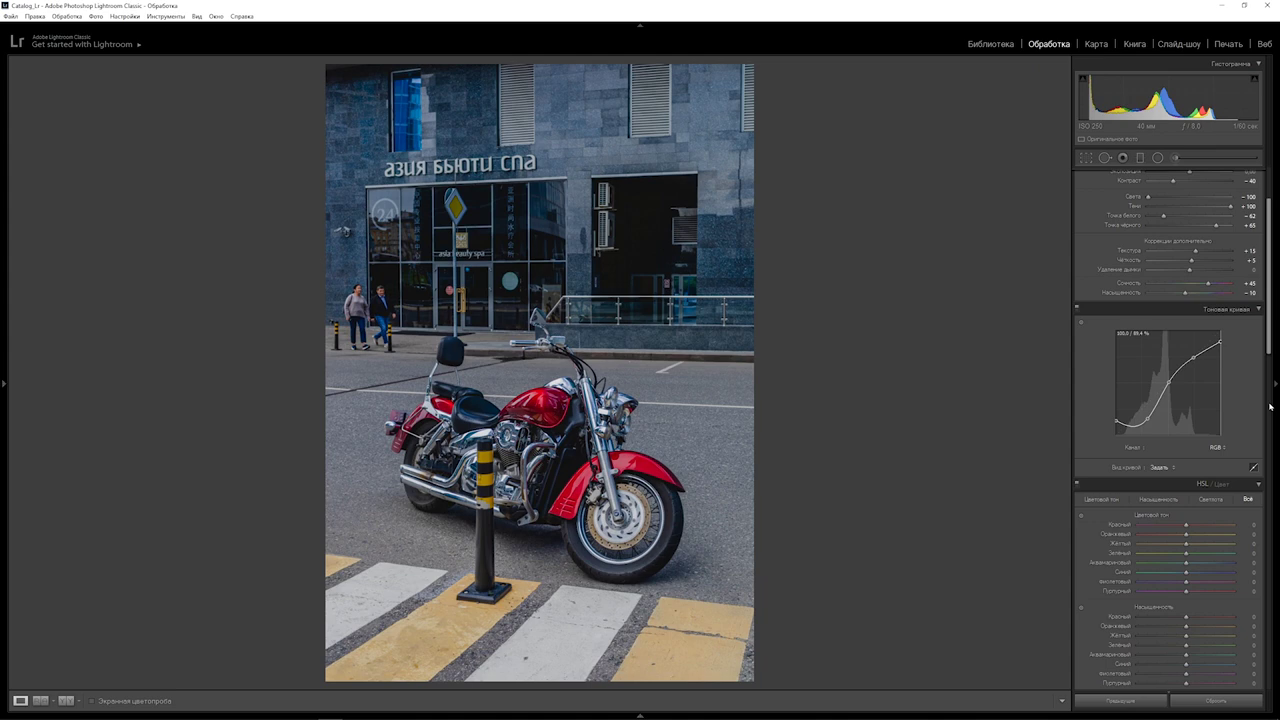
left_click_drag(1270, 406, 1270, 406)
left_click_drag(1170, 385, 1172, 386)
left_click_drag(1171, 386, 1171, 382)
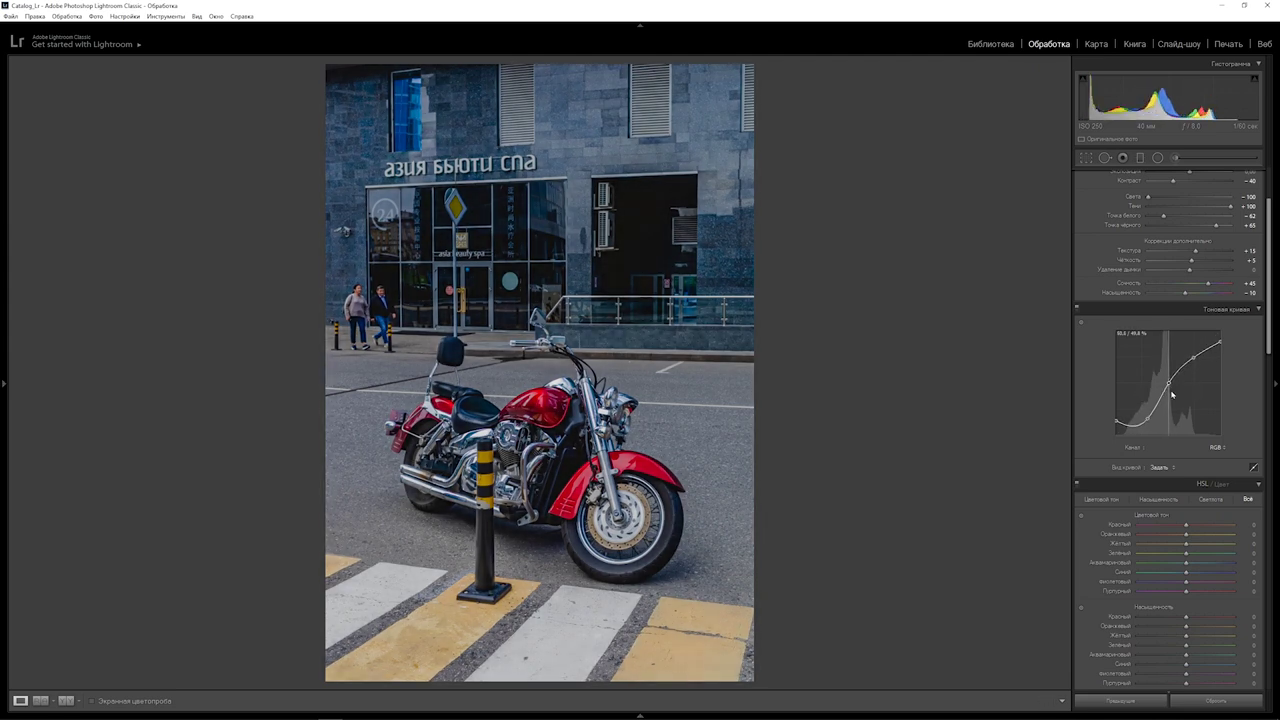
left_click_drag(1183, 393, 1221, 394)
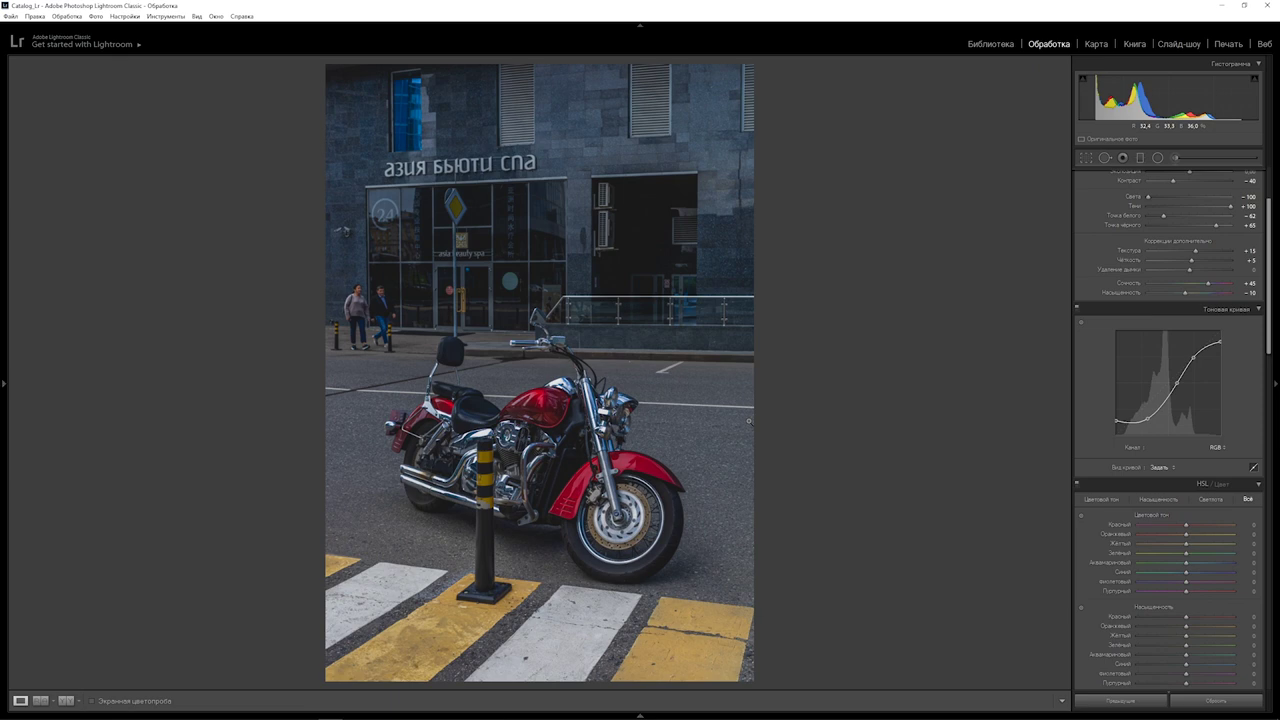
Compare the tone curve on/off, nudge the upper point, and add a lower shadow point.
left_click(1077, 309)
left_click(1077, 310)
key("alt")
left_click_drag(1164, 402, 1180, 379)
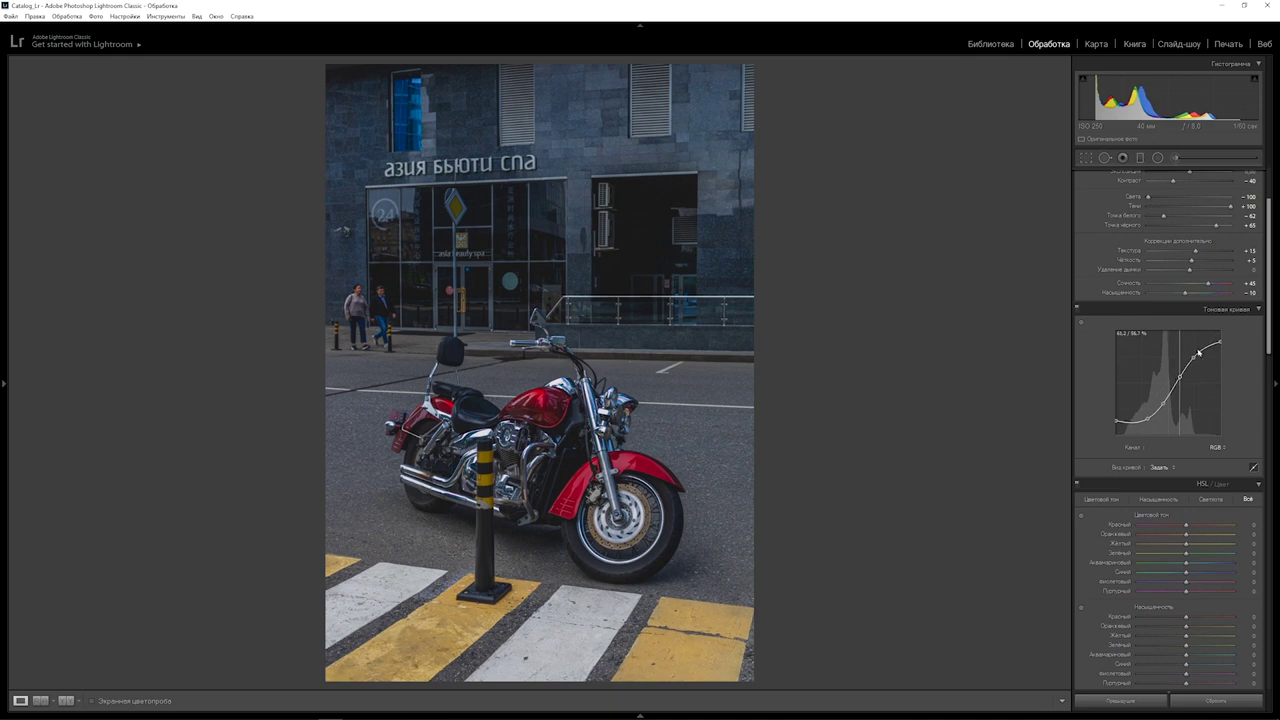
left_click_drag(1148, 433, 1153, 438)
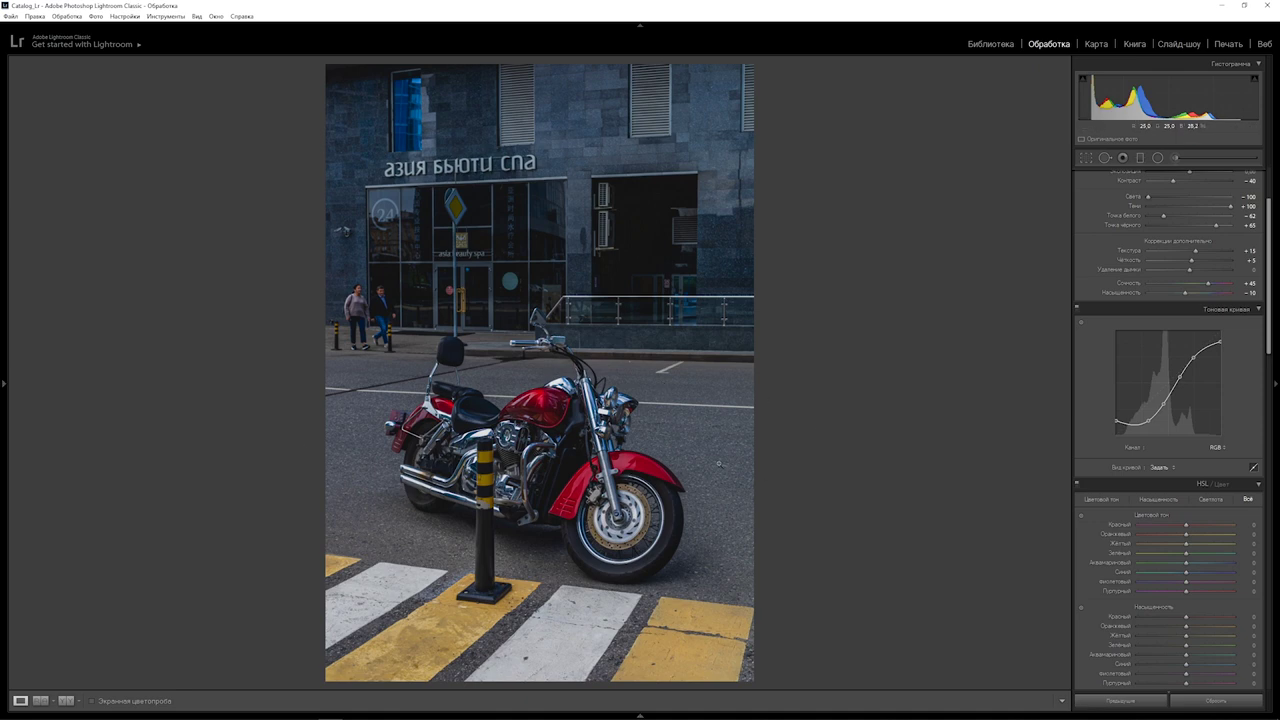
scroll(1273, 403, "down", 5)
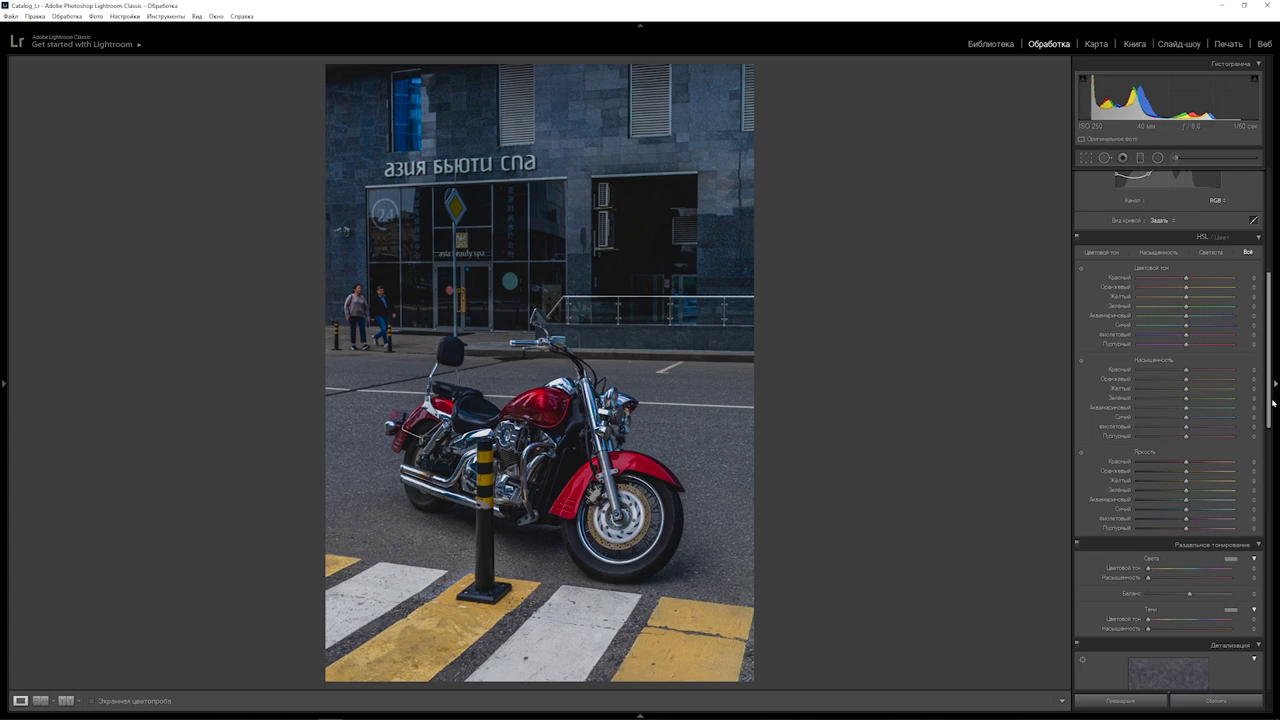
Zoom in on the motorcycle's front wheel and set the Red hue to +26.
left_click(542, 415)
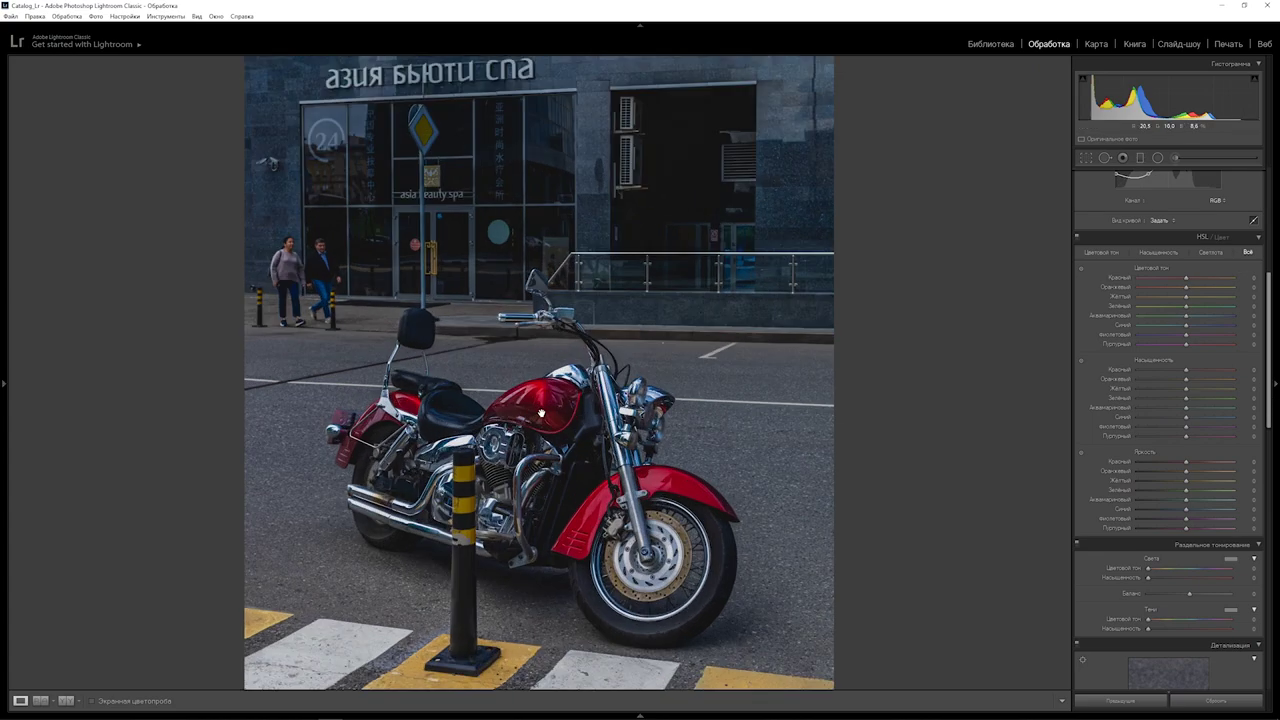
left_click_drag(560, 419, 415, 198)
scroll(415, 198, "down", 5)
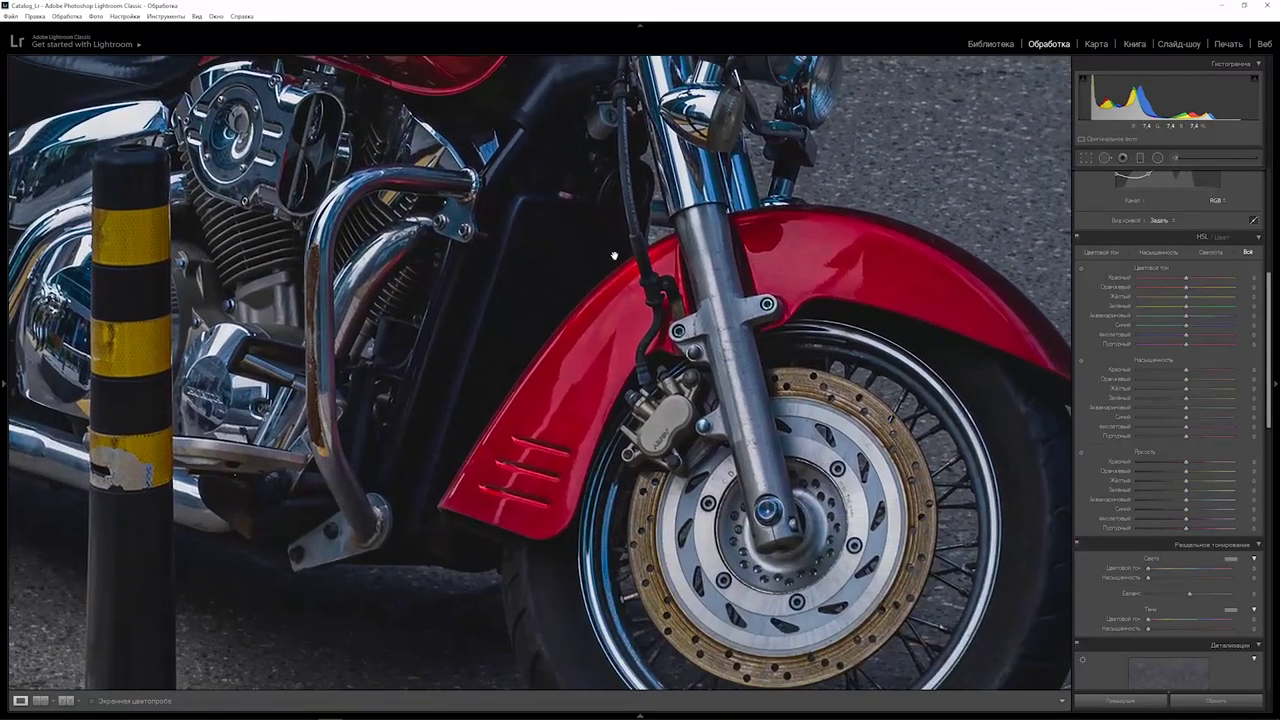
left_click_drag(780, 311, 698, 343)
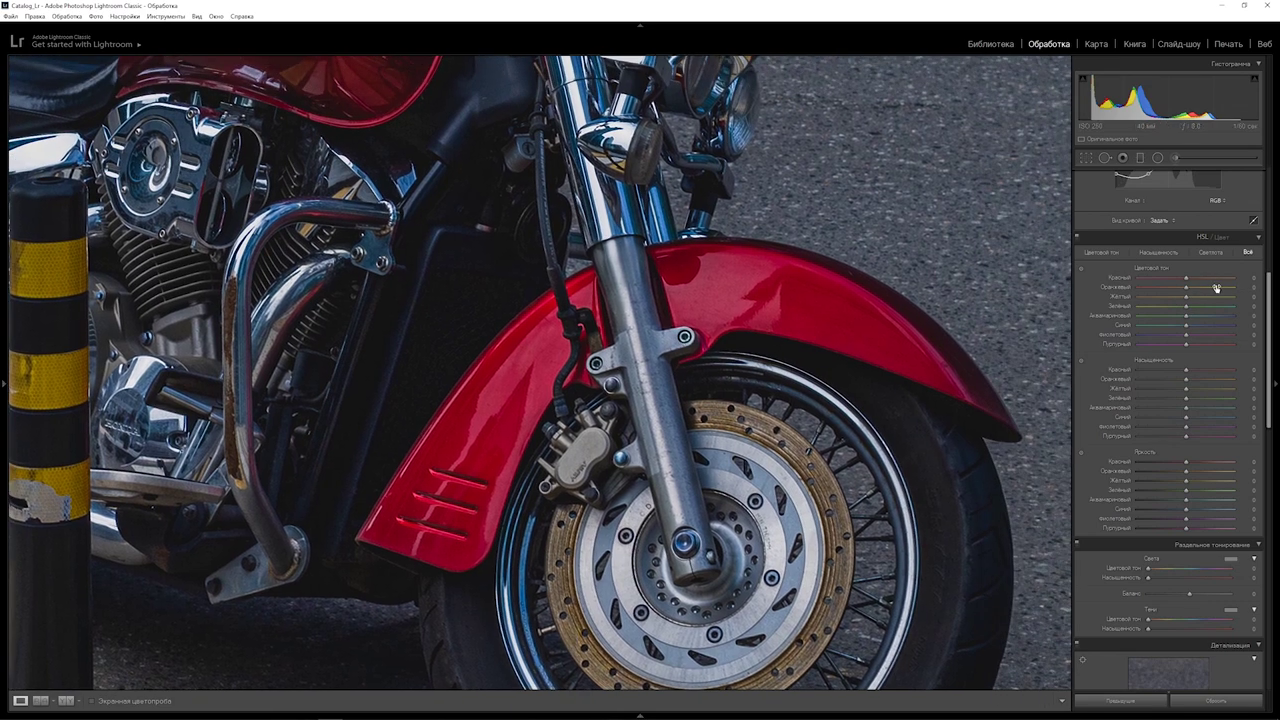
left_click_drag(1187, 281, 1200, 277)
key("z")
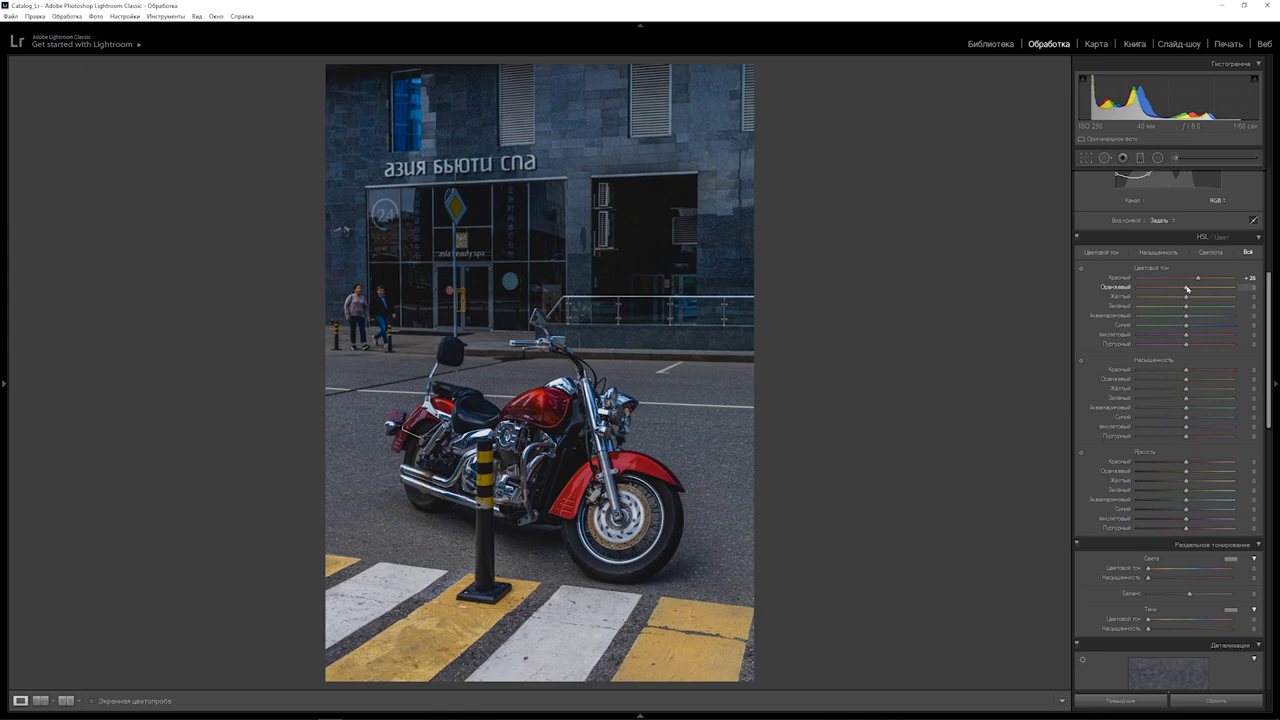
Set the Orange hue to −48 and Orange saturation to −58.
left_click_drag(1187, 289, 1165, 289)
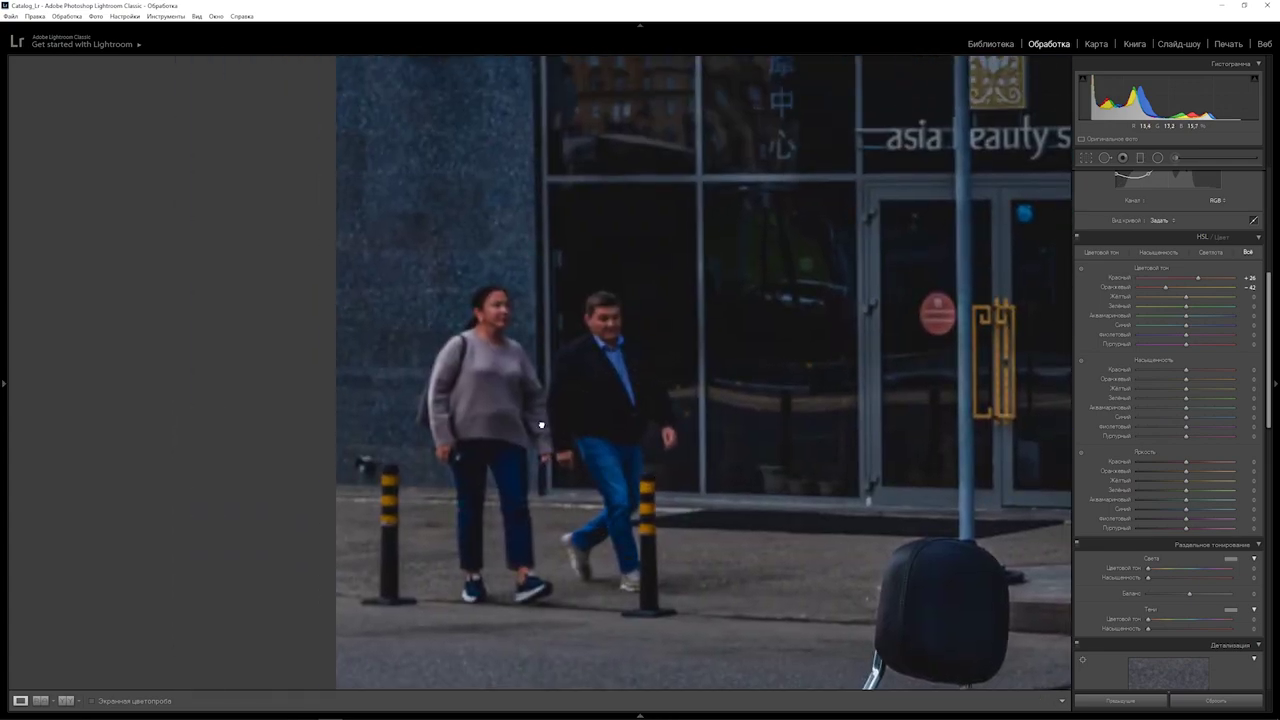
left_click_drag(1166, 288, 1162, 287)
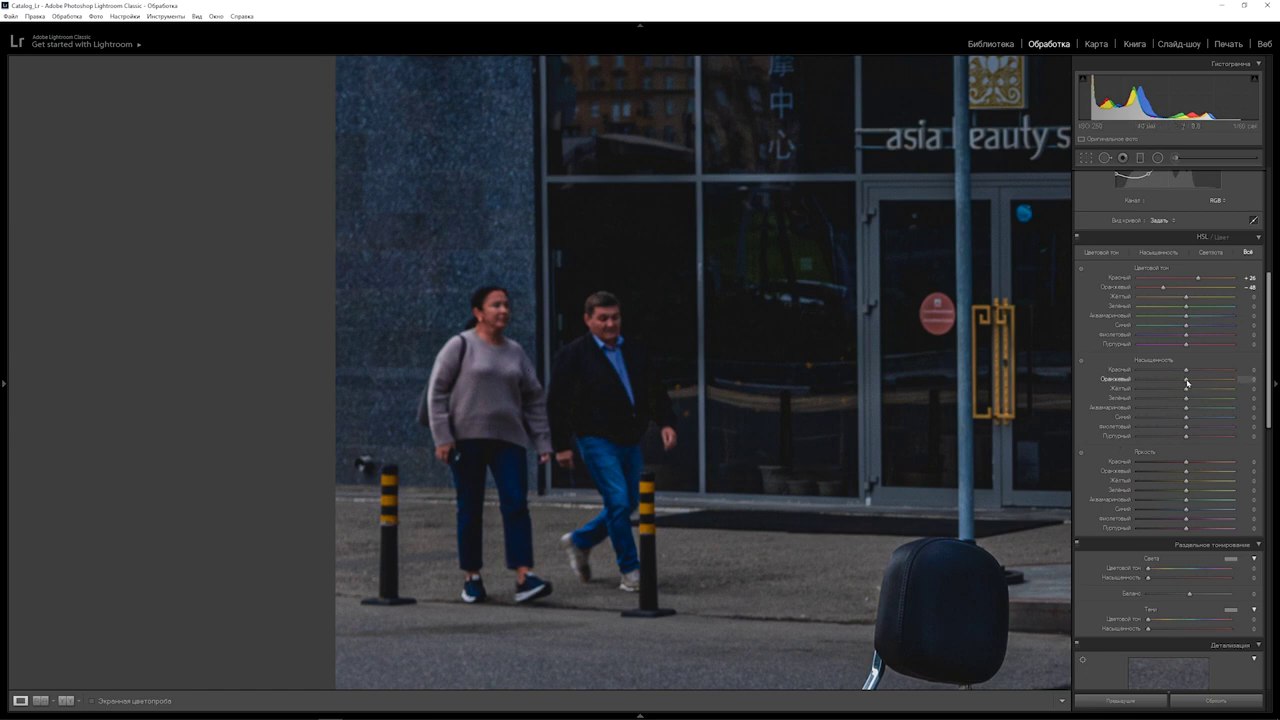
left_click_drag(1187, 383, 1158, 386)
scroll(1150, 300, "up", 3)
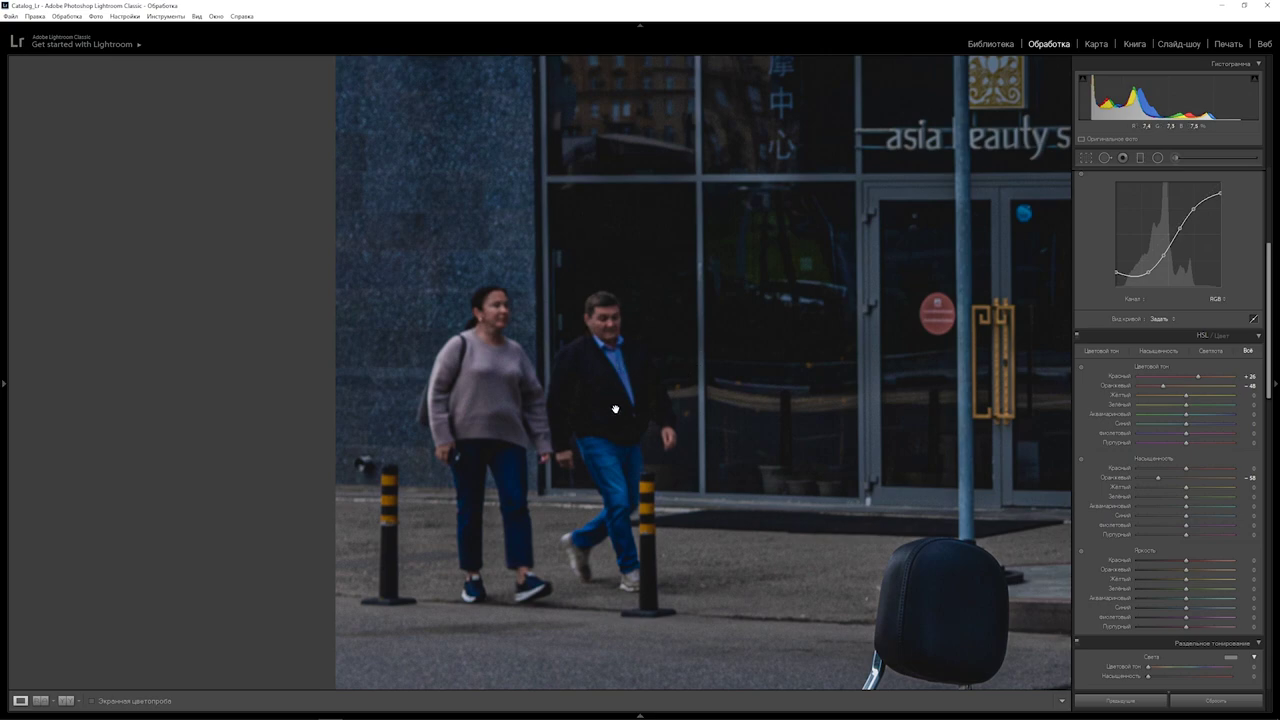
Fit the photo; set Yellow hue −66, Green hue −30, Yellow saturation −49, Green saturation −91.
left_click(784, 474)
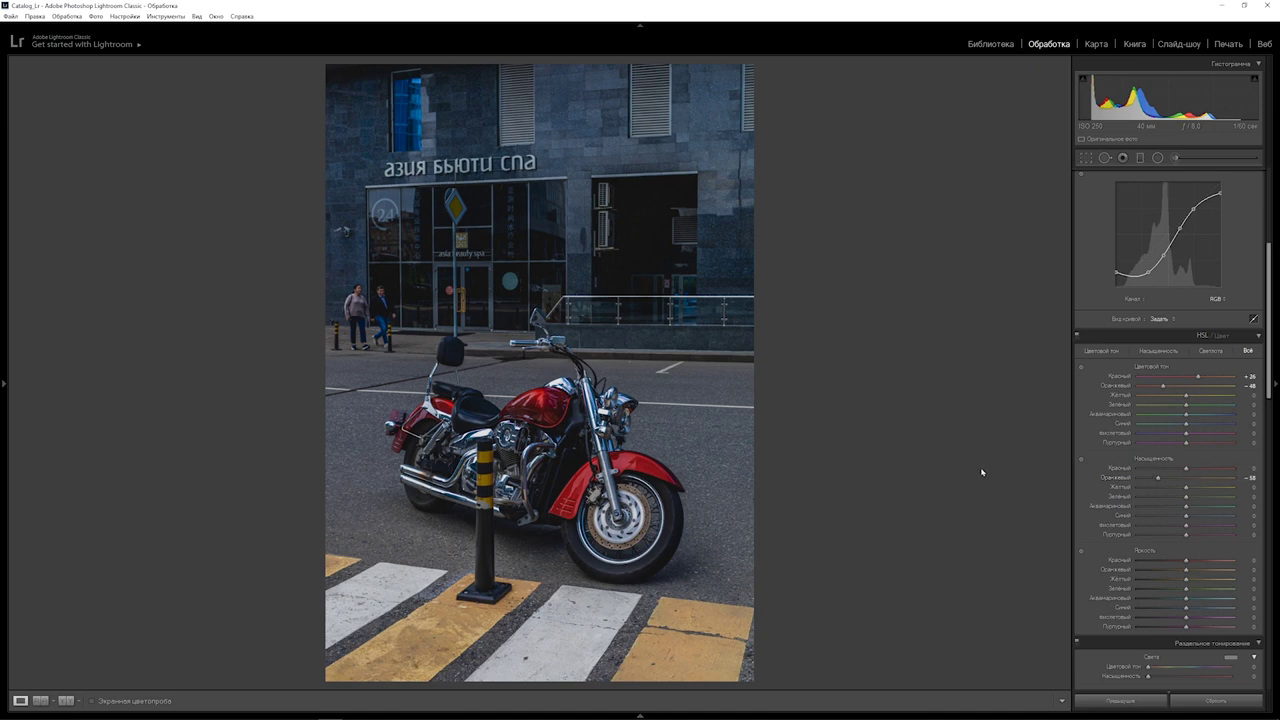
left_click_drag(1186, 396, 1153, 397)
left_click_drag(1186, 487, 1163, 491)
left_click_drag(1186, 404, 1171, 405)
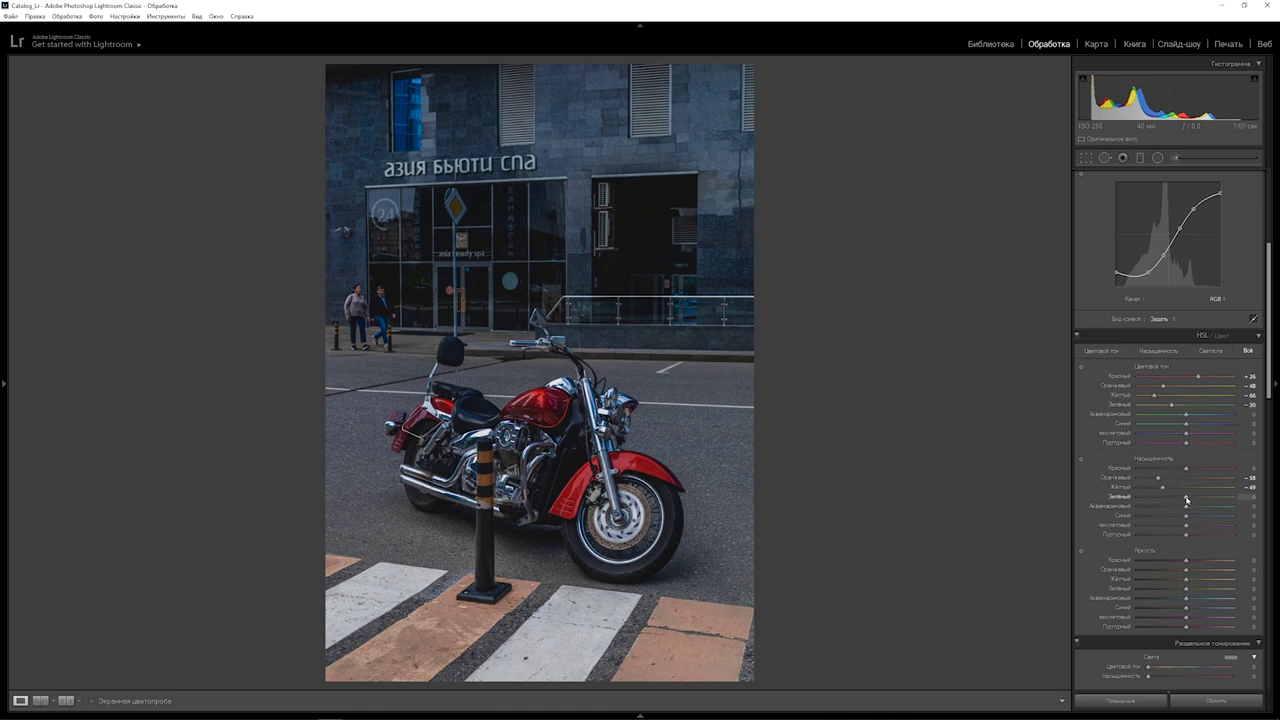
left_click_drag(1186, 499, 1143, 499)
Enter the Aqua and Blue saturation values directly, bringing both to −95.
left_click(1247, 507)
type("-100")
key("Tab")
type("-95")
key("Return")
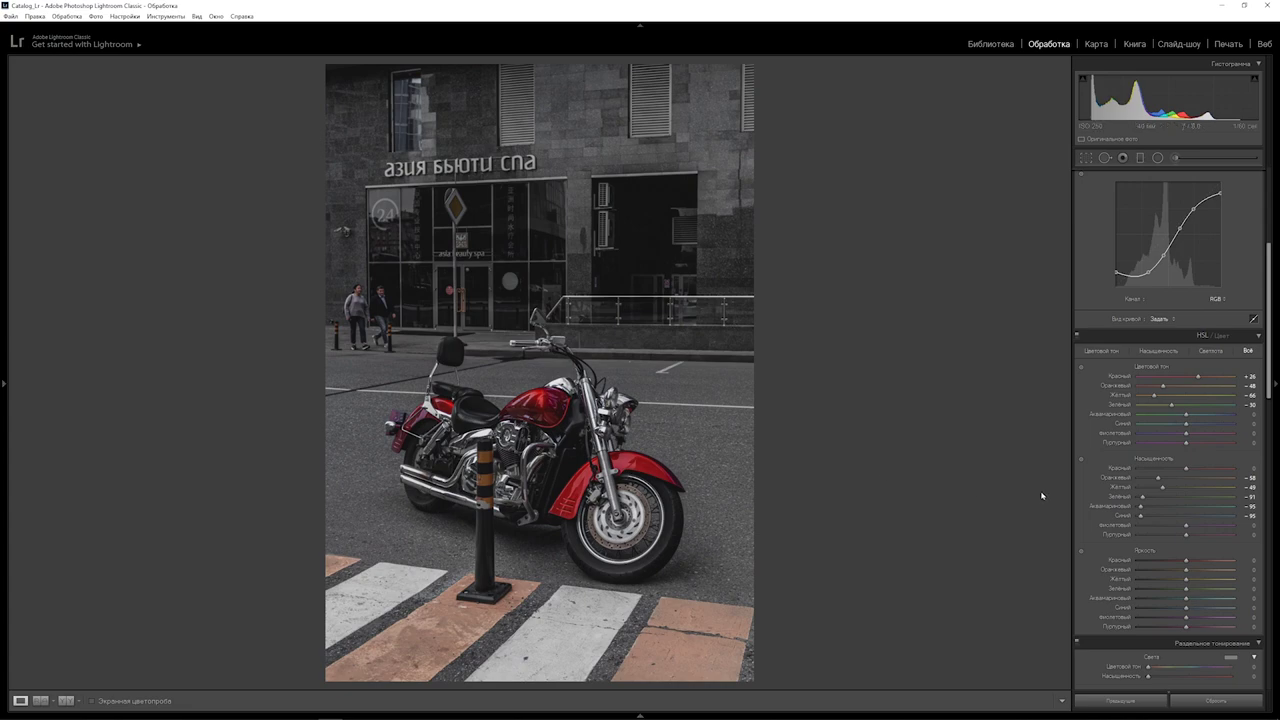
Zoomed on the bike, set Purple/Magenta hue to −73/+100 and saturation to −100/−28.
left_click(470, 485)
left_click_drag(357, 275, 527, 460)
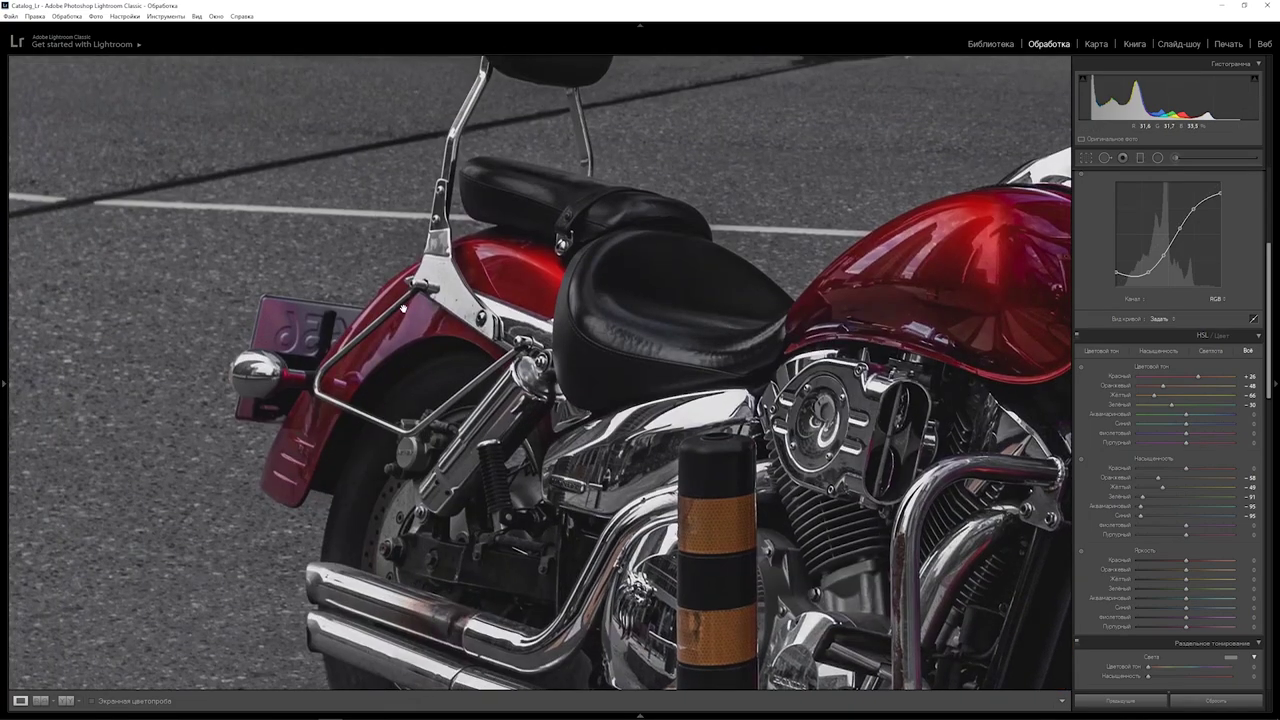
left_click_drag(1186, 433, 1139, 433)
left_click(1152, 433)
left_click_drag(1186, 444, 1238, 442)
left_click_drag(1186, 525, 1127, 533)
left_click_drag(1186, 536, 1173, 535)
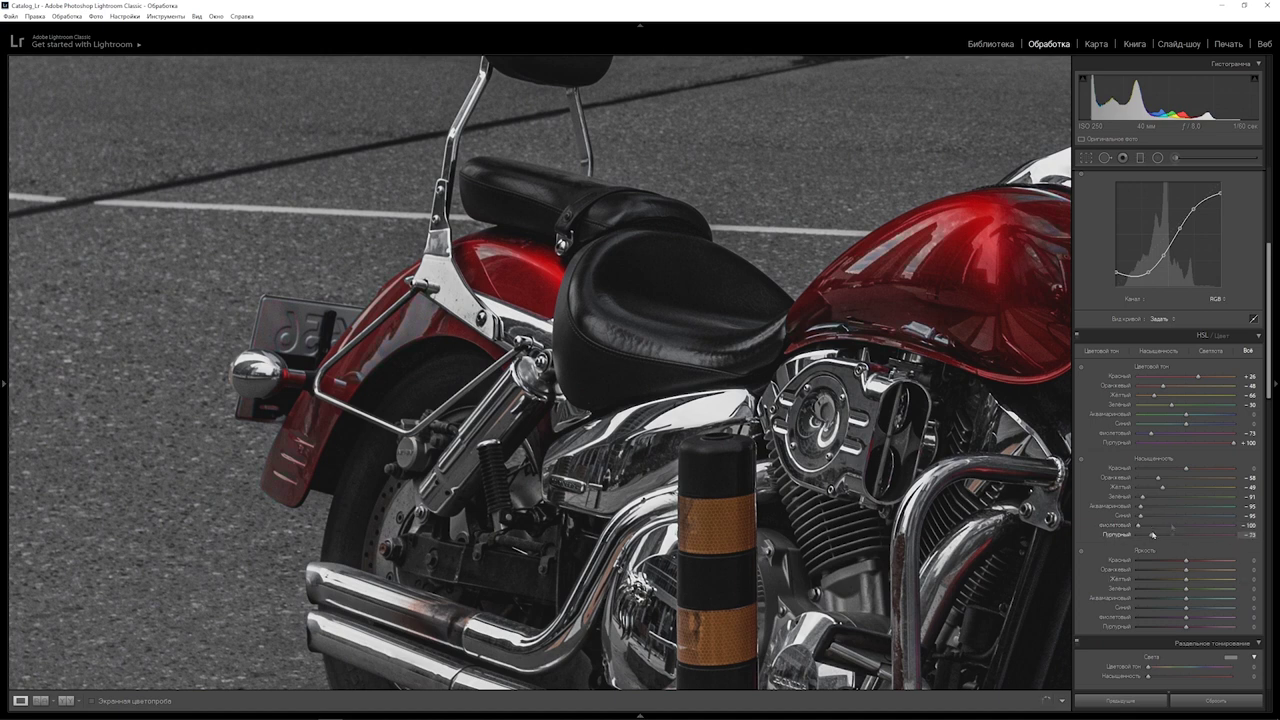
left_click(652, 507)
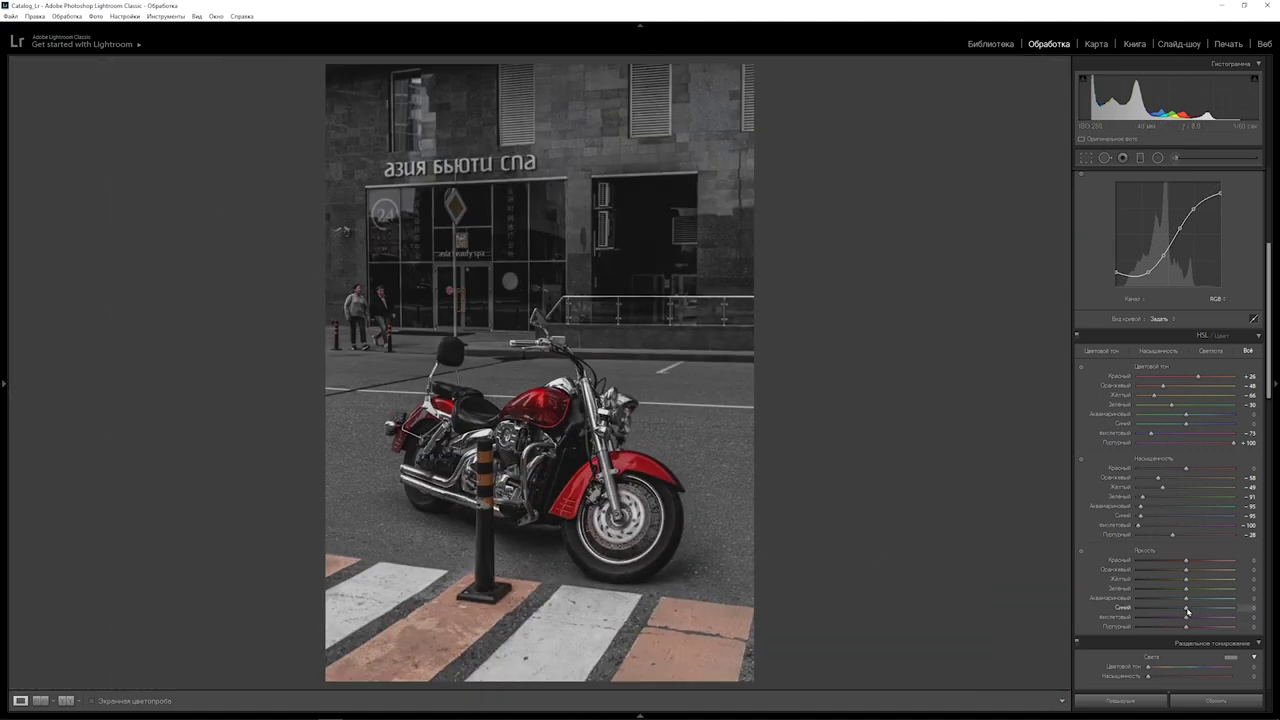
Set Blue luminance to −42, Aqua hue to +60 and Blue hue to −50.
mouse_move(1187, 611)
left_mouse_down()
mouse_move(1157, 613)
mouse_move(1227, 601)
left_mouse_up()
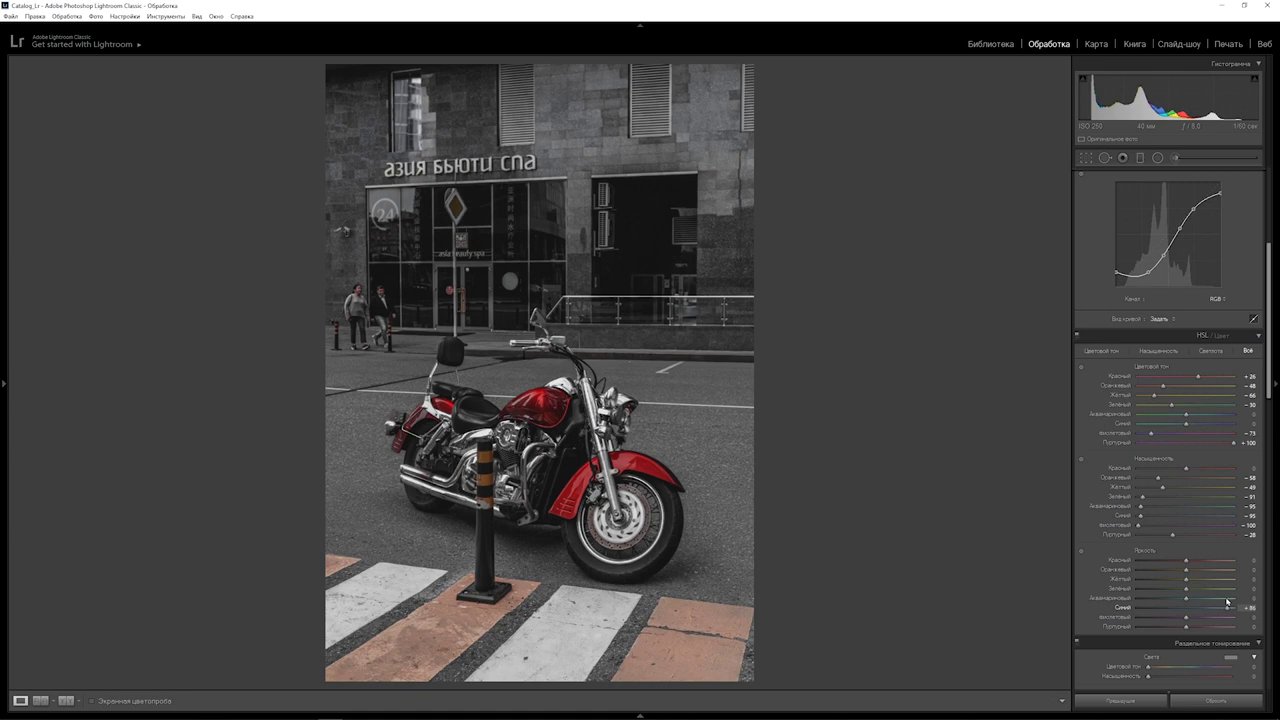
left_click_drag(1227, 601, 1165, 609)
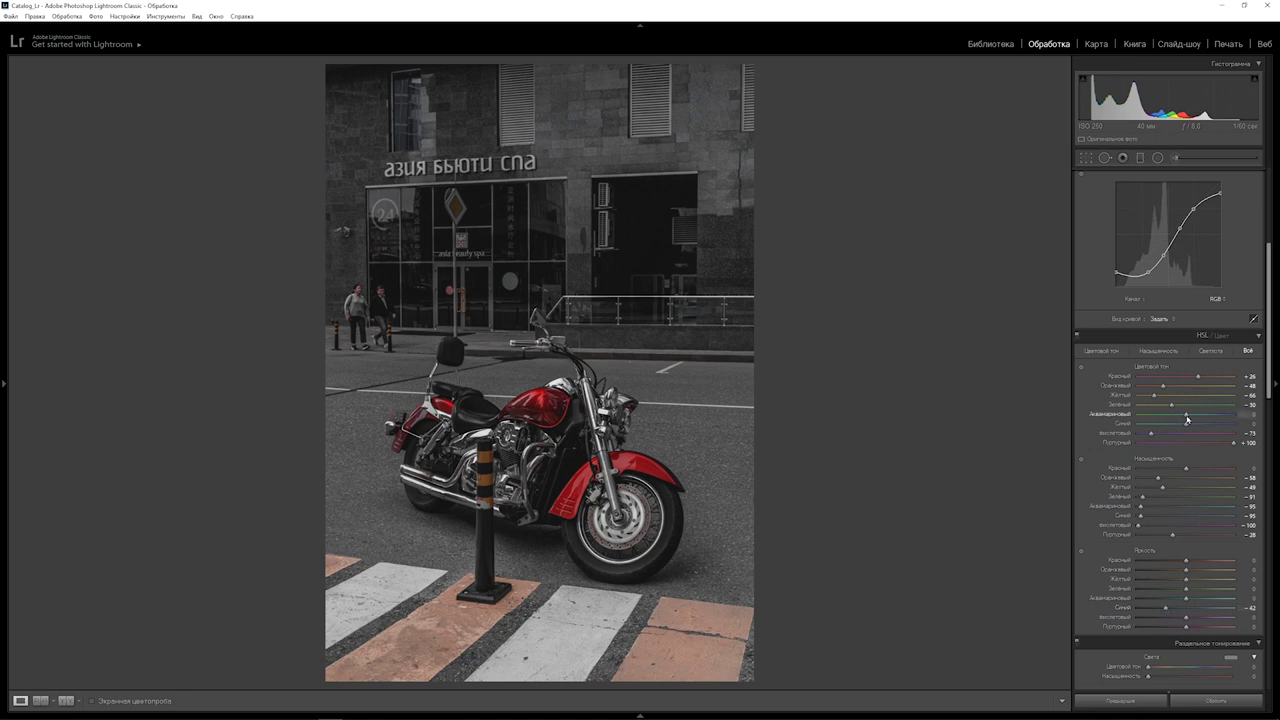
left_click_drag(1187, 419, 1215, 418)
left_click_drag(1215, 418, 1216, 418)
left_click(1250, 414)
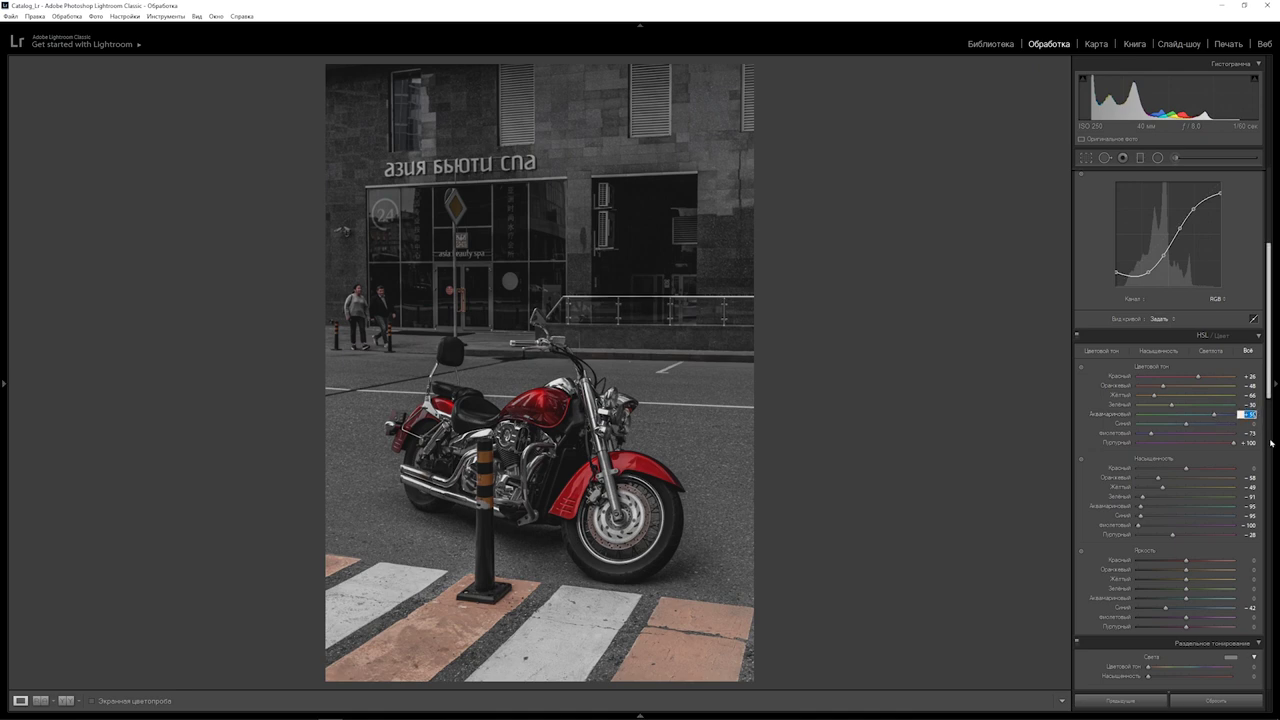
left_click_drag(1186, 424, 1176, 426)
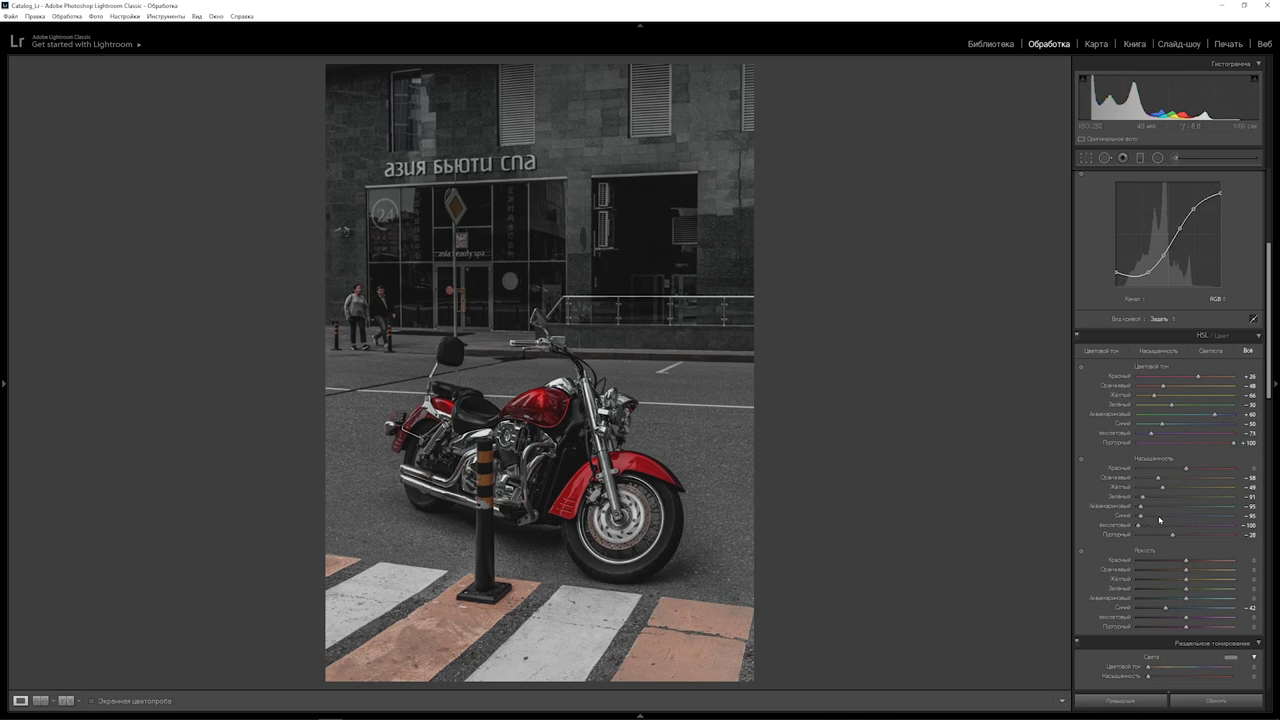
Set the Detail panel's Sharpening Amount to 50.
scroll(1240, 424, "down", 5)
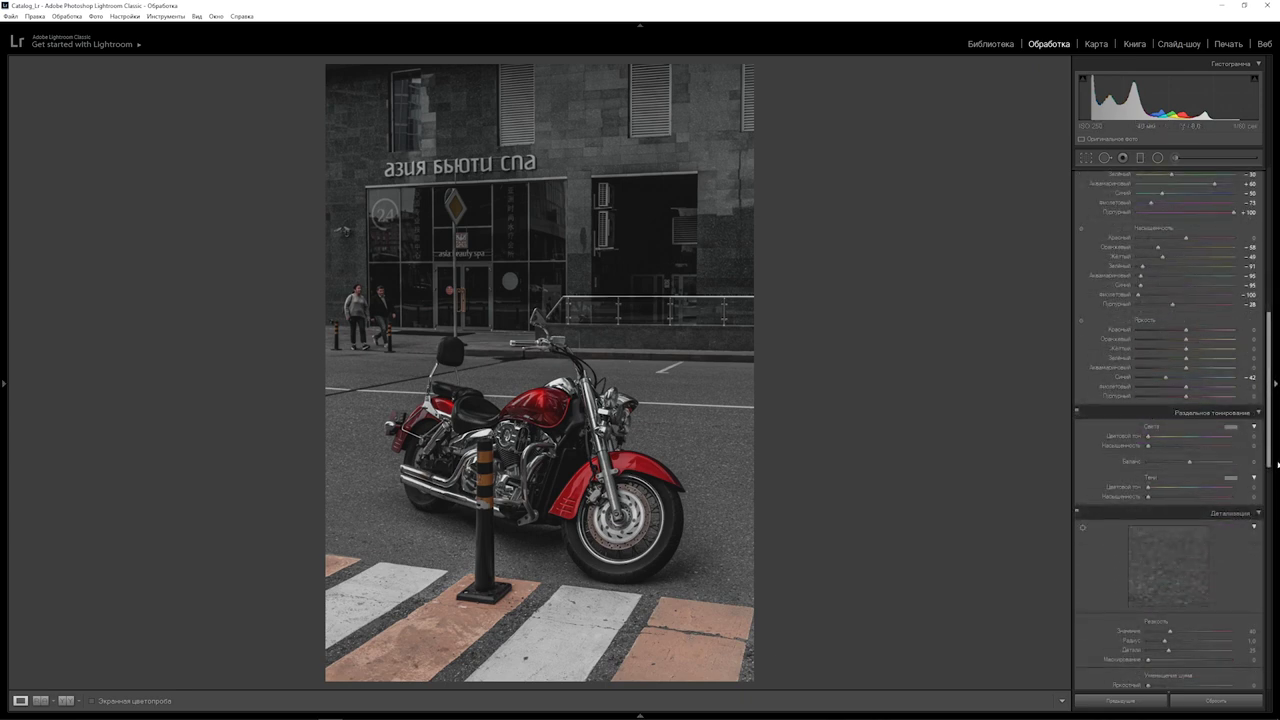
scroll(1269, 457, "down", 4)
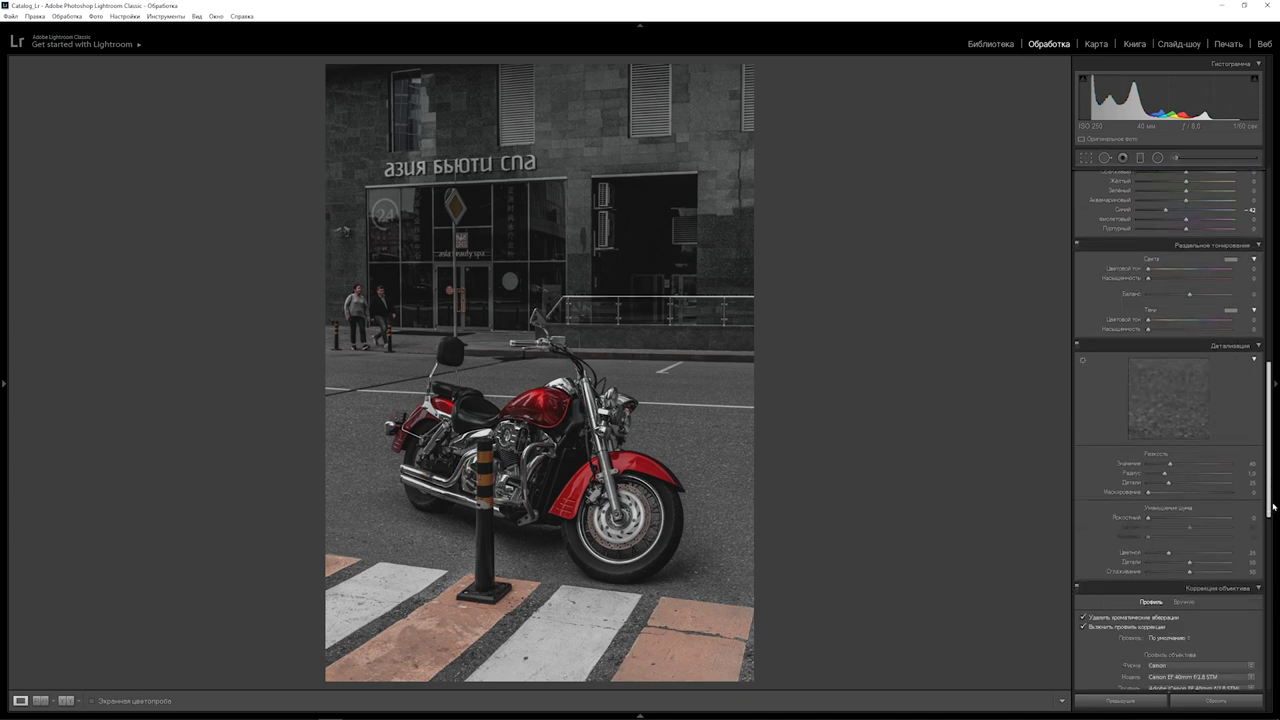
left_click(1244, 464)
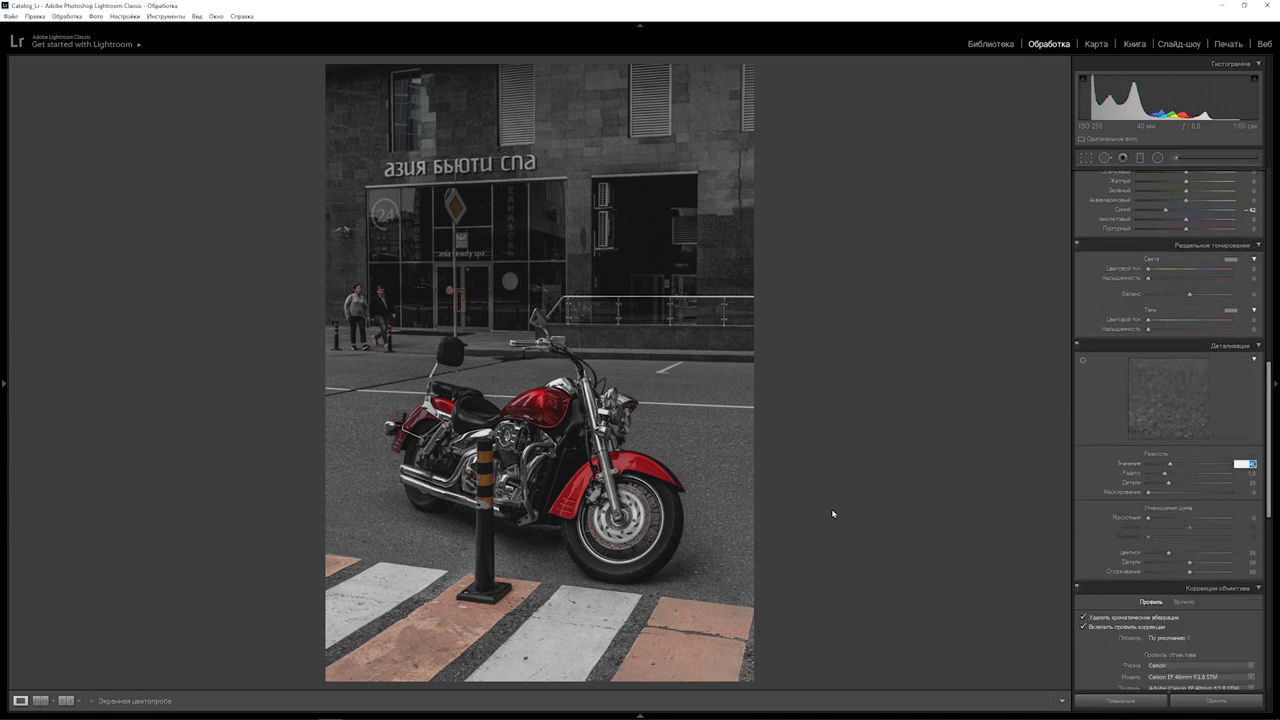
type("50")
key("Return")
scroll(1266, 472, "up", 1)
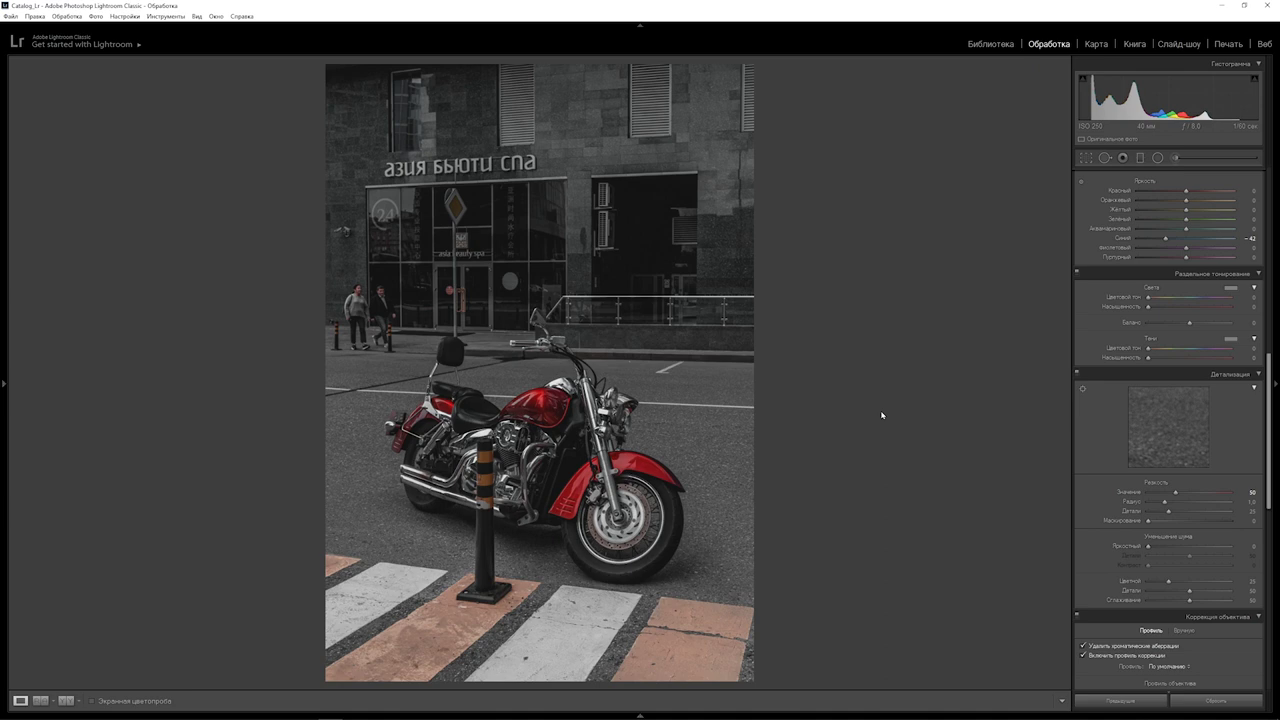
Tint the split-toning highlights warm orange at hue 44 with saturation settled at 12.
left_click(1245, 307)
type("20")
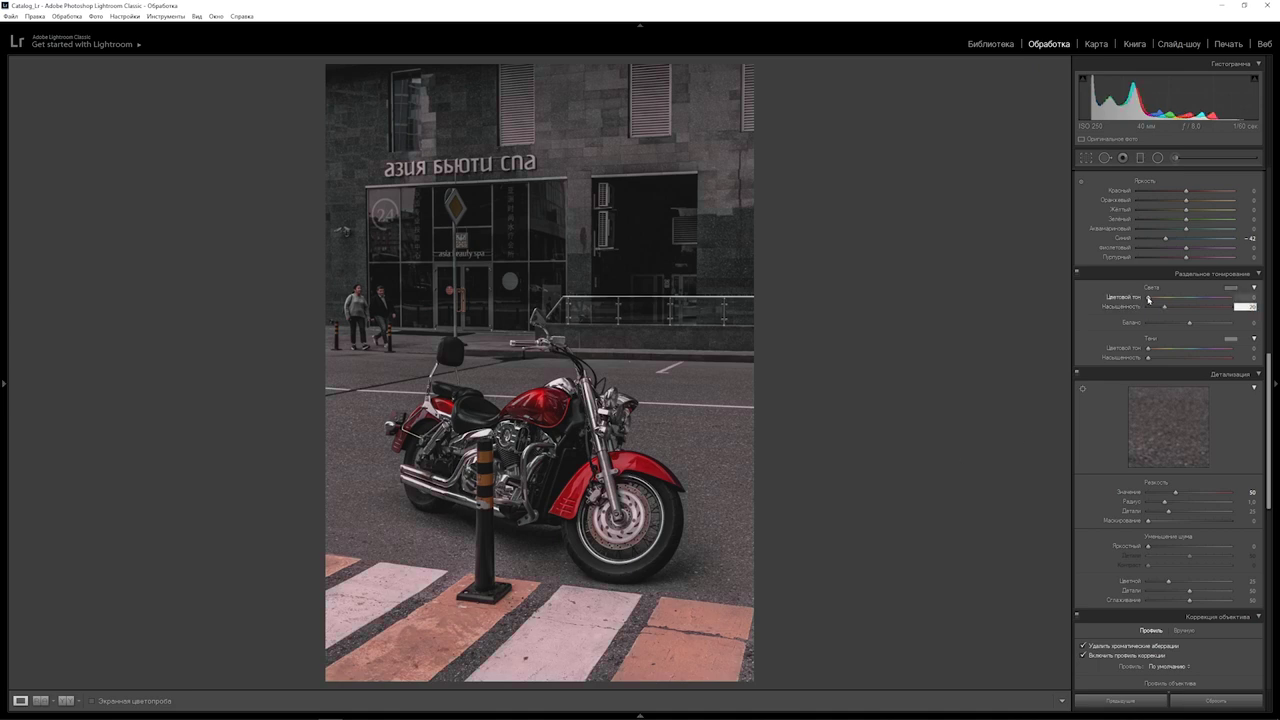
left_click_drag(1148, 299, 1156, 301)
left_click_drag(1156, 300, 1187, 296)
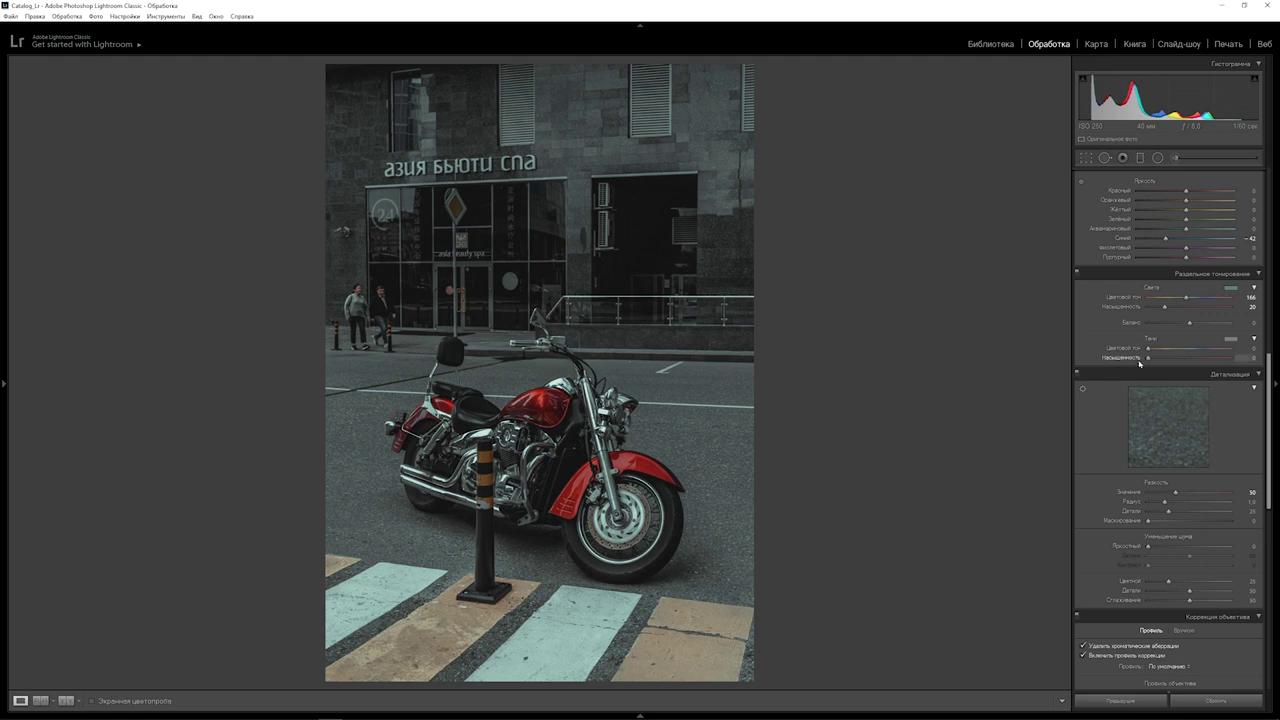
left_click_drag(1186, 300, 1158, 296)
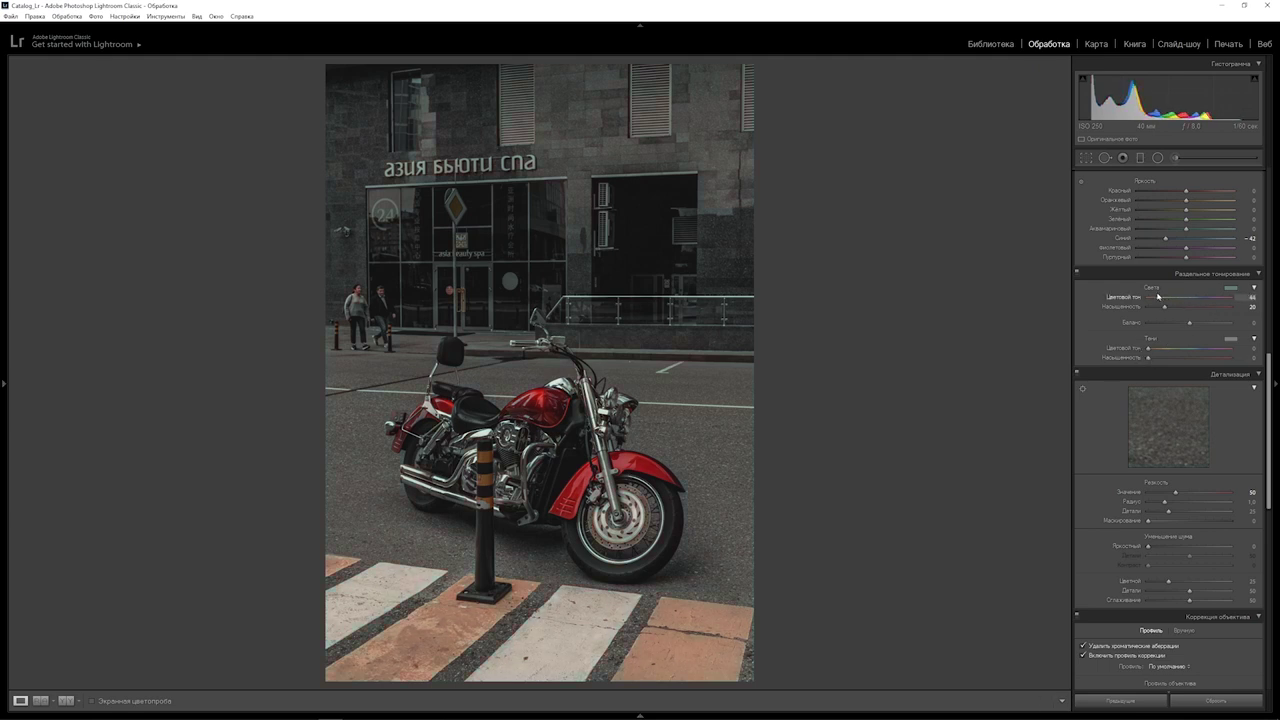
left_click_drag(1158, 297, 1153, 297)
left_click_drag(1165, 309, 1067, 317)
left_click_drag(1148, 309, 1105, 313)
left_click_drag(1156, 307, 1162, 305)
Toggle split toning to compare, then set shadow saturation 20 and sweep the shadow hue toward blue.
left_click(1077, 274)
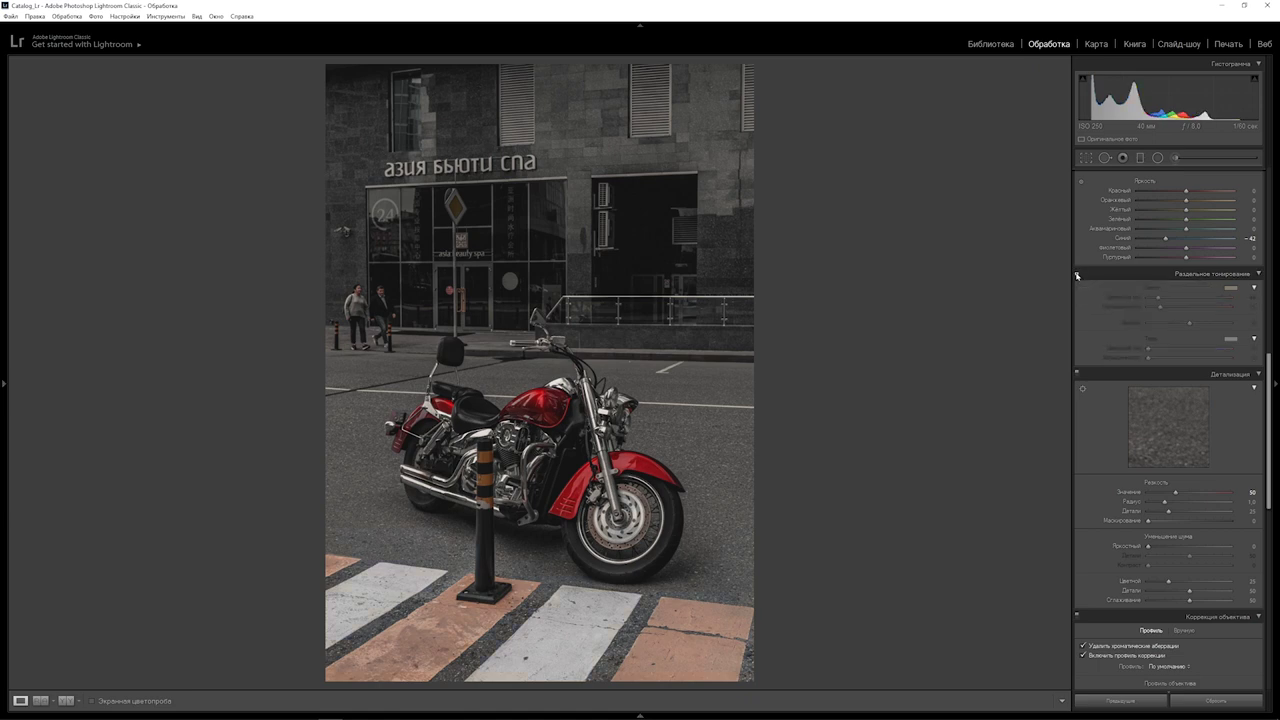
left_click(1077, 274)
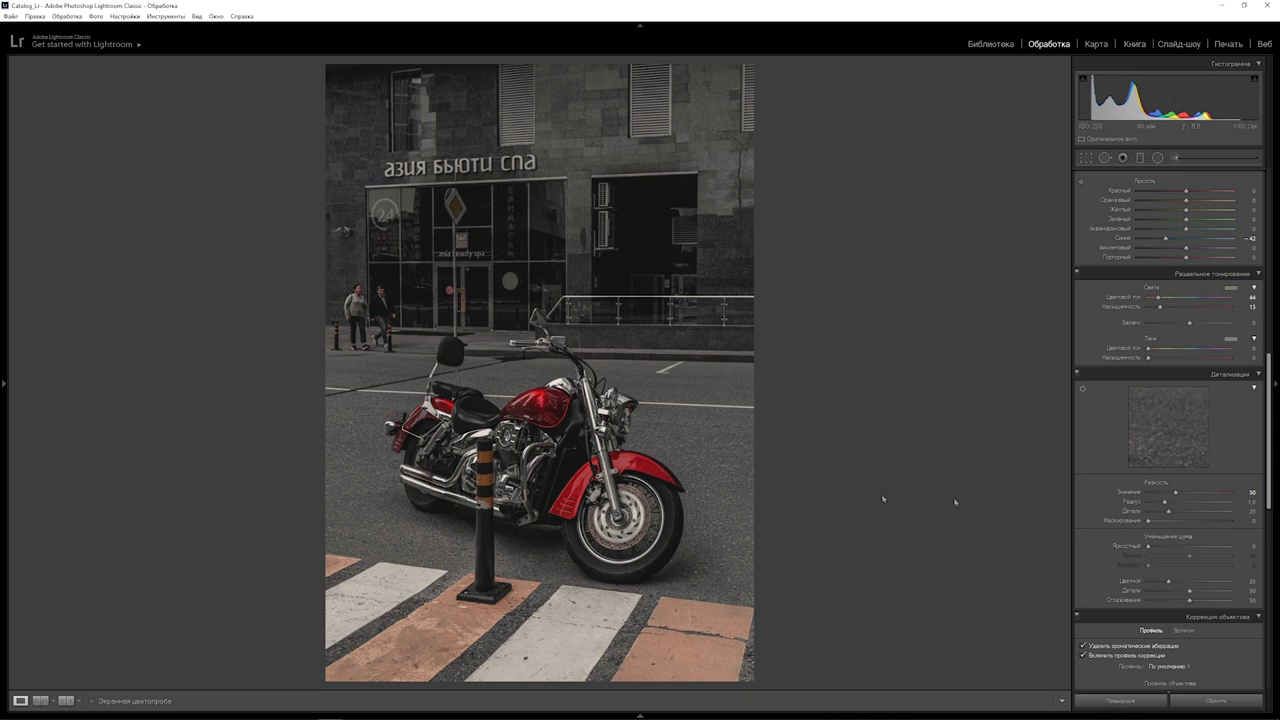
left_click(1250, 357)
type("20")
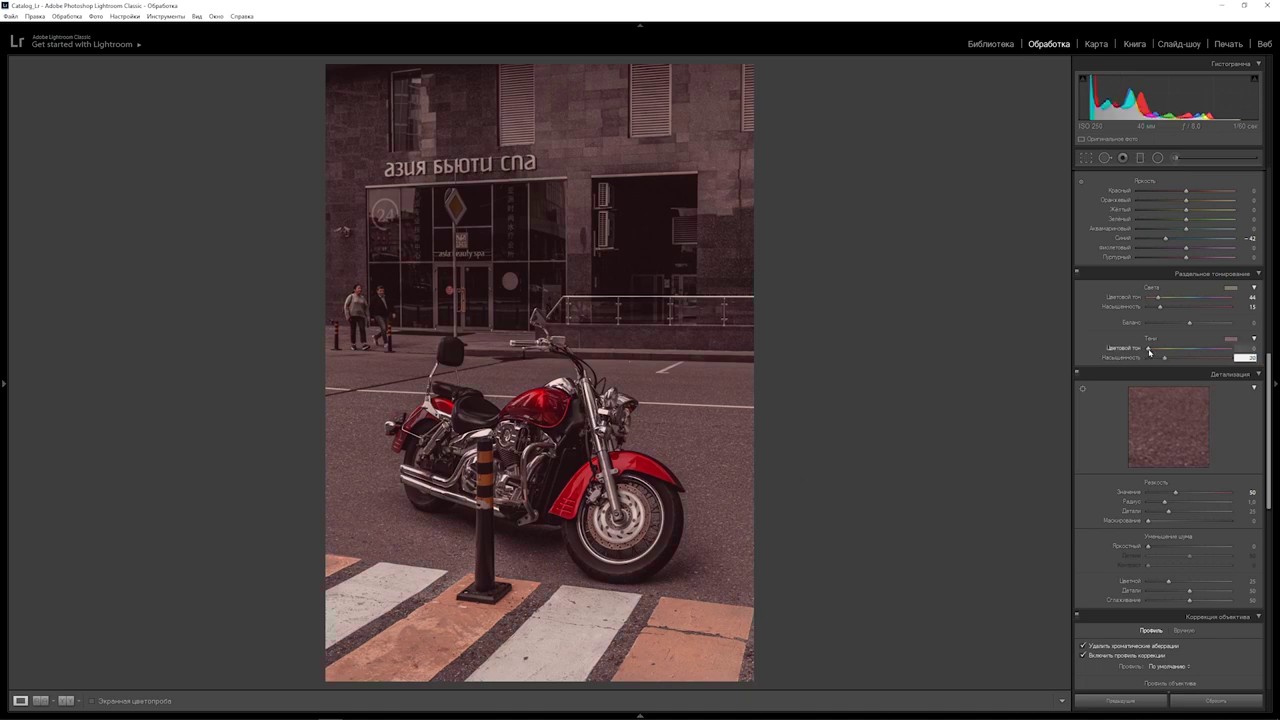
left_click_drag(1149, 352, 1183, 347)
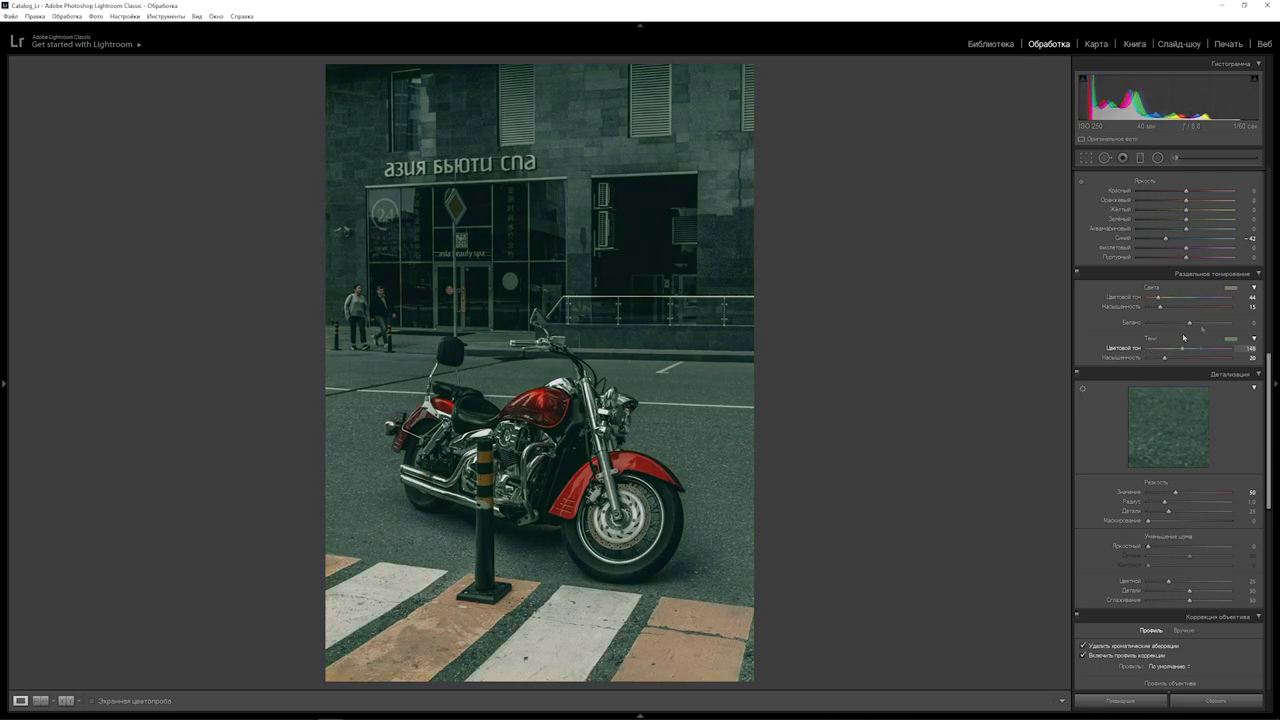
mouse_move(1183, 337)
left_mouse_down()
mouse_move(1221, 322)
mouse_move(1201, 347)
left_mouse_up()
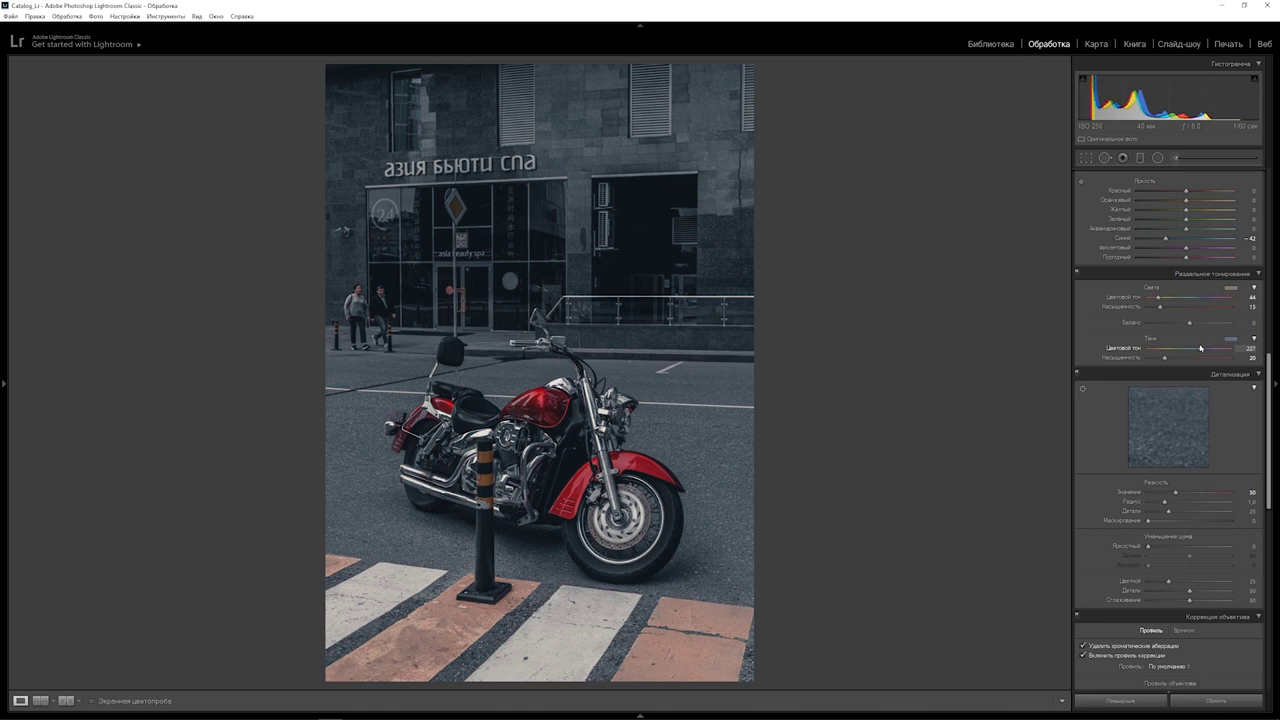
left_click_drag(1201, 347, 1199, 349)
Reduce the shadow tint to a faint saturation 4 at hue 225, toggling split toning to compare.
left_click_drag(1251, 357, 945, 360)
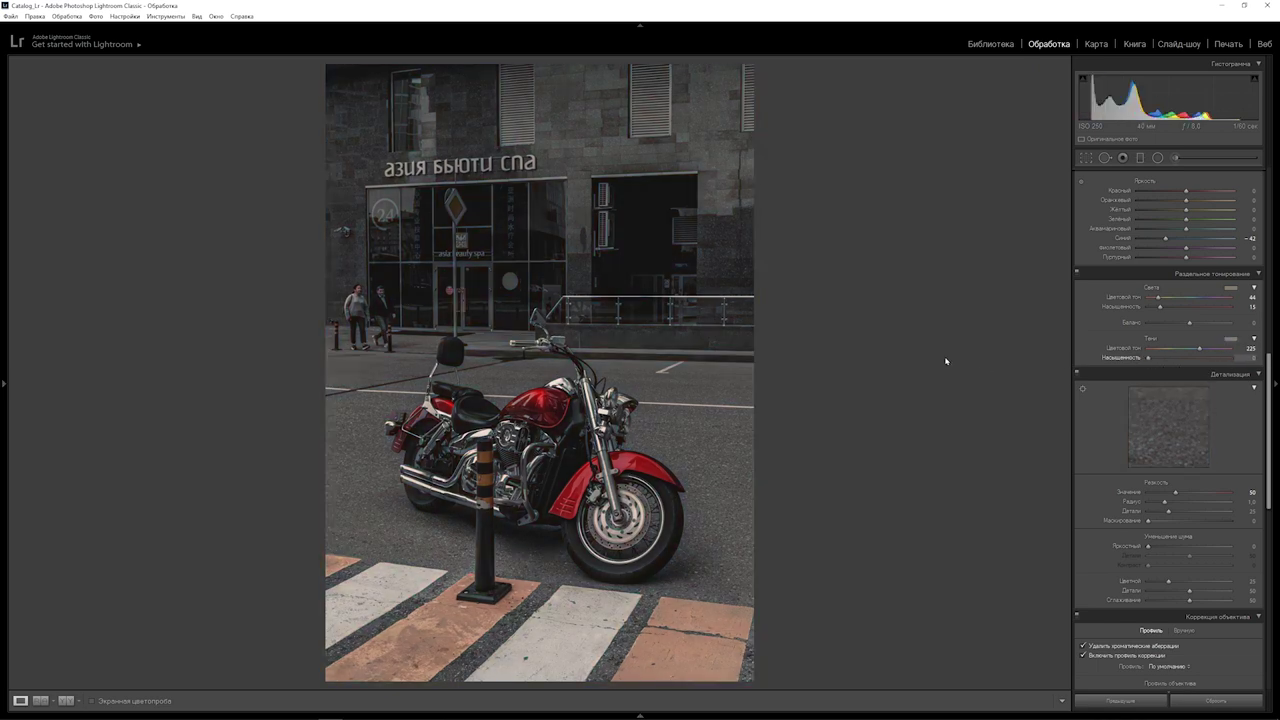
left_click_drag(1051, 357, 1088, 371)
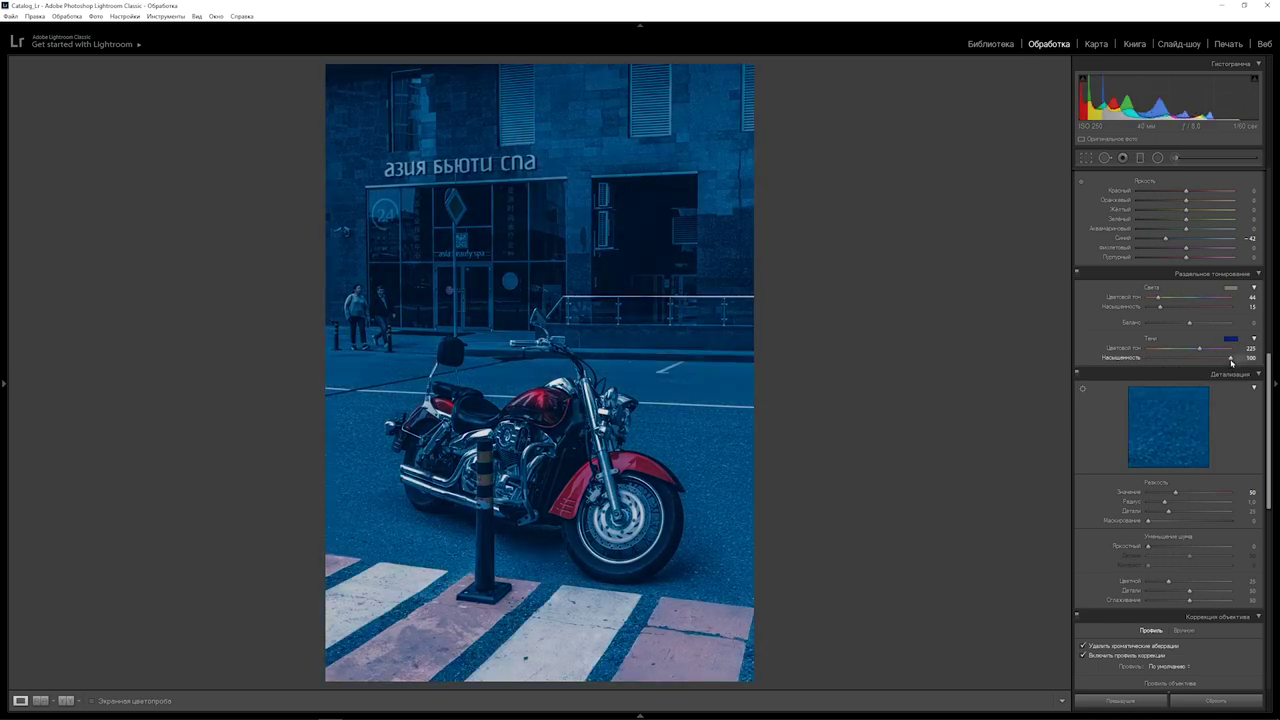
left_click_drag(1148, 358, 1155, 359)
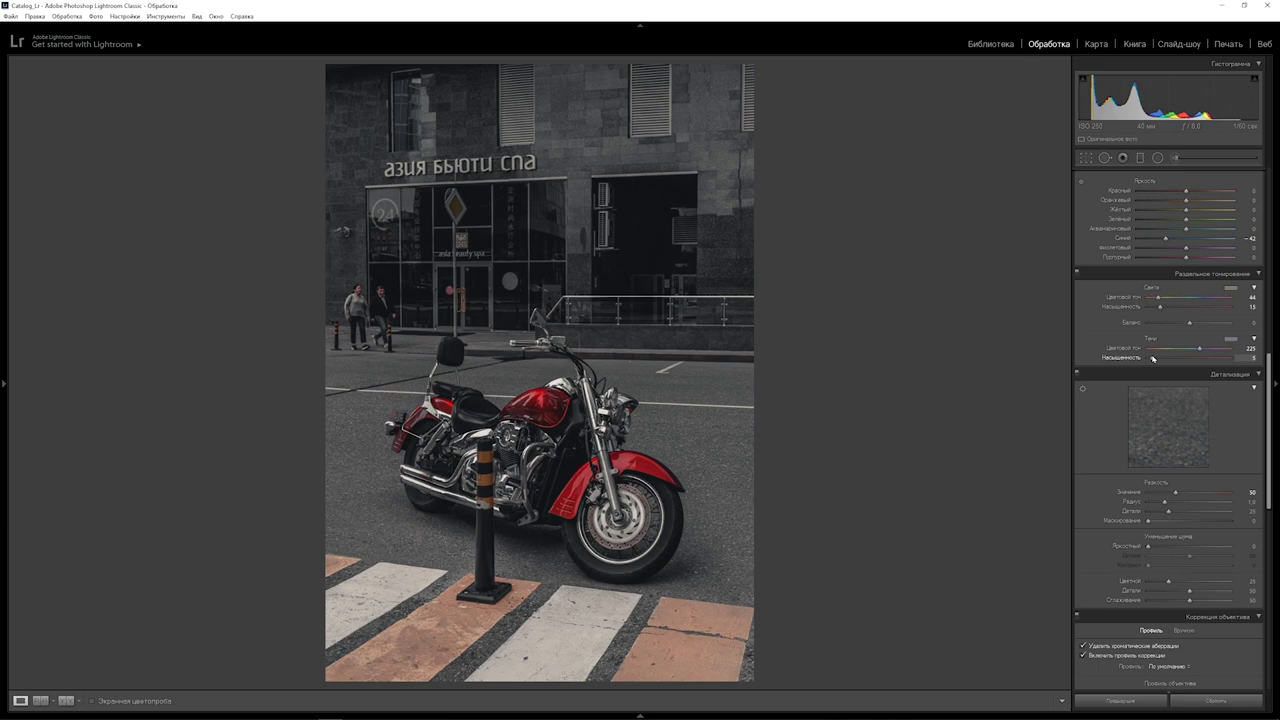
left_click_drag(1153, 358, 1151, 358)
left_click(1077, 272)
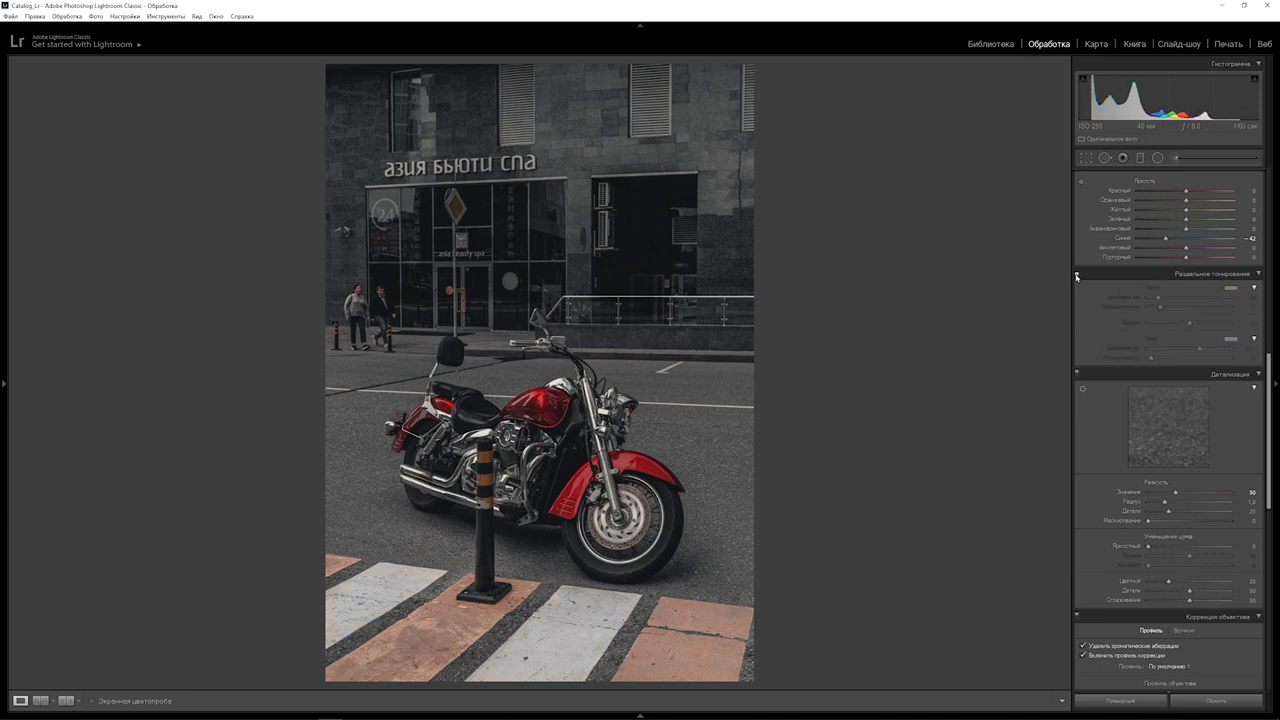
left_click(1077, 273)
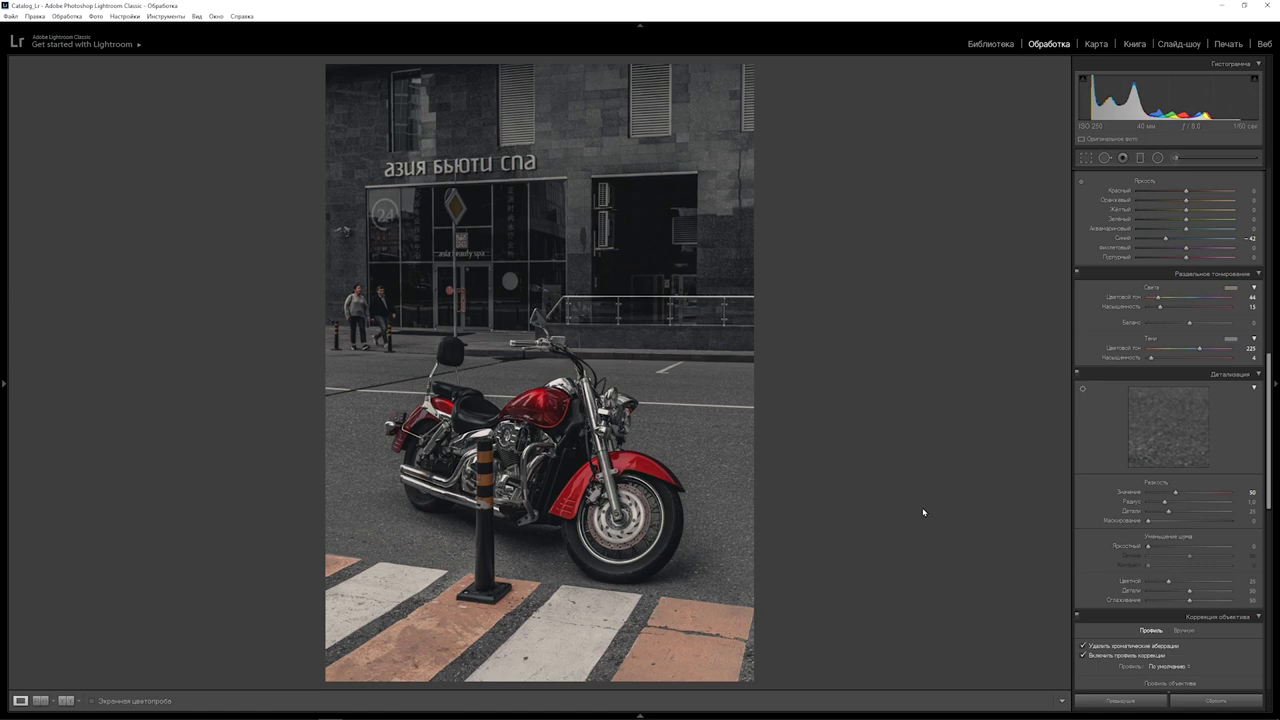
Apply a post-crop vignette: Amount −19, Midpoint 30, Roundness +43, Feather 85.
left_click_drag(1268, 415, 1268, 596)
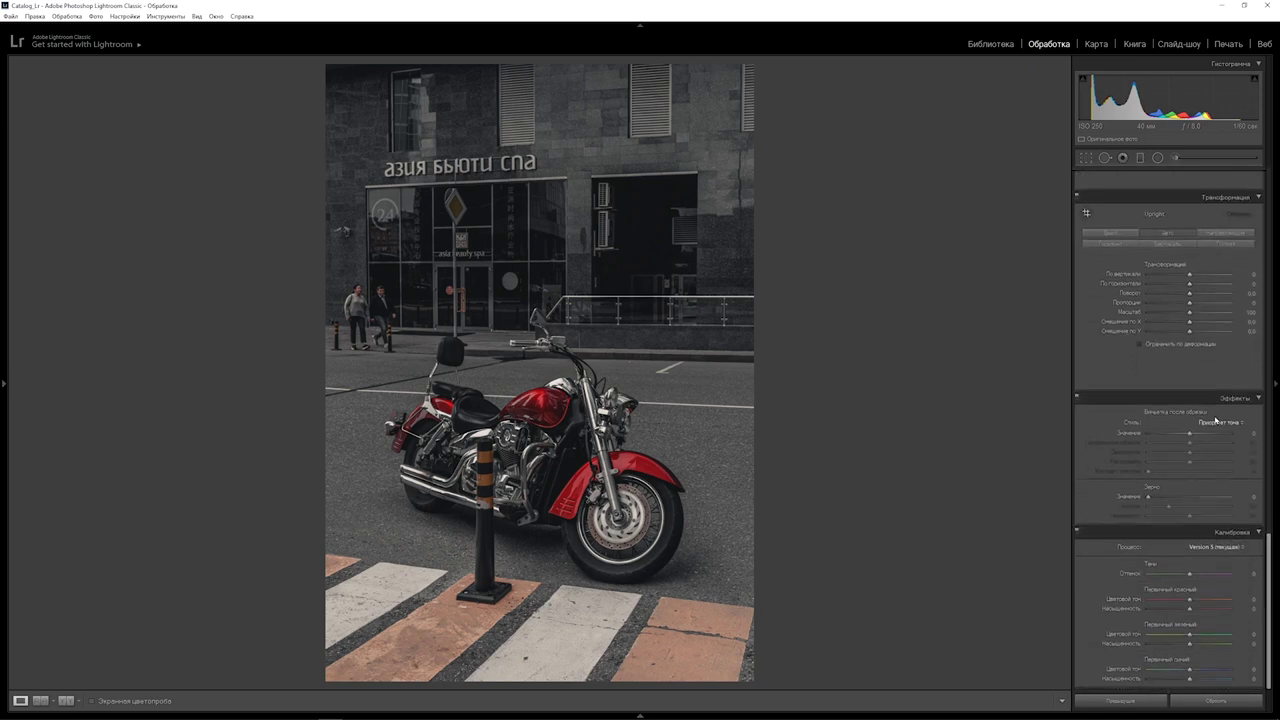
left_click_drag(1190, 435, 1173, 444)
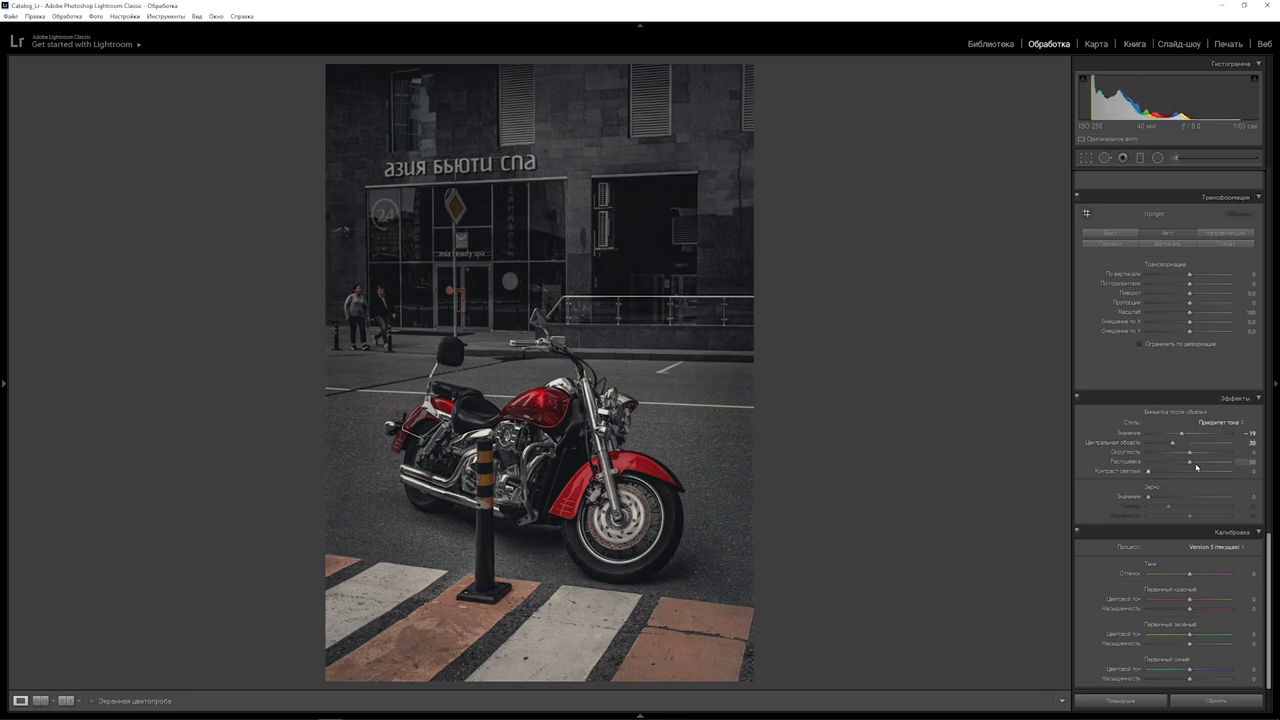
left_click_drag(1189, 453, 1206, 453)
mouse_move(1190, 462)
left_mouse_down()
mouse_move(1178, 462)
mouse_move(1218, 461)
left_mouse_up()
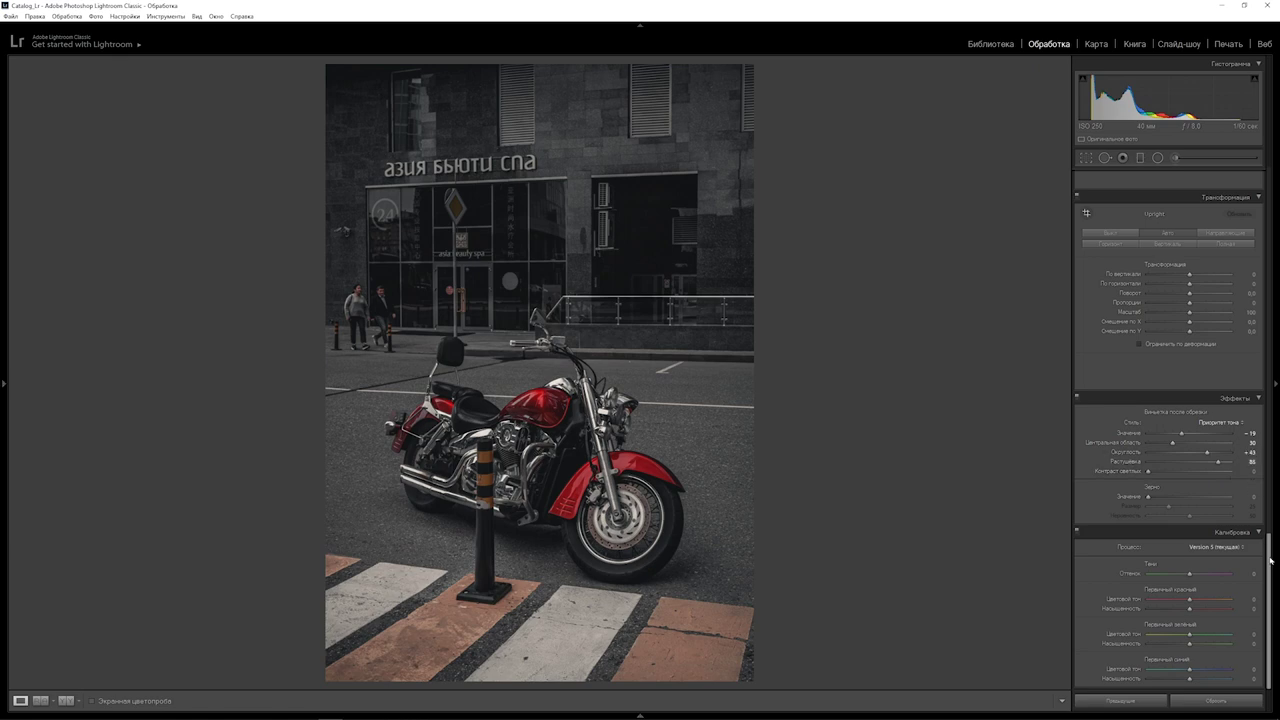
Switch the tone curve to the Red channel and form a three-point S-curve with lowered shadows and raised highlights.
scroll(1270, 558, "up", 1)
left_click_drag(1270, 558, 1266, 233)
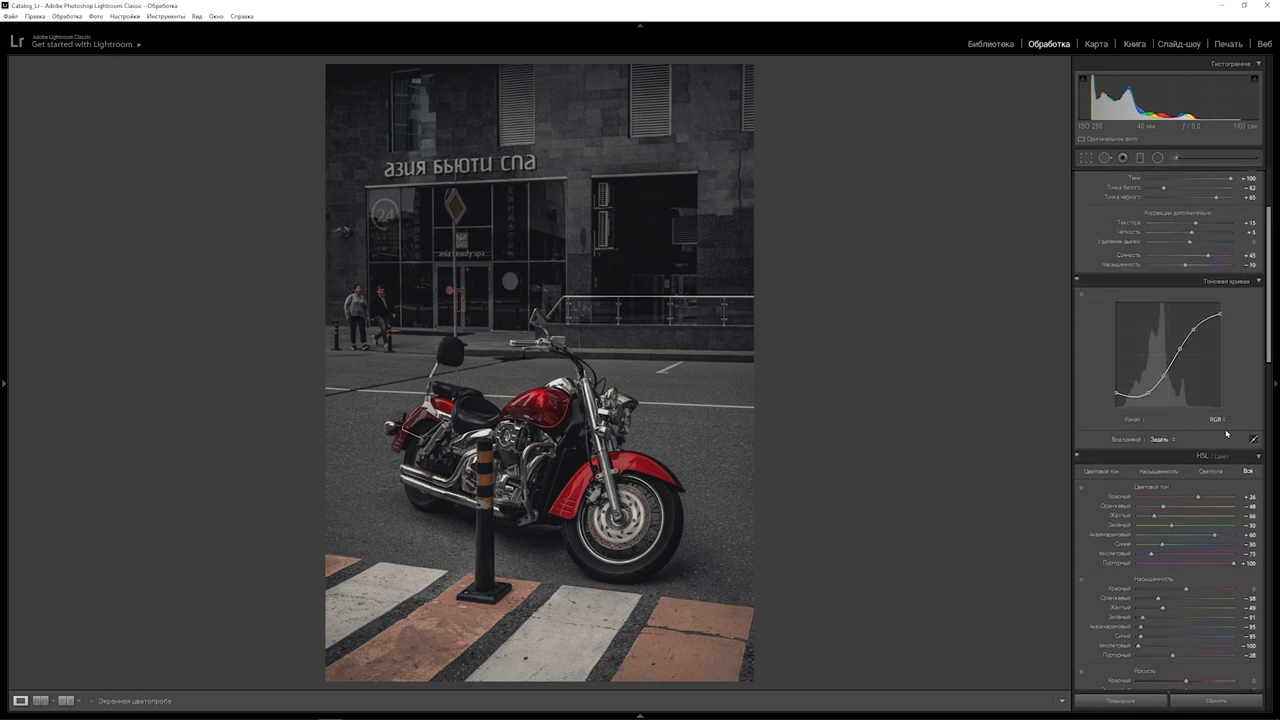
left_click(1220, 419)
left_click(1214, 443)
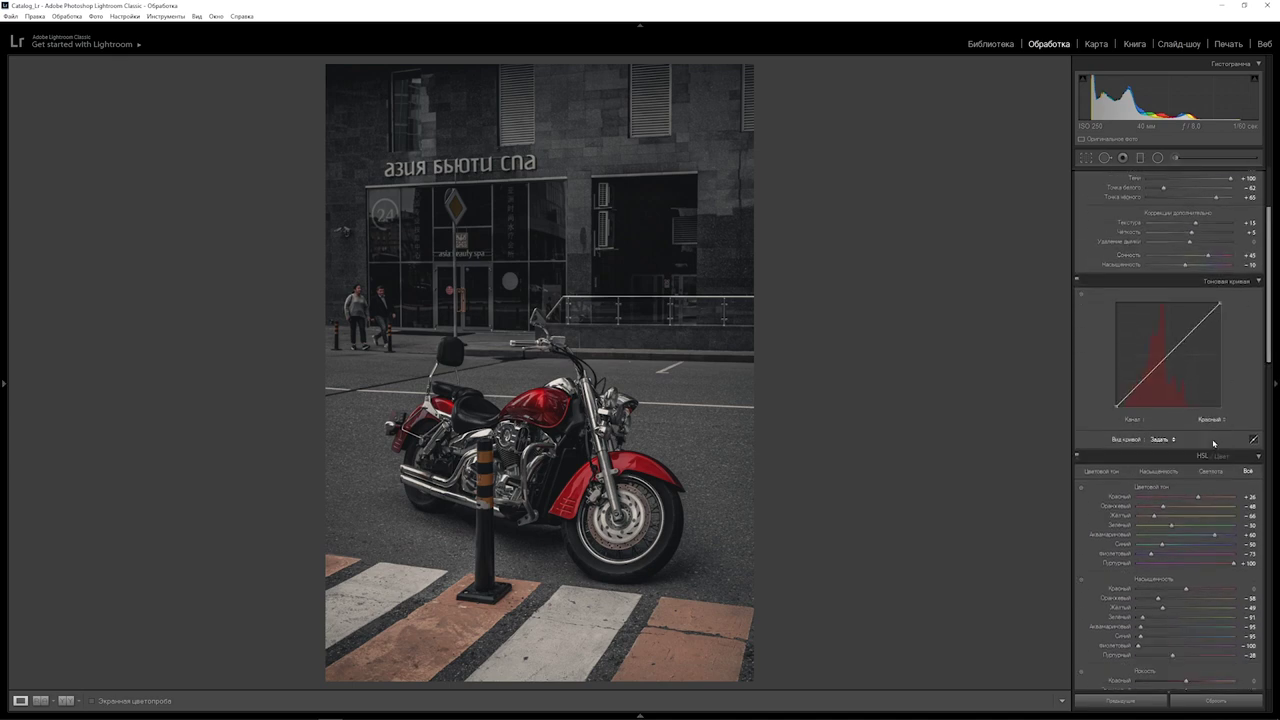
key("alt")
left_click(1140, 383)
left_click(1169, 354)
left_click(1192, 330)
left_click_drag(1141, 382, 1143, 390)
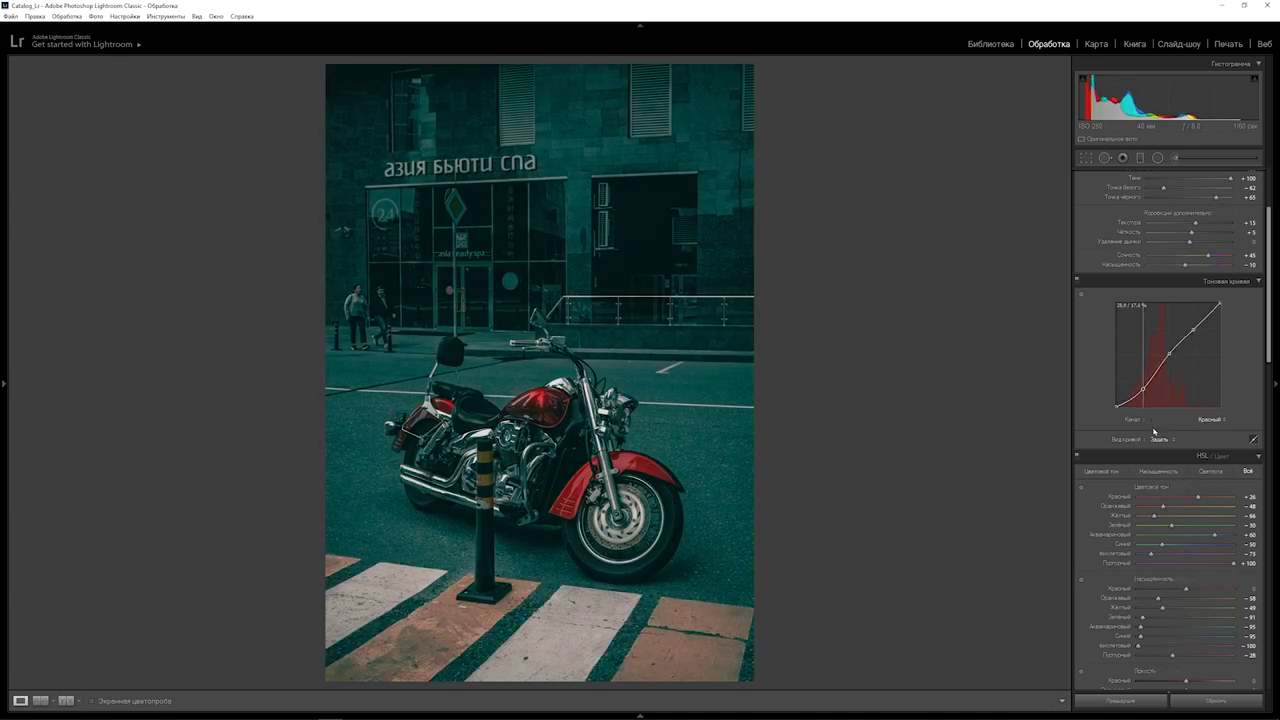
left_click_drag(1192, 328, 1191, 314)
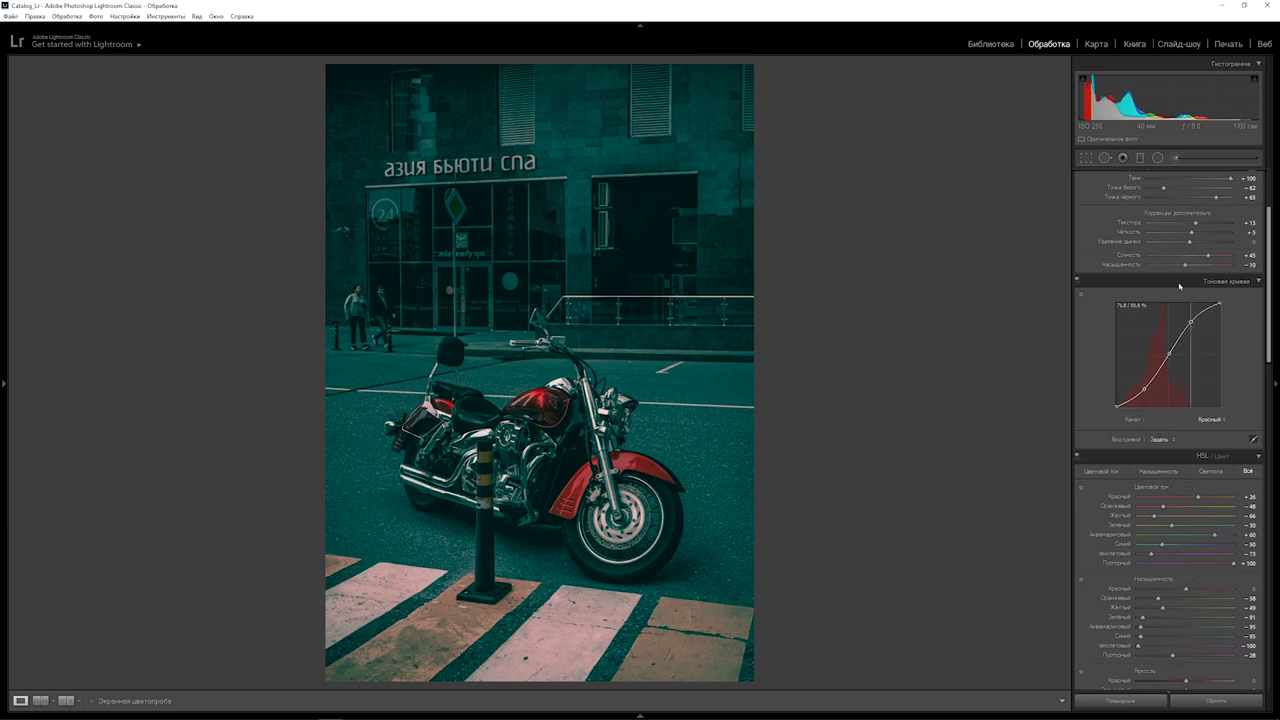
left_click(1224, 422)
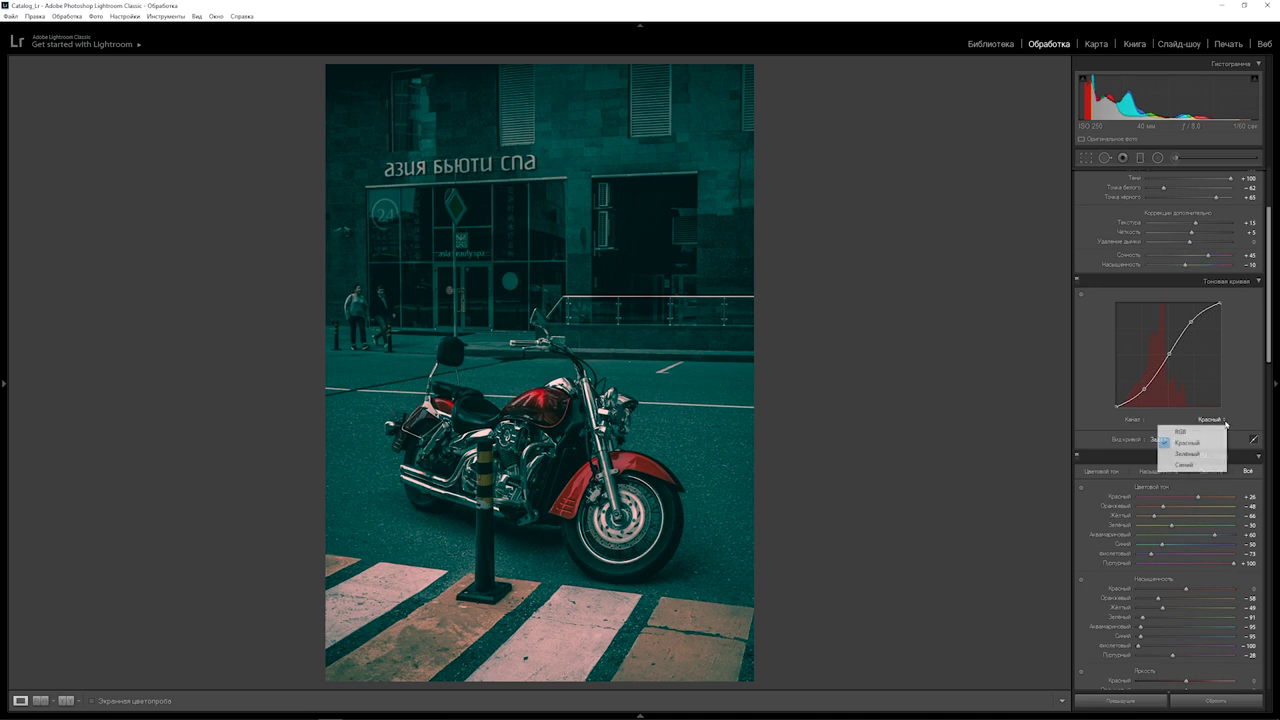
Switch to the Green channel curve, experiment with shadow and magenta shifts, then straighten it again.
left_click(1212, 454)
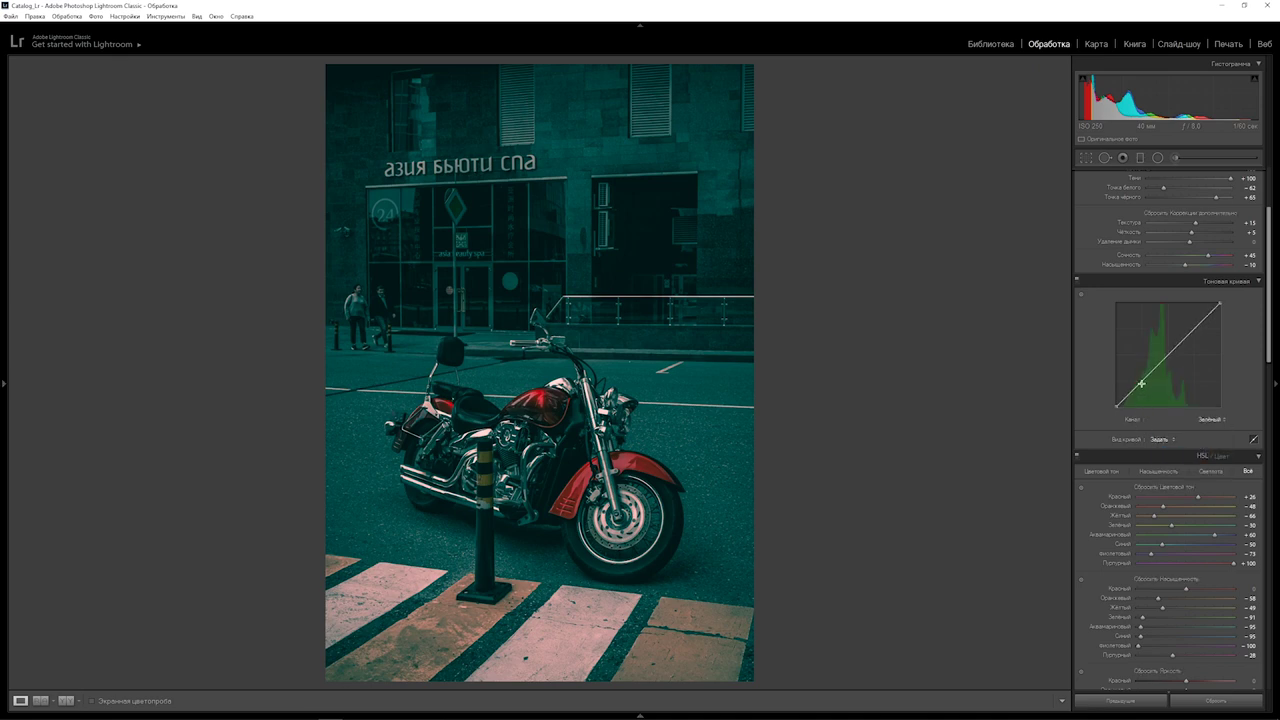
left_click(1142, 380)
left_click(1169, 354)
left_click(1195, 327)
left_click_drag(1143, 385, 1155, 407)
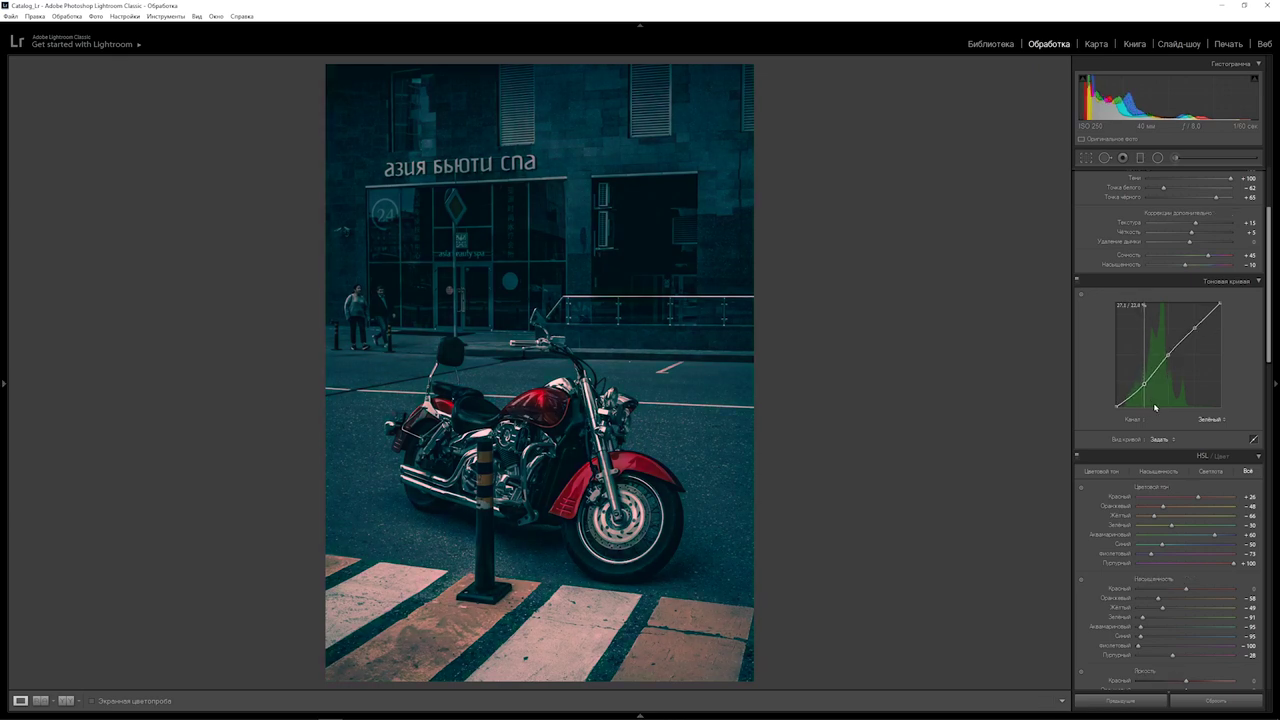
left_click_drag(1155, 407, 1158, 428)
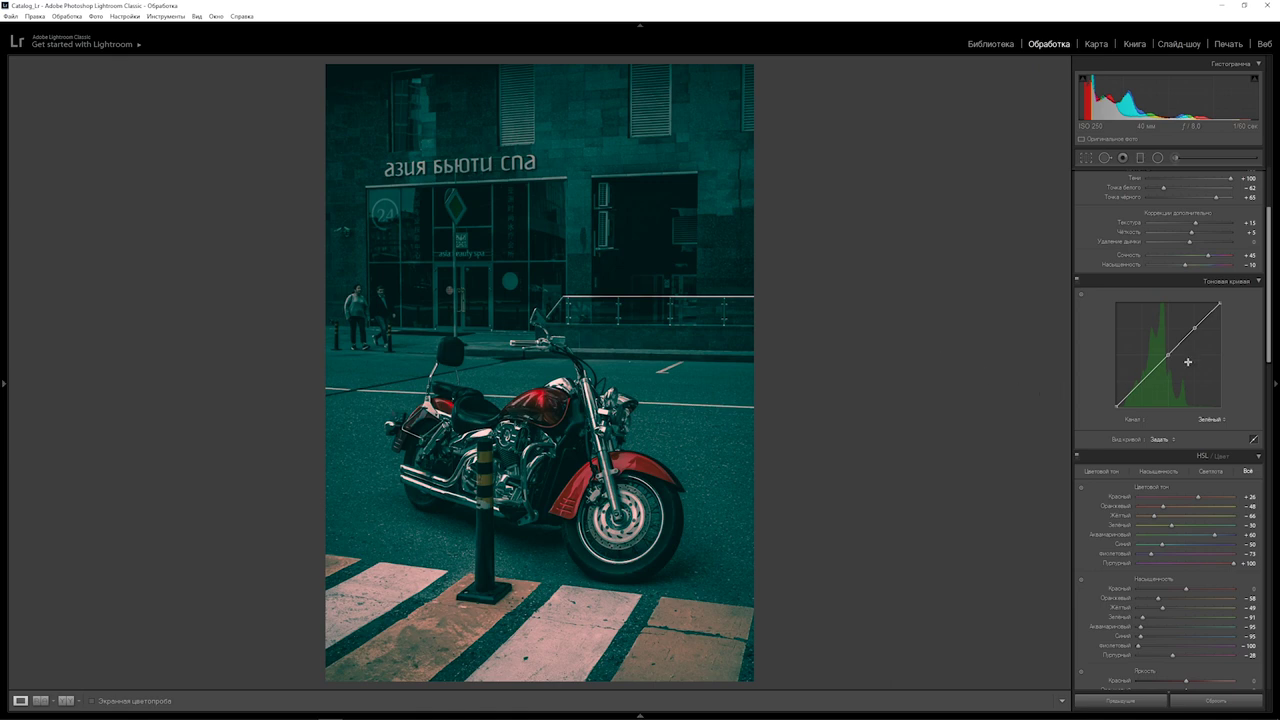
double_click(1195, 329)
left_click_drag(1167, 355, 1176, 377)
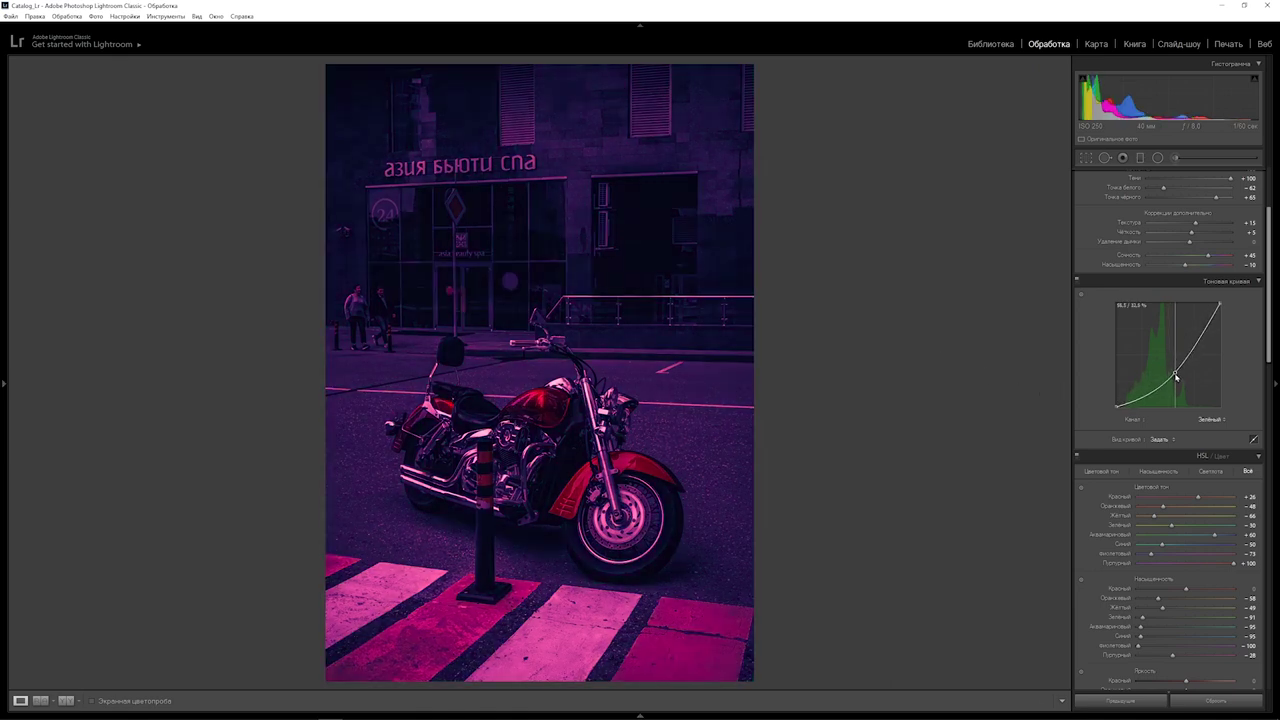
double_click(1176, 377)
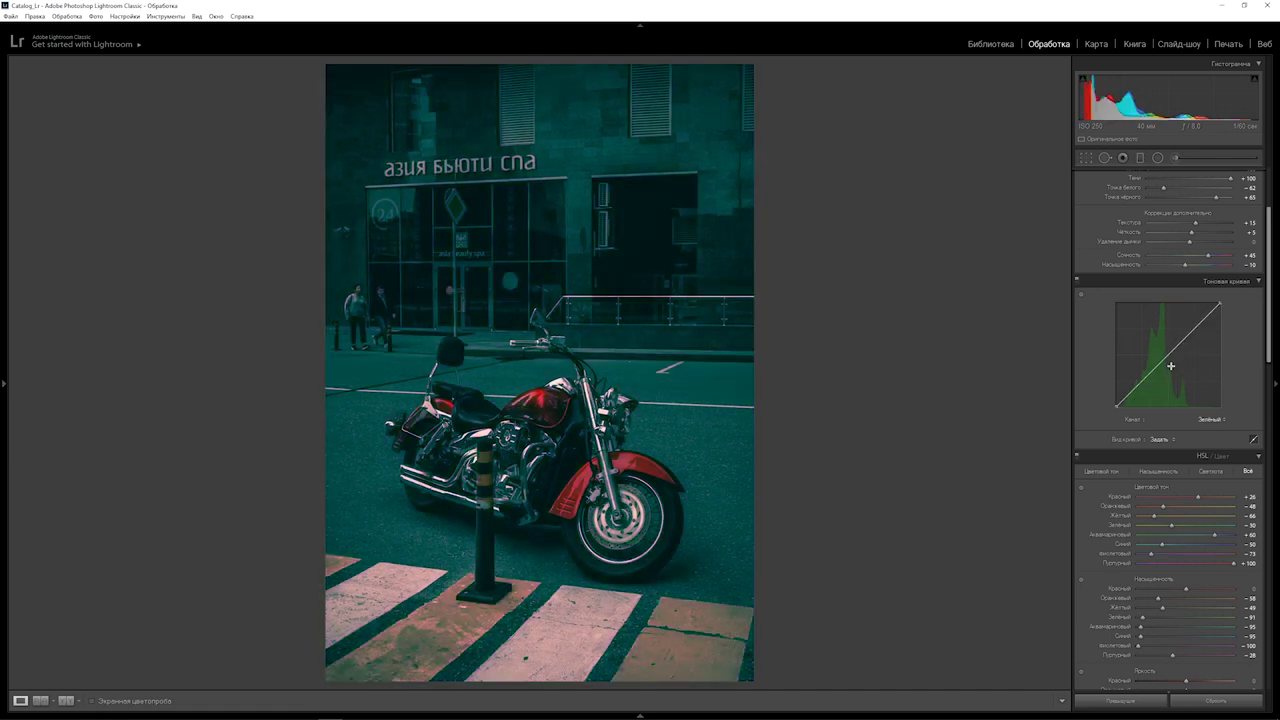
Rebuild the green S-curve by lifting its highlights and lowering its shadow point to cut the green cast.
left_click(1142, 381)
left_click(1168, 354)
mouse_move(1196, 331)
left_mouse_down()
mouse_move(1180, 305)
mouse_move(1169, 310)
left_mouse_up()
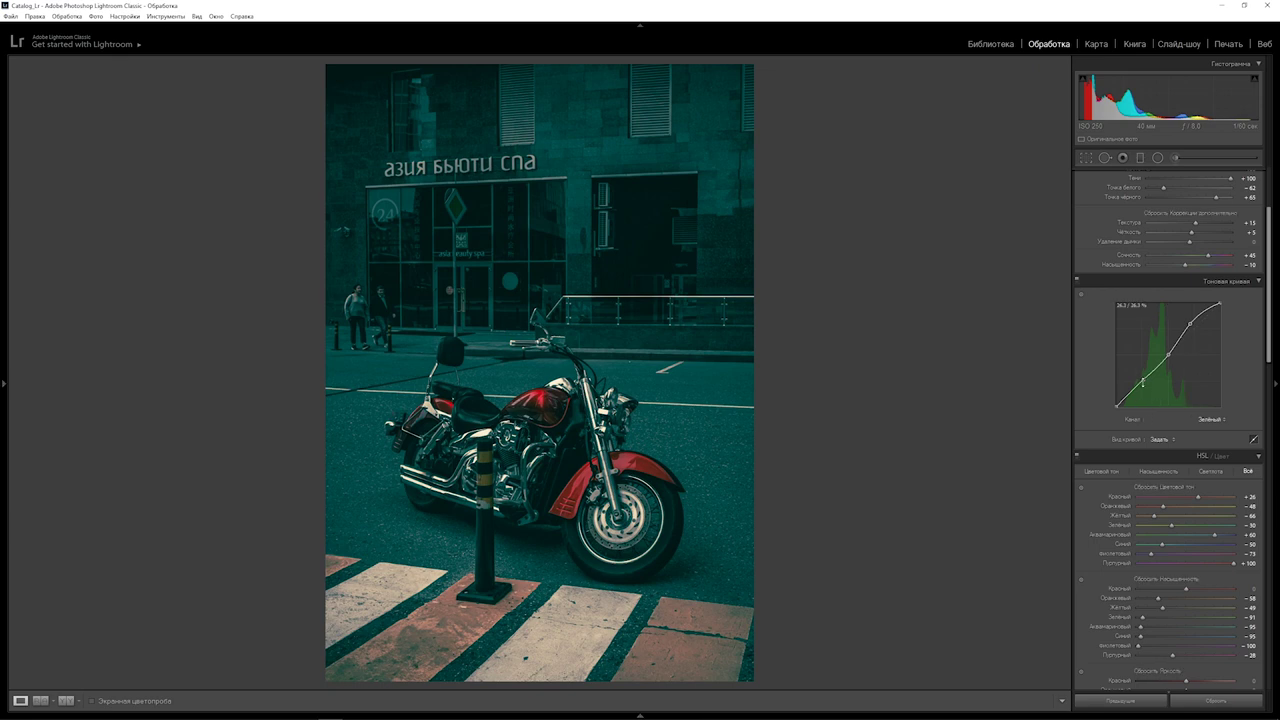
left_click_drag(1145, 386, 1154, 403)
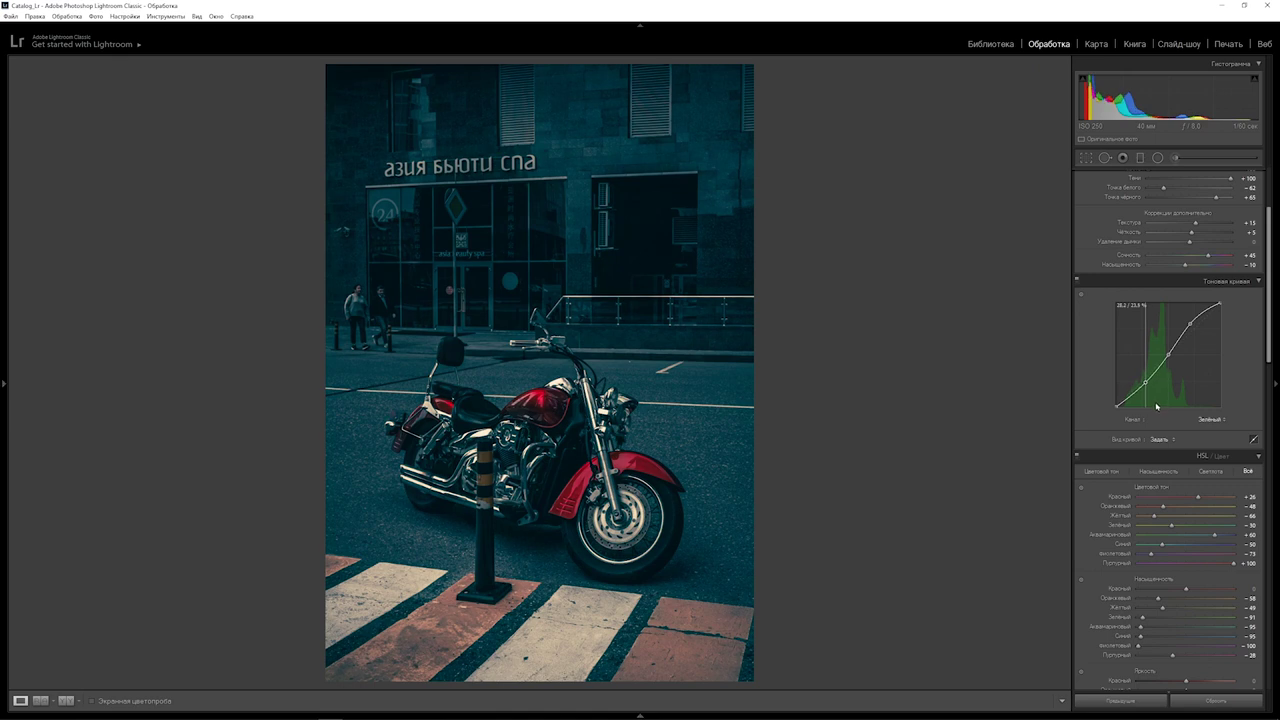
left_click_drag(1154, 403, 1174, 425)
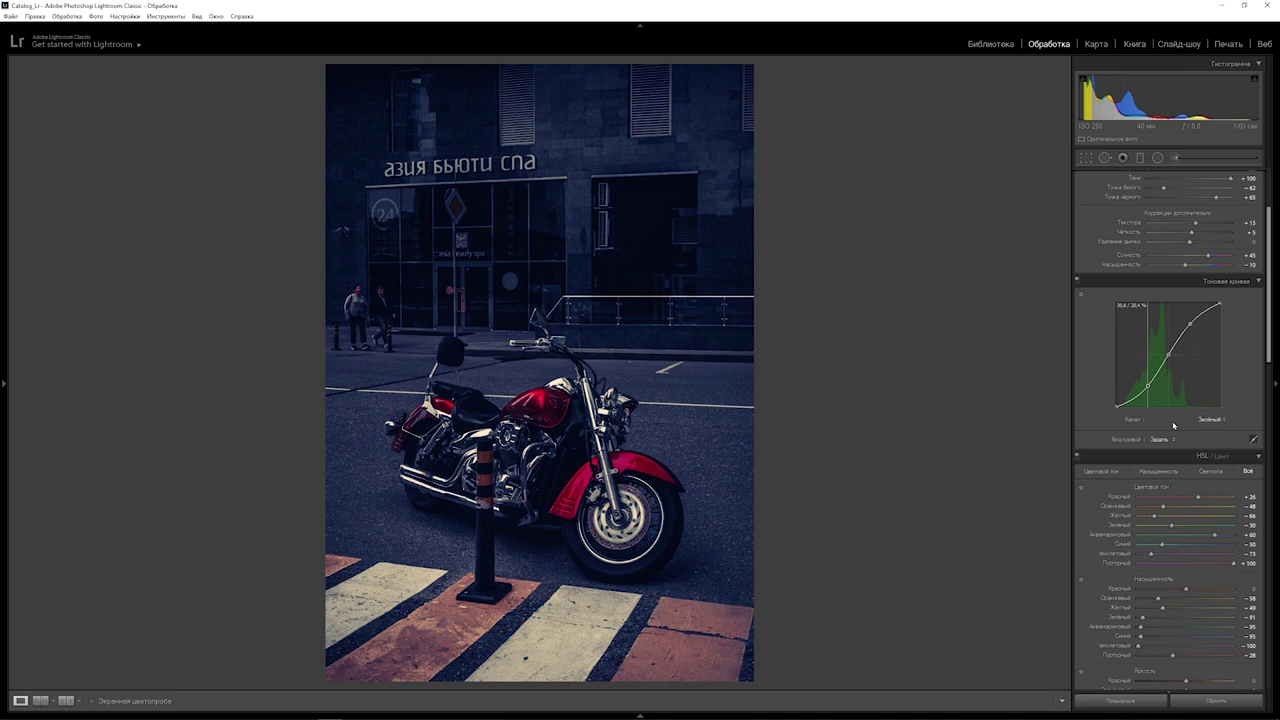
left_click_drag(1174, 425, 1161, 400)
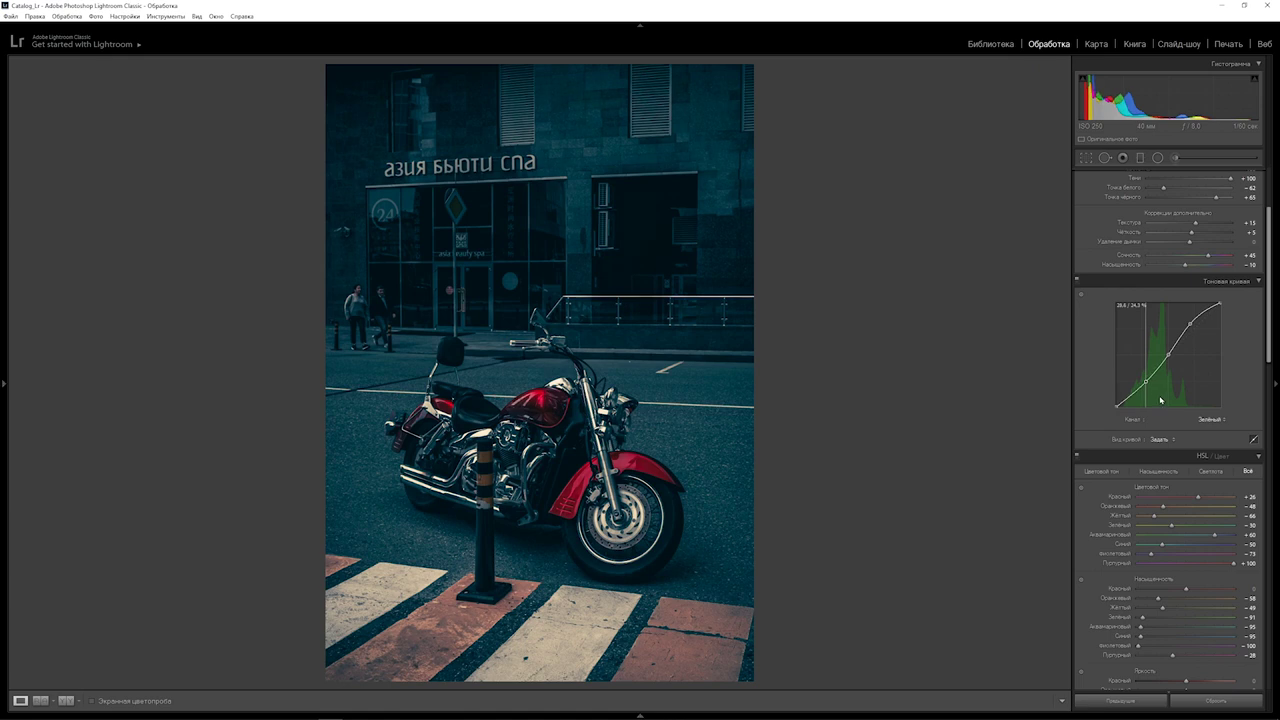
left_click_drag(1161, 400, 1167, 407)
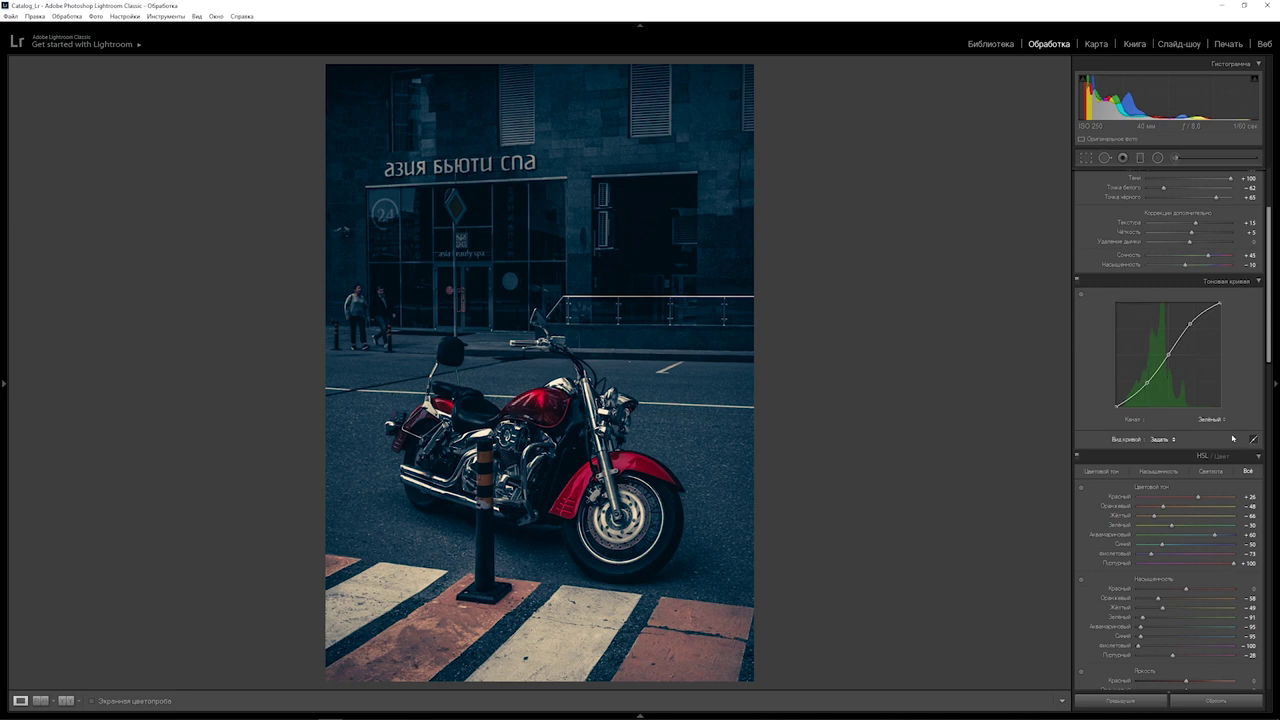
Switch to the Blue channel curve and shape a three-point S-curve with lowered shadows and raised highlights.
left_click(1226, 427)
left_click(1208, 466)
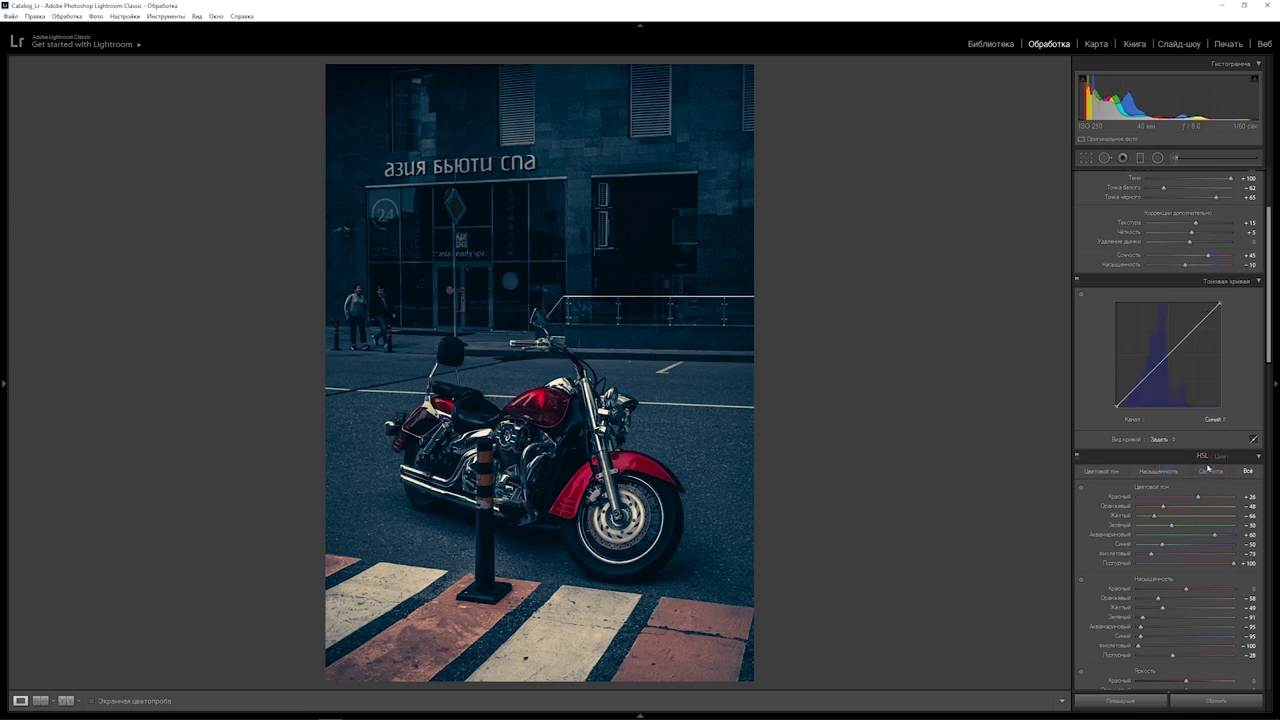
left_click(1141, 382)
left_click(1168, 355)
left_click(1196, 327)
left_click_drag(1141, 380, 1171, 435)
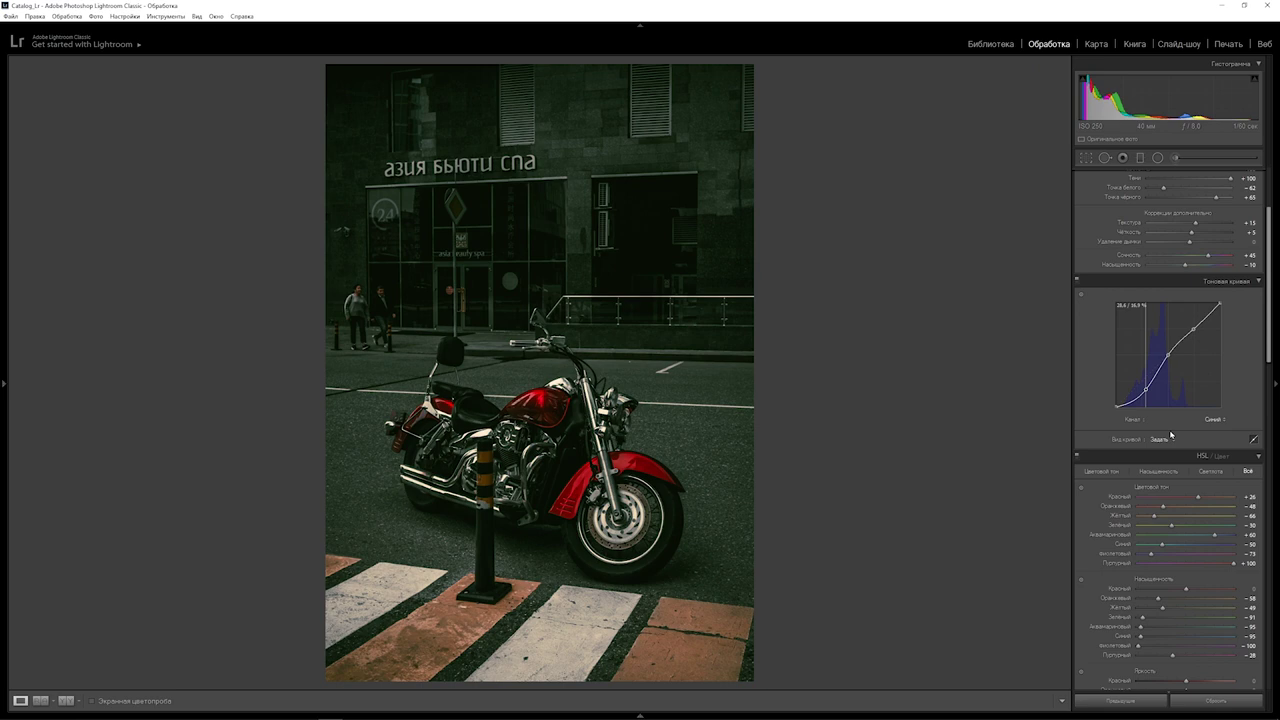
left_click_drag(1171, 435, 1166, 416)
left_click_drag(1166, 416, 1168, 414)
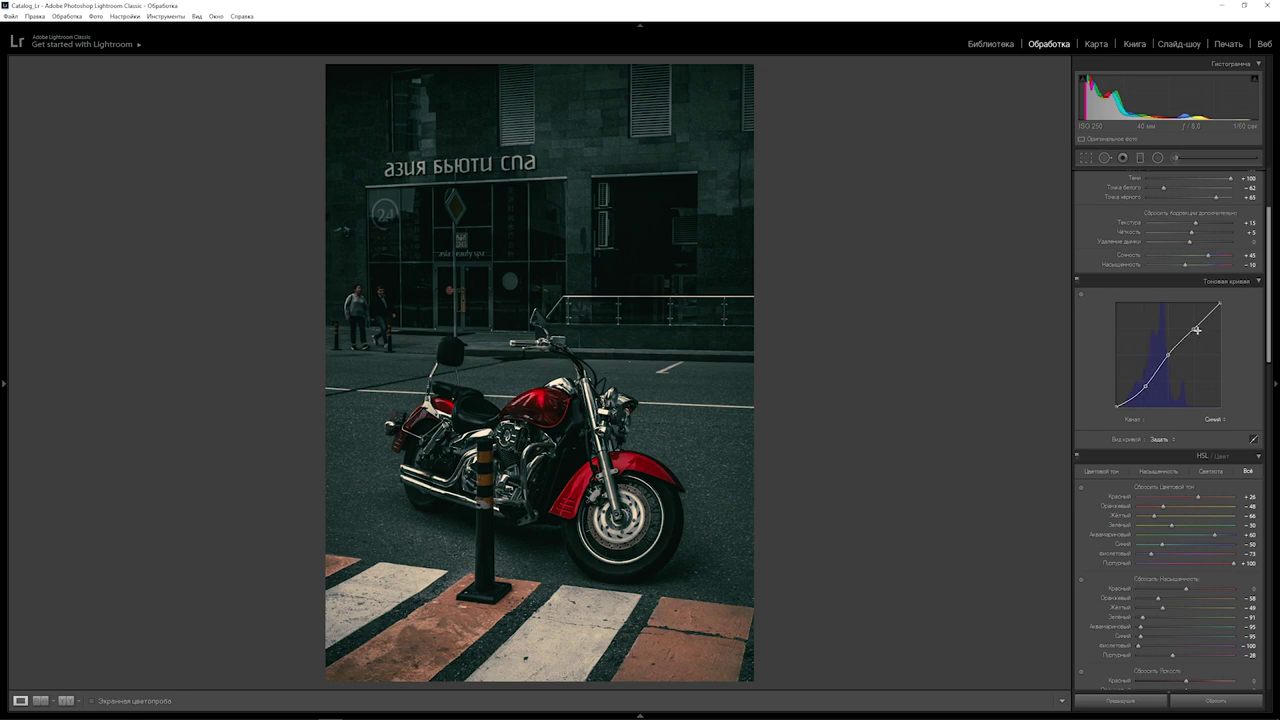
left_click_drag(1190, 320, 1178, 301)
Lift the blue curve's black point and raise its midtones, easing the lower midtones slightly down.
key("alt")
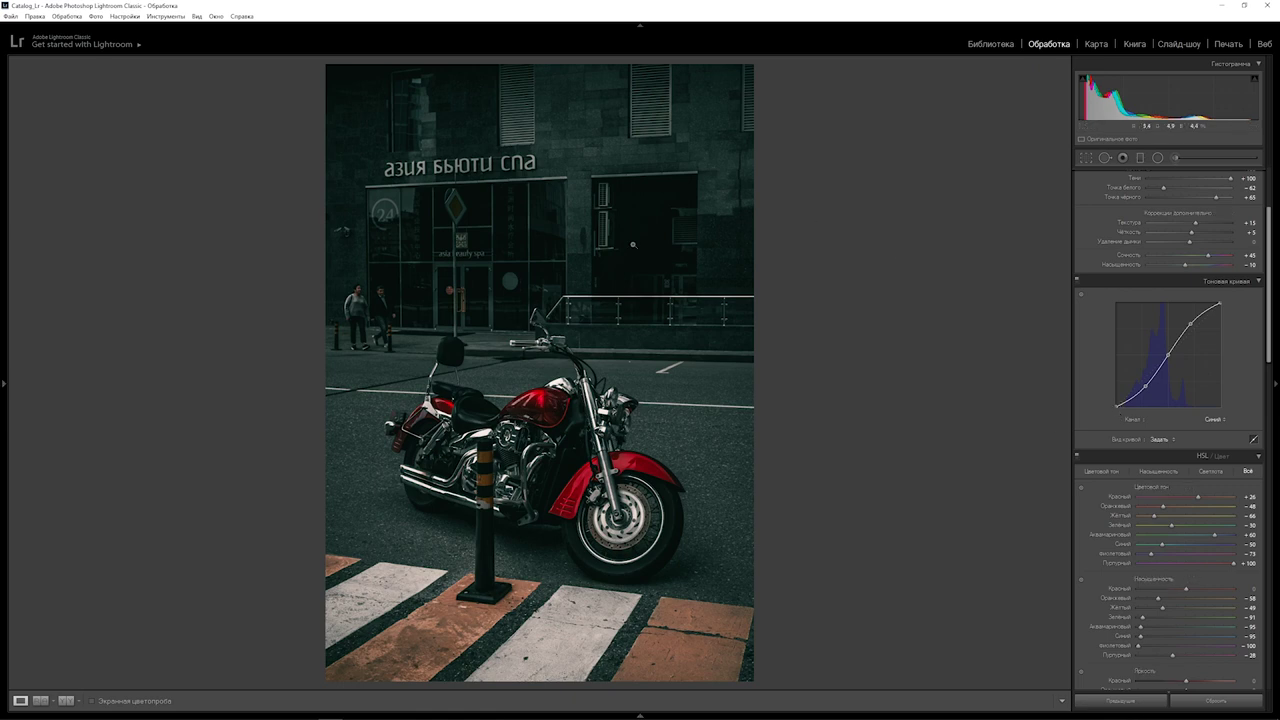
left_click_drag(1116, 404, 1116, 400)
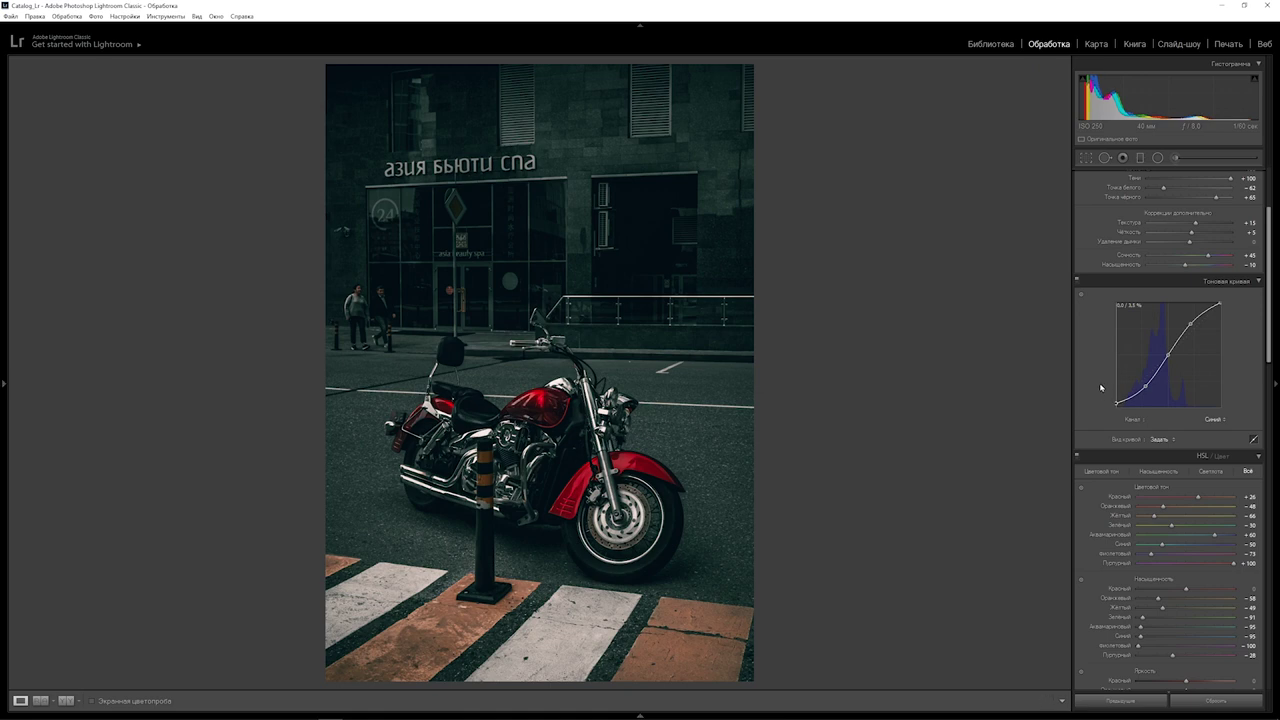
left_click_drag(1100, 385, 1099, 381)
left_click(1170, 357)
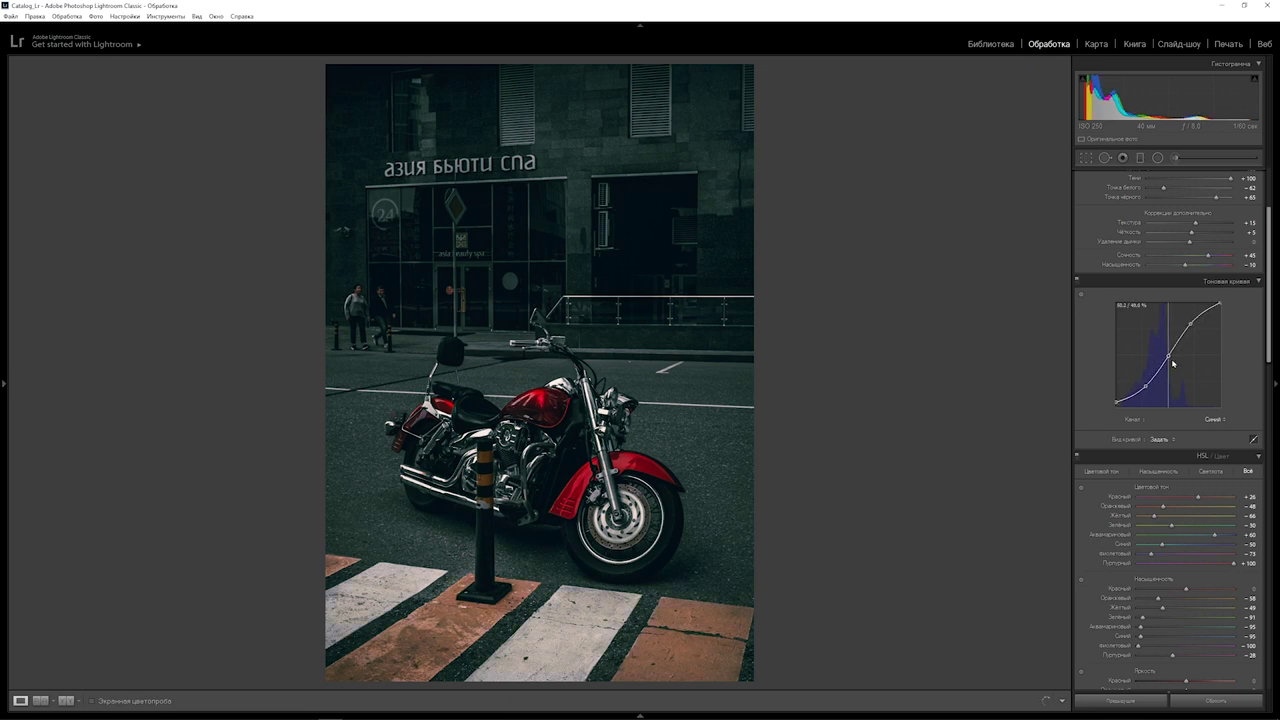
left_click_drag(1173, 364, 1167, 347)
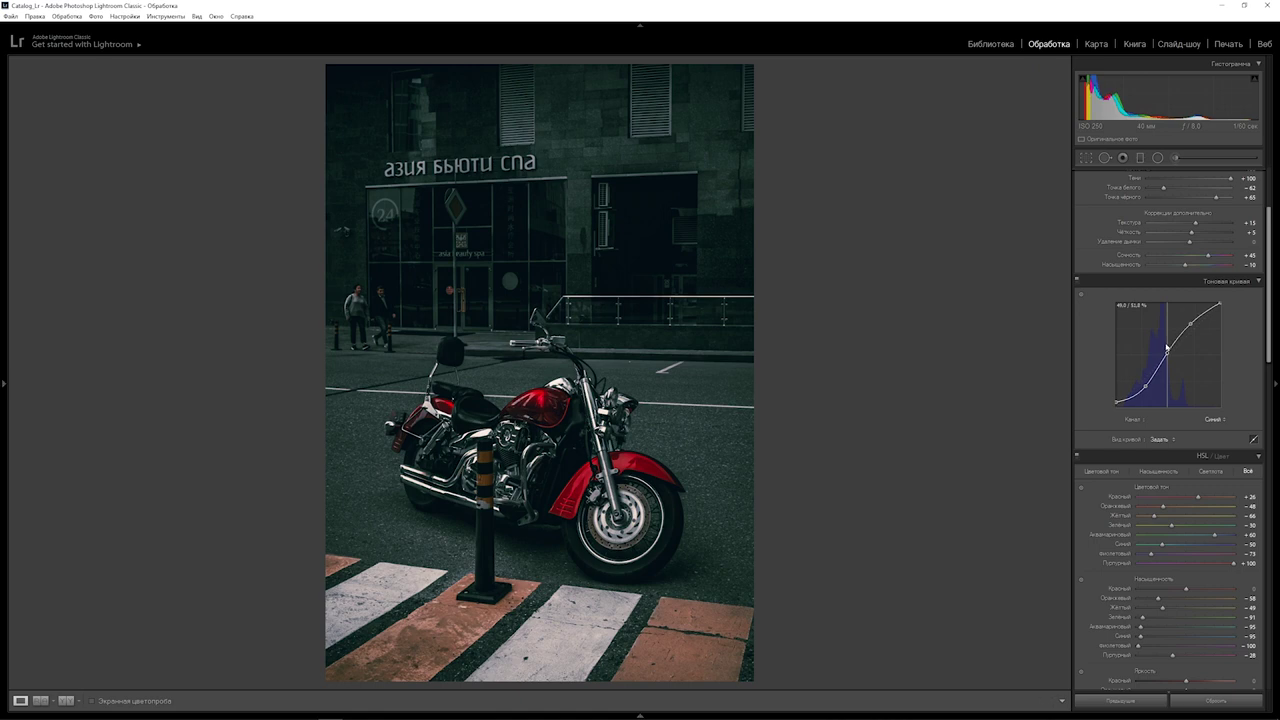
key("alt")
left_click_drag(1156, 366, 1153, 367)
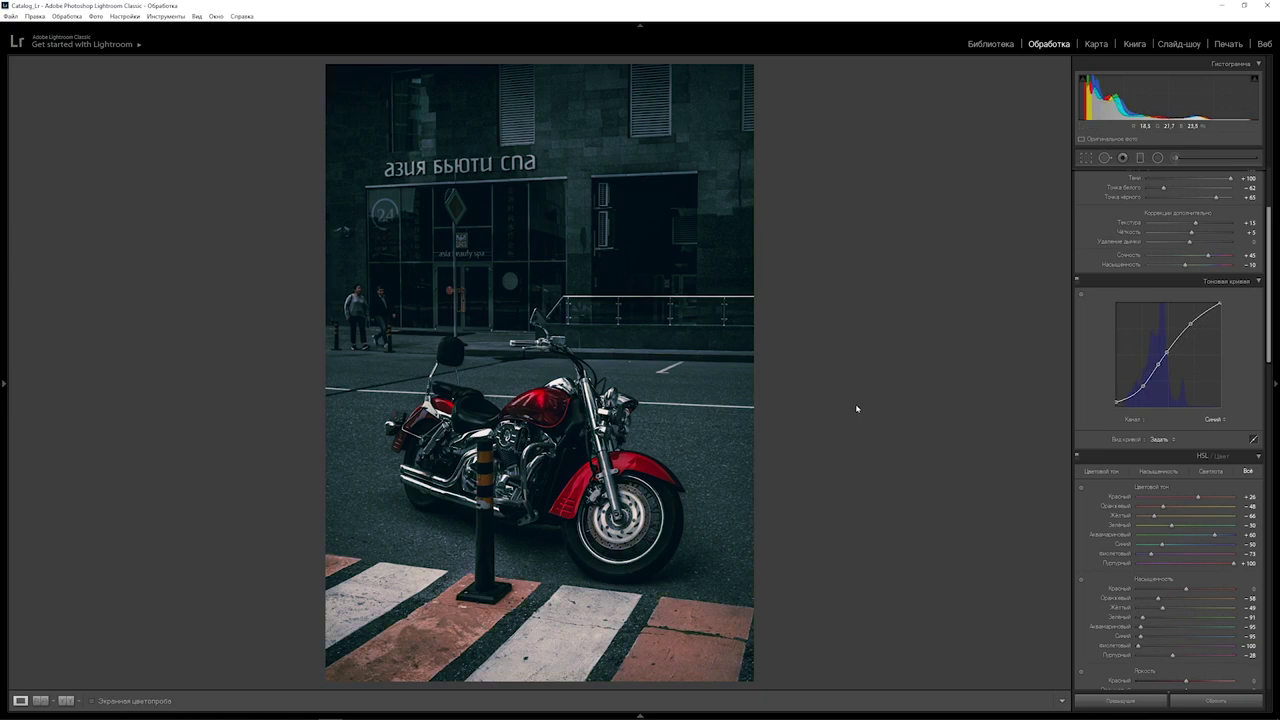
left_click(701, 555)
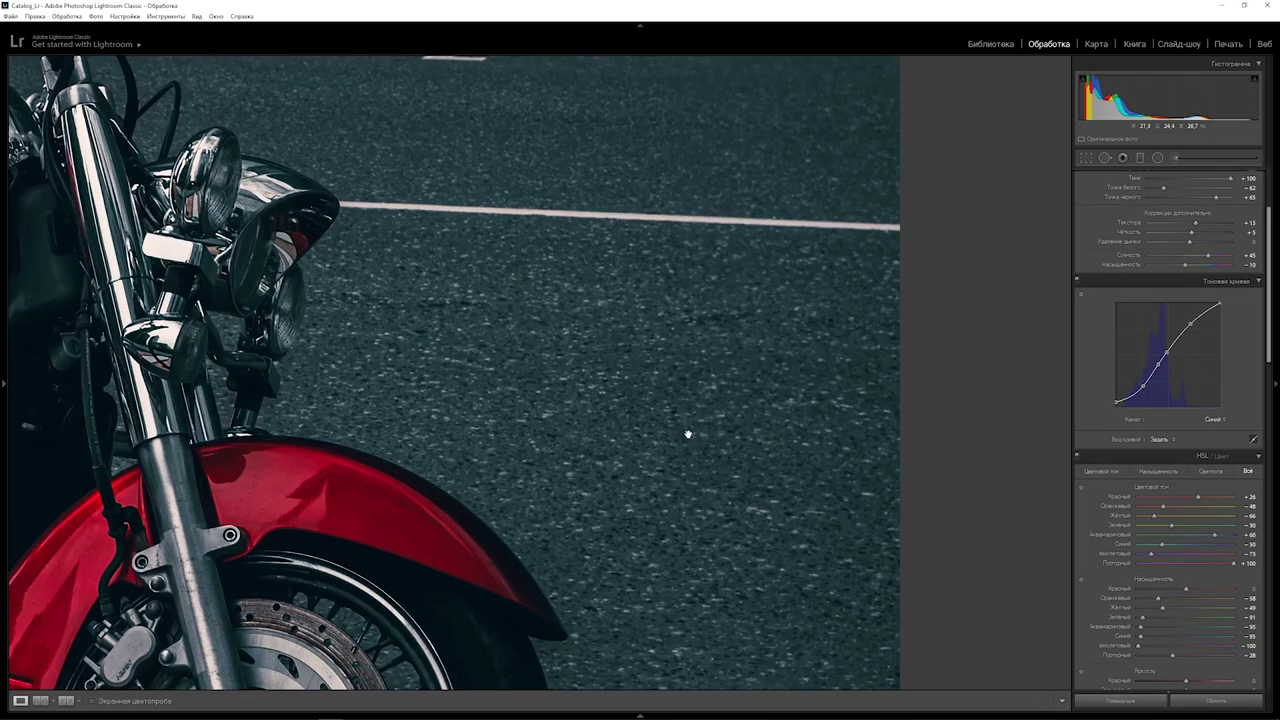
left_click_drag(686, 434, 836, 512)
mouse_move(350, 430)
left_mouse_down()
mouse_move(690, 470)
mouse_move(560, 450)
left_mouse_up()
left_click_drag(300, 430, 540, 450)
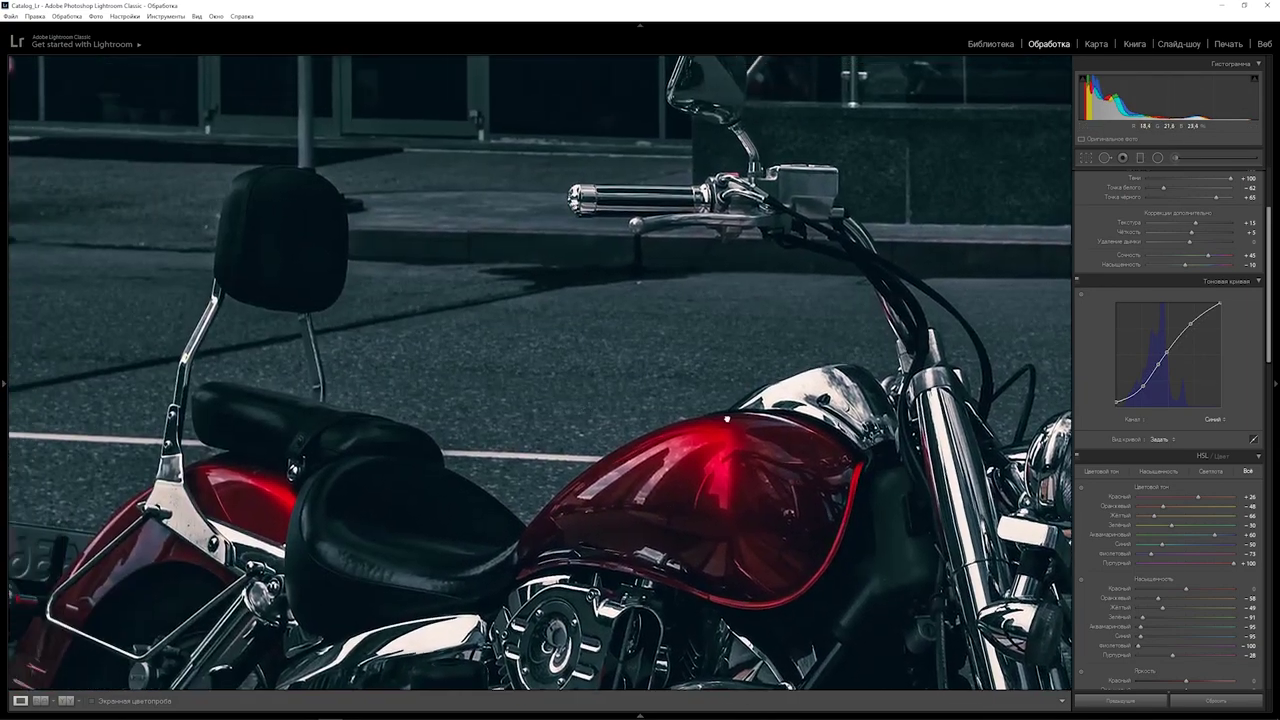
left_click_drag(340, 440, 490, 455)
left_click(492, 457)
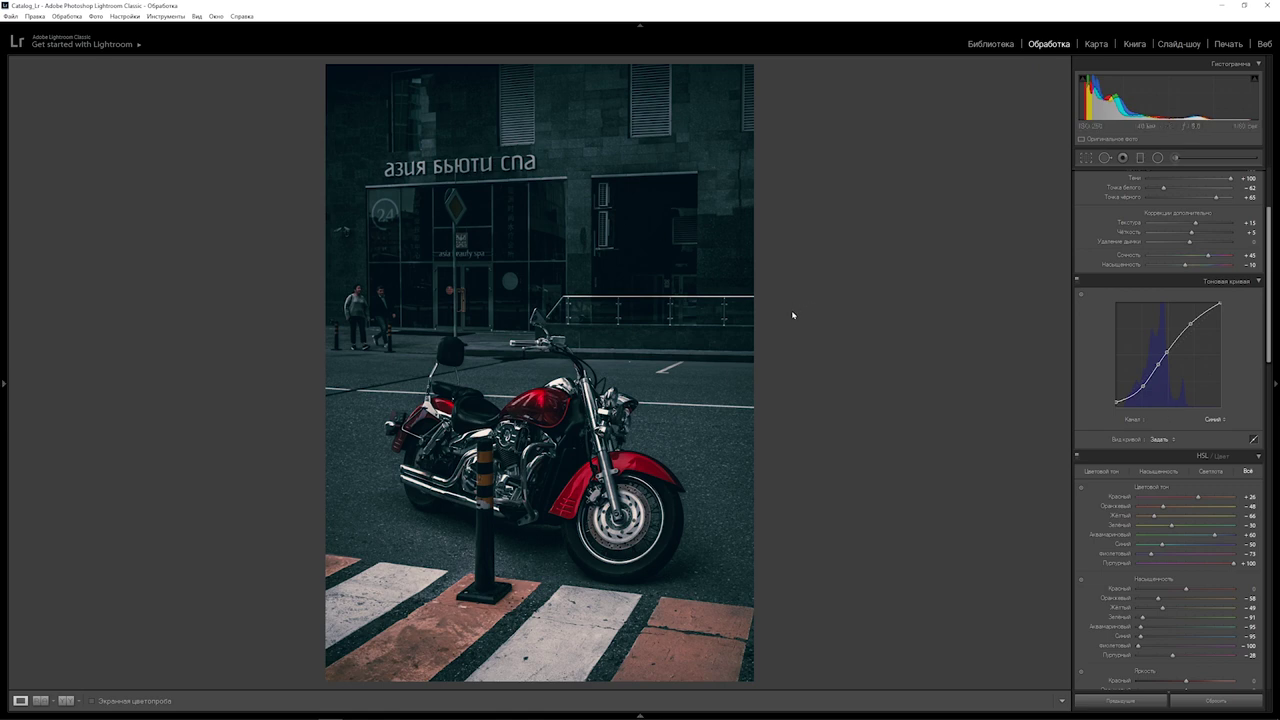
Raise Exposure in the Basic panel to +0.64.
scroll(1267, 264, "up", 1)
scroll(1267, 264, "up", 2)
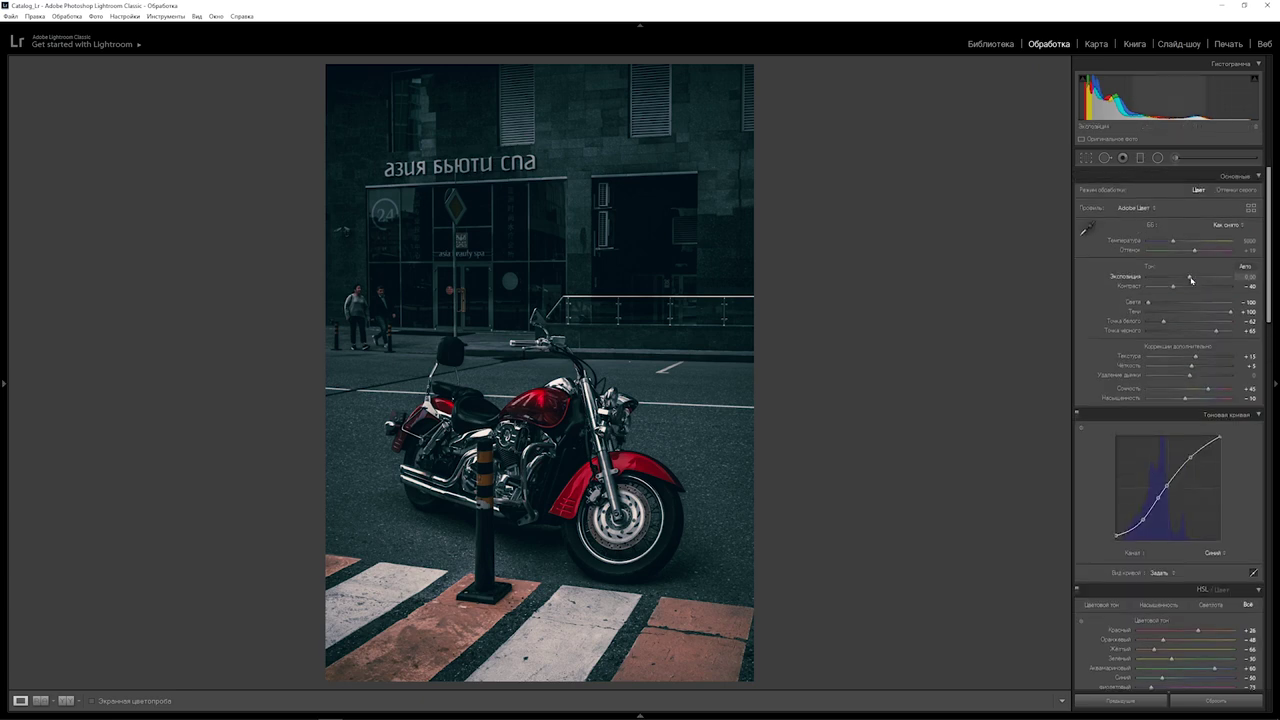
left_click_drag(1191, 280, 1194, 279)
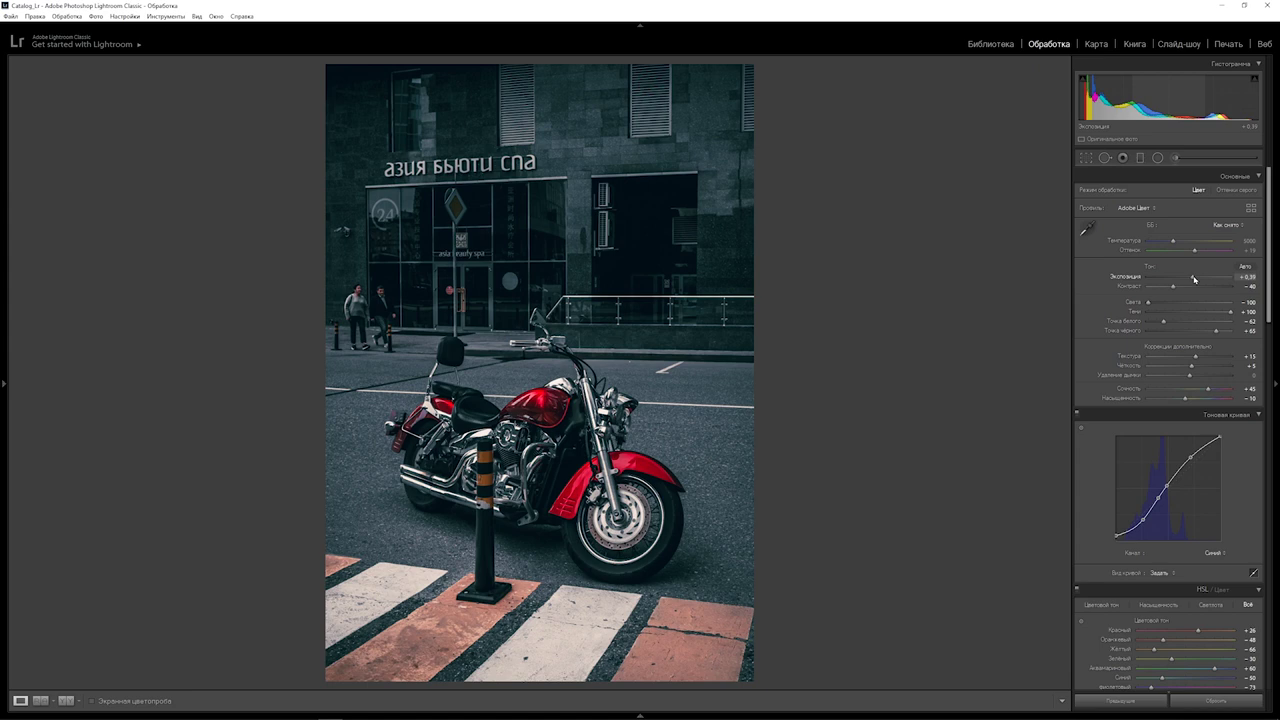
left_click_drag(1193, 279, 1196, 278)
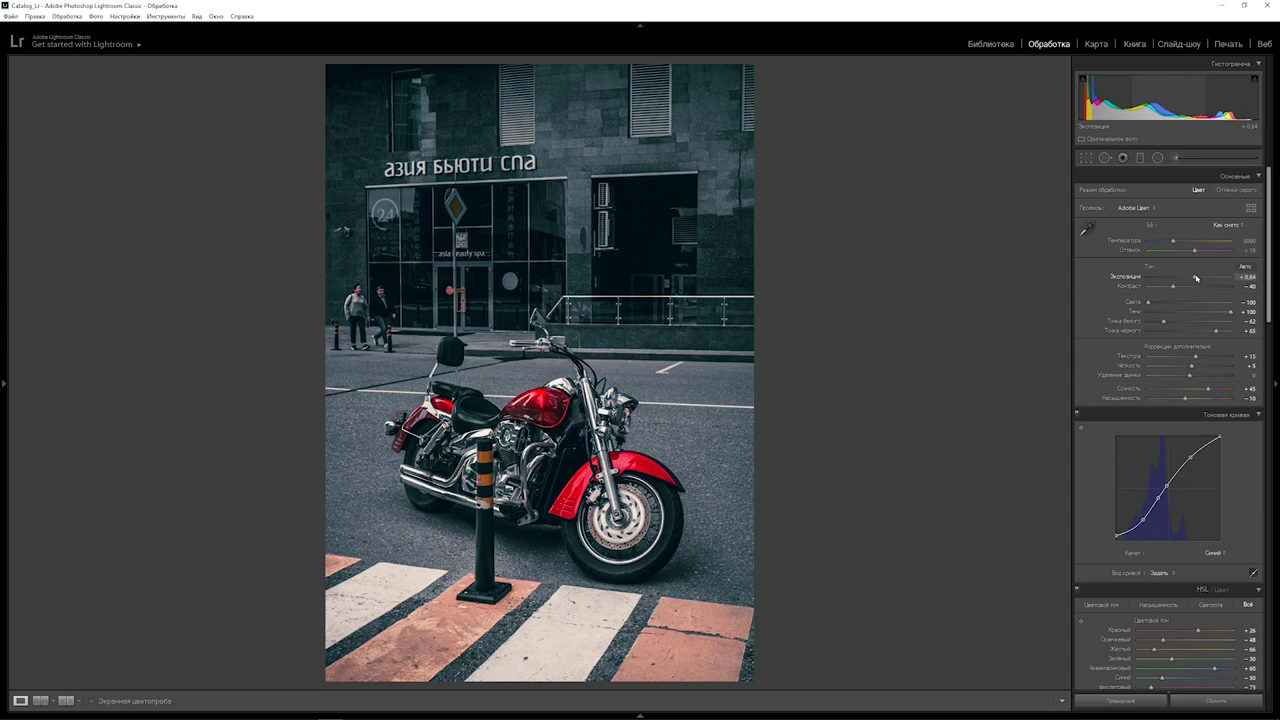
left_click_drag(1272, 296, 1278, 322)
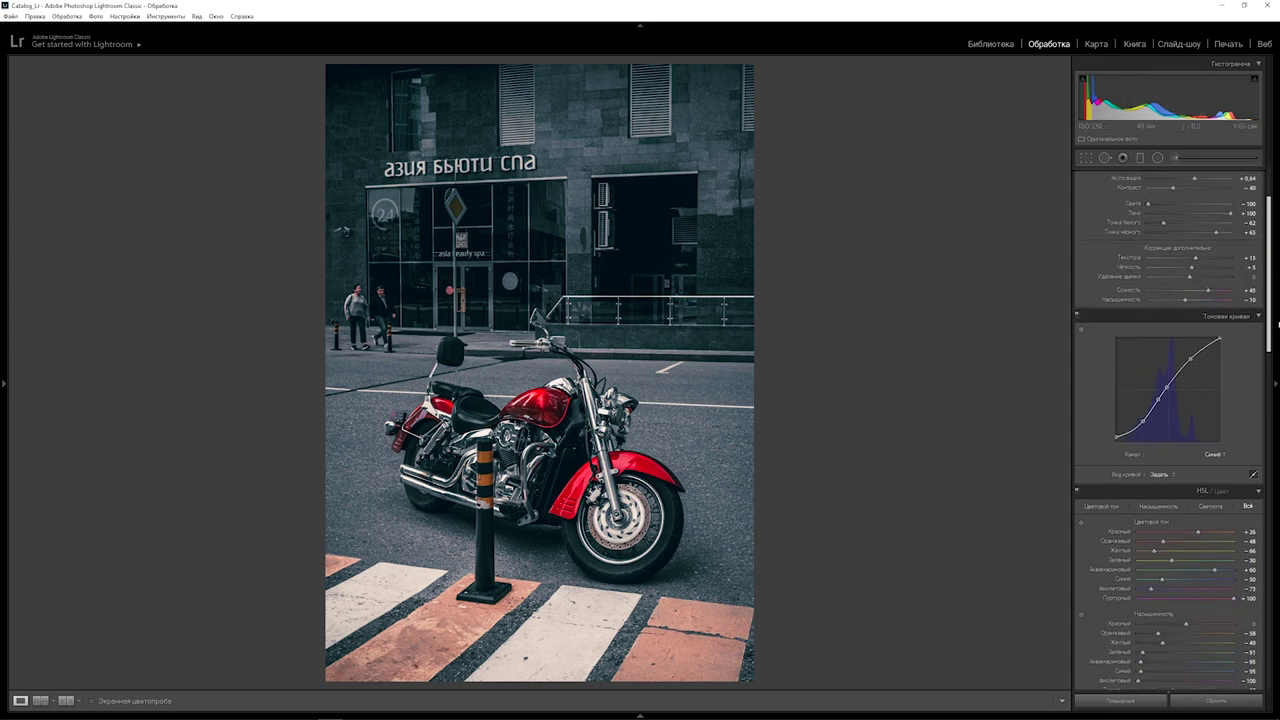
left_click(1222, 455)
On the Red channel curve, add and move a midtone point, then delete it.
left_click(1188, 478)
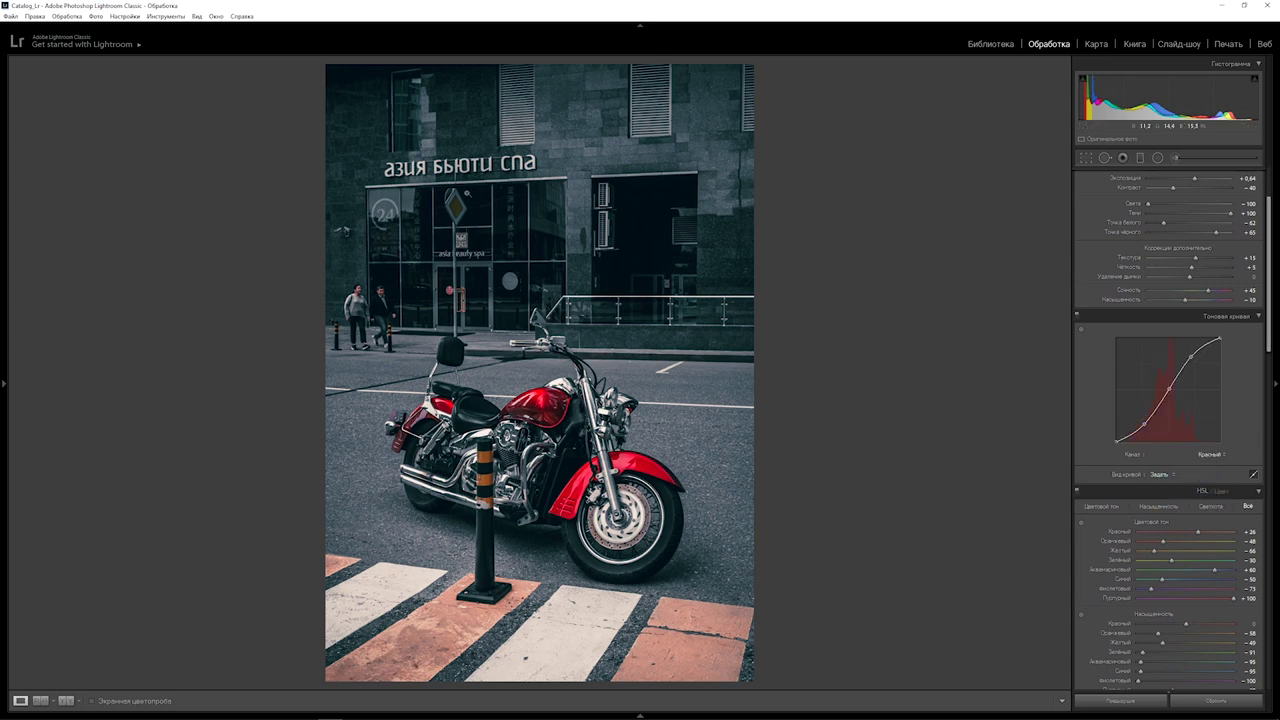
key("alt")
left_click(1162, 402)
left_click_drag(1161, 408, 1161, 398)
key("alt")
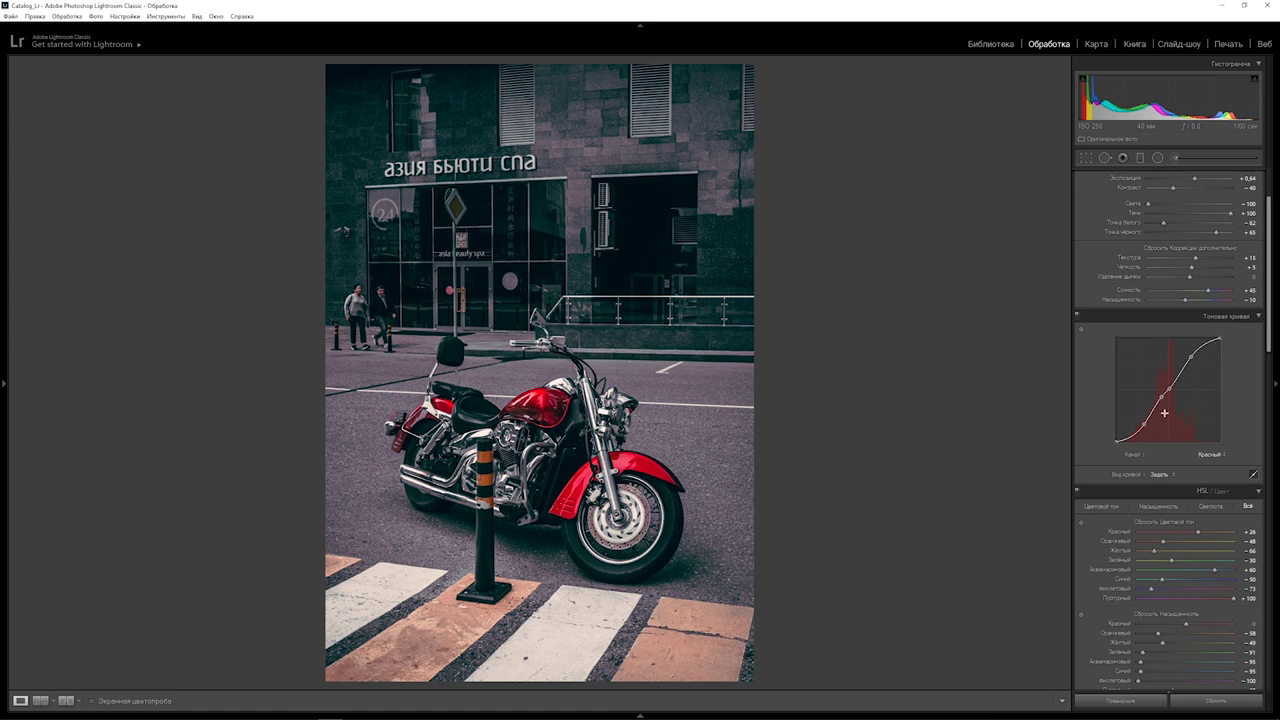
left_click(1212, 454)
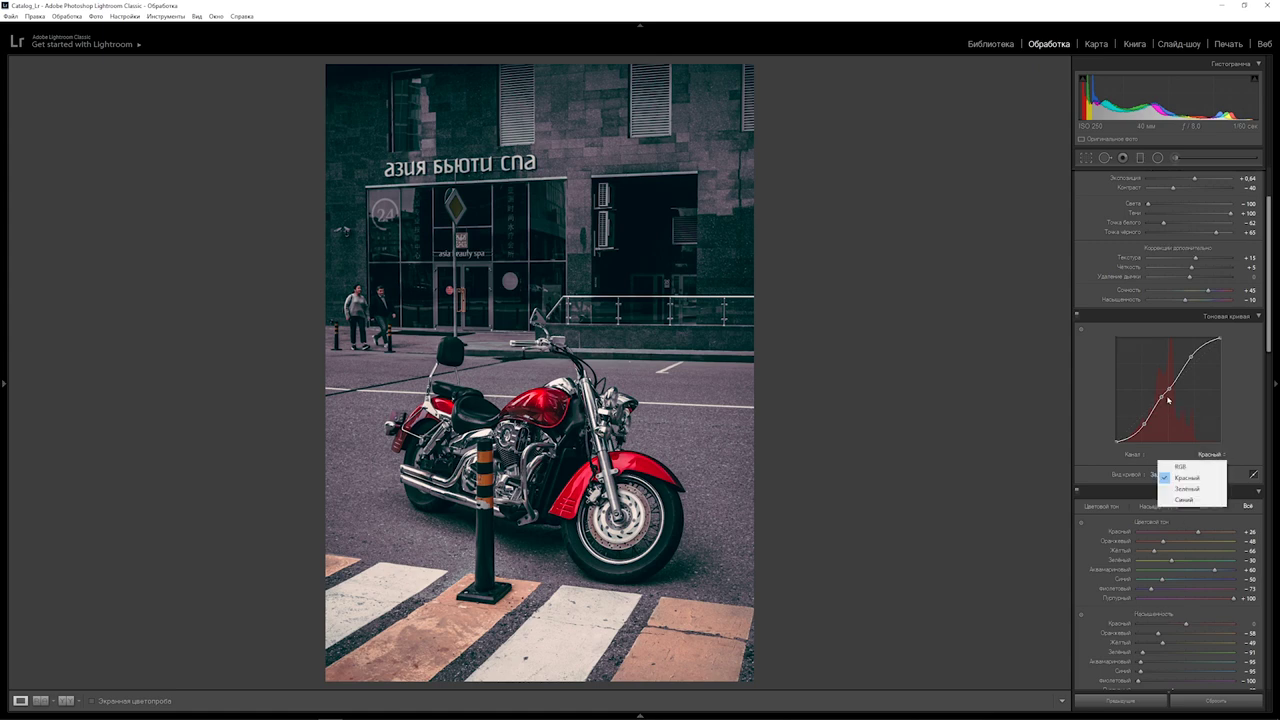
left_click_drag(1164, 400, 1160, 396)
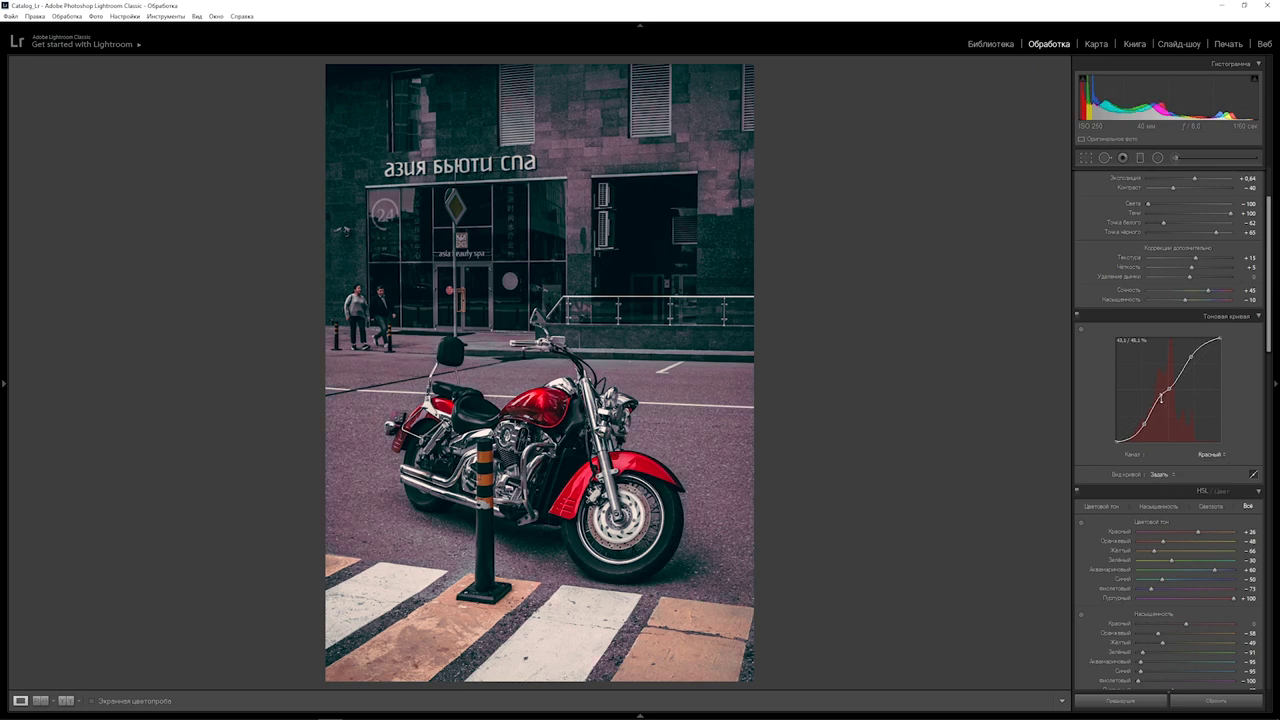
double_click(1160, 398)
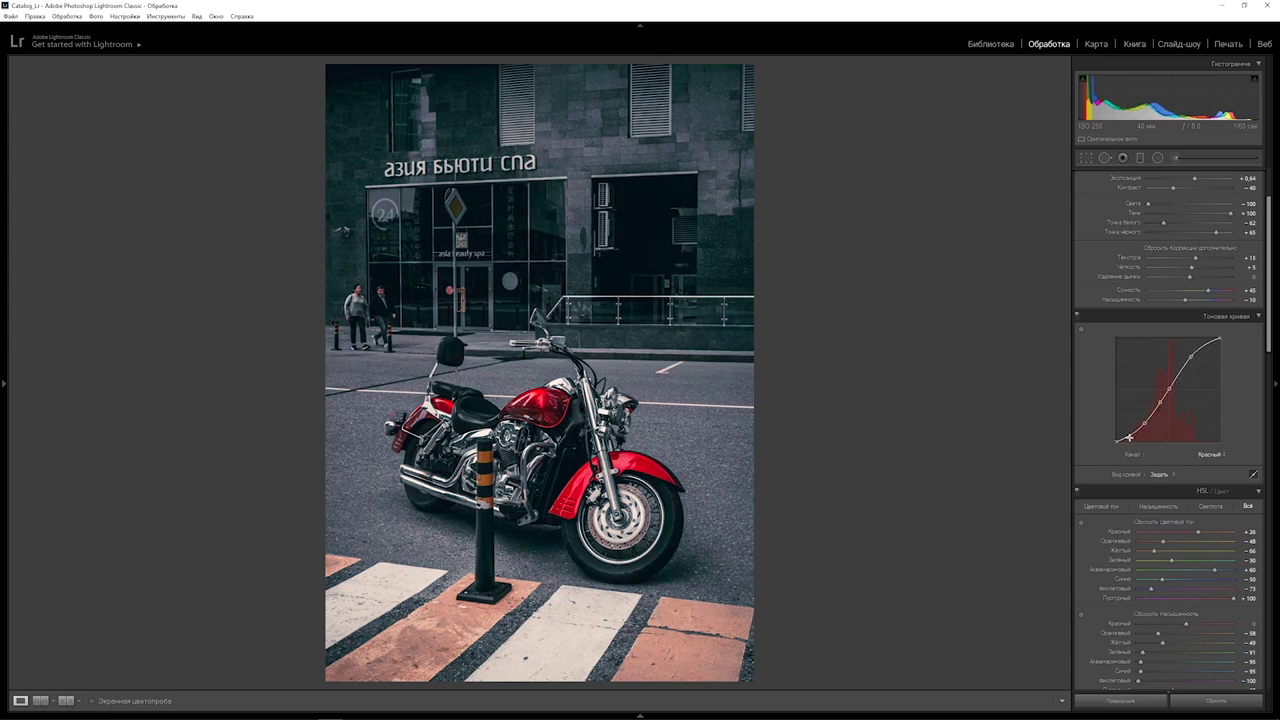
Lower the red curve's shadow end to remove the red-magenta tint.
left_click(1130, 437)
left_click_drag(1131, 438, 1131, 441)
left_click_drag(1131, 437, 1129, 431)
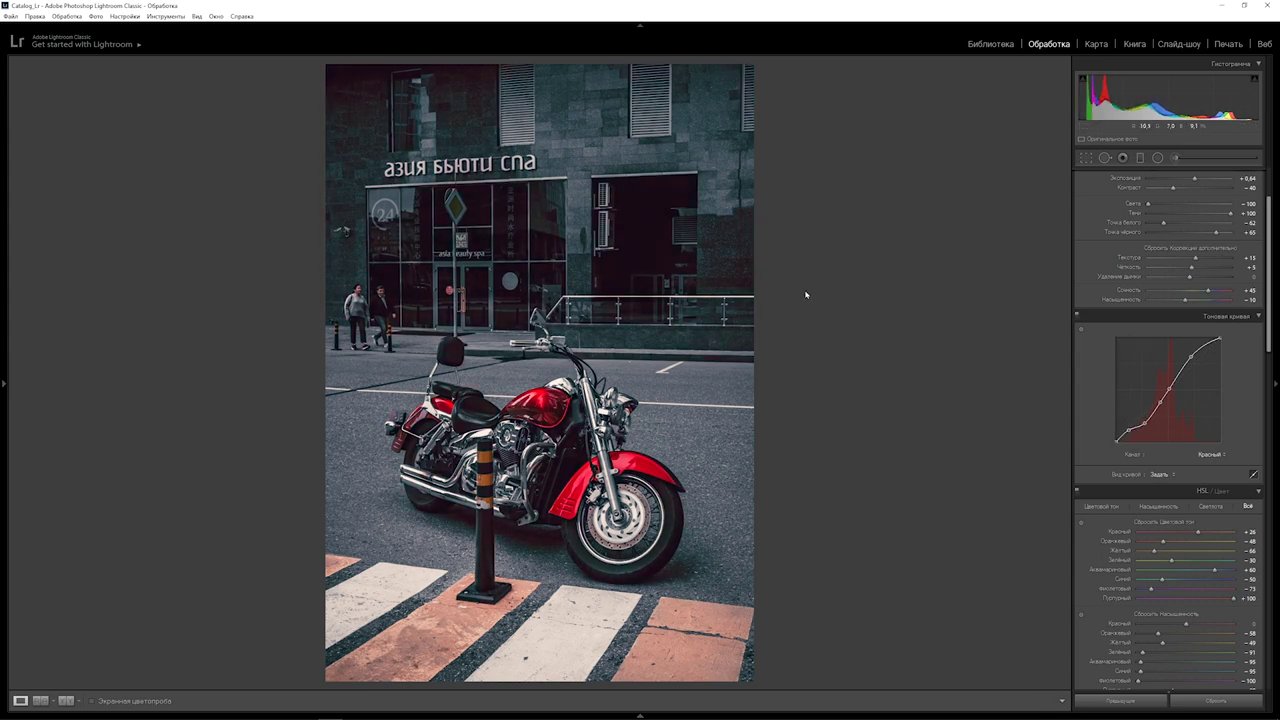
left_click_drag(1130, 433, 1136, 460)
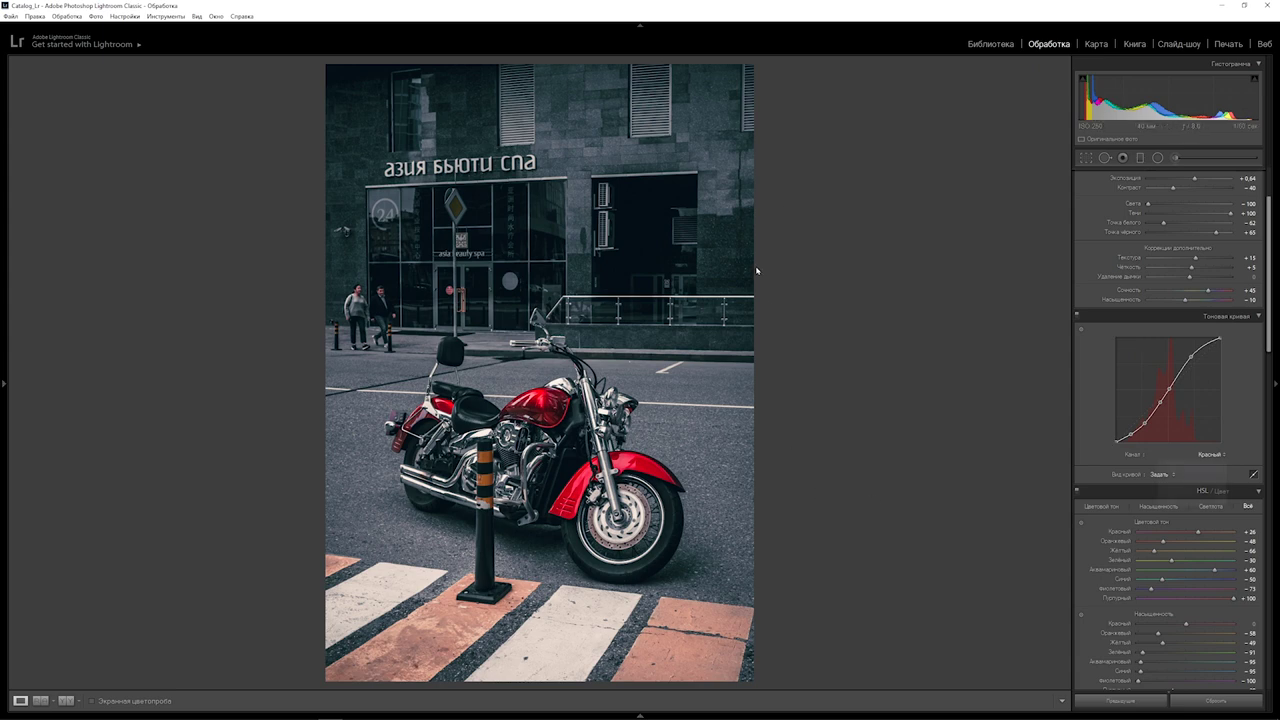
Adjust the Green channel curve's shadow and midtone points, then toggle the Before view with \ to compare.
left_click(1210, 454)
left_click(1195, 490)
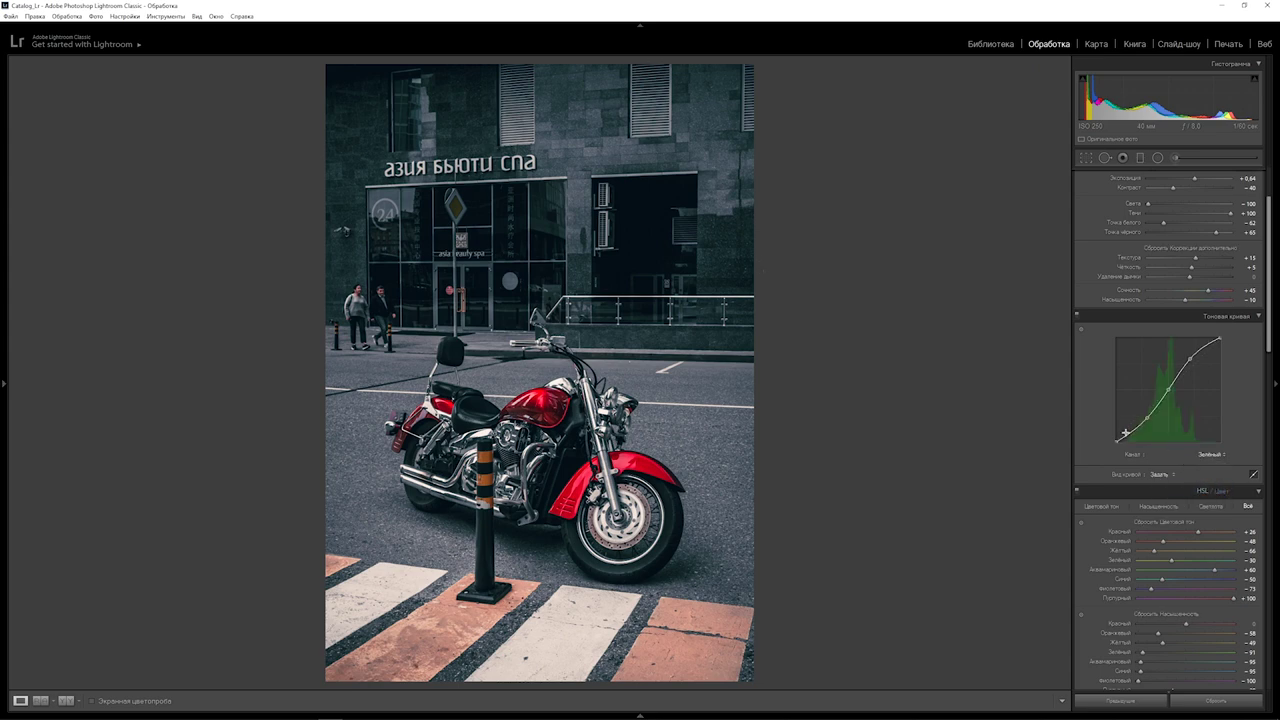
left_click_drag(1125, 433, 1135, 432)
left_click_drag(1168, 390, 1172, 445)
key("alt")
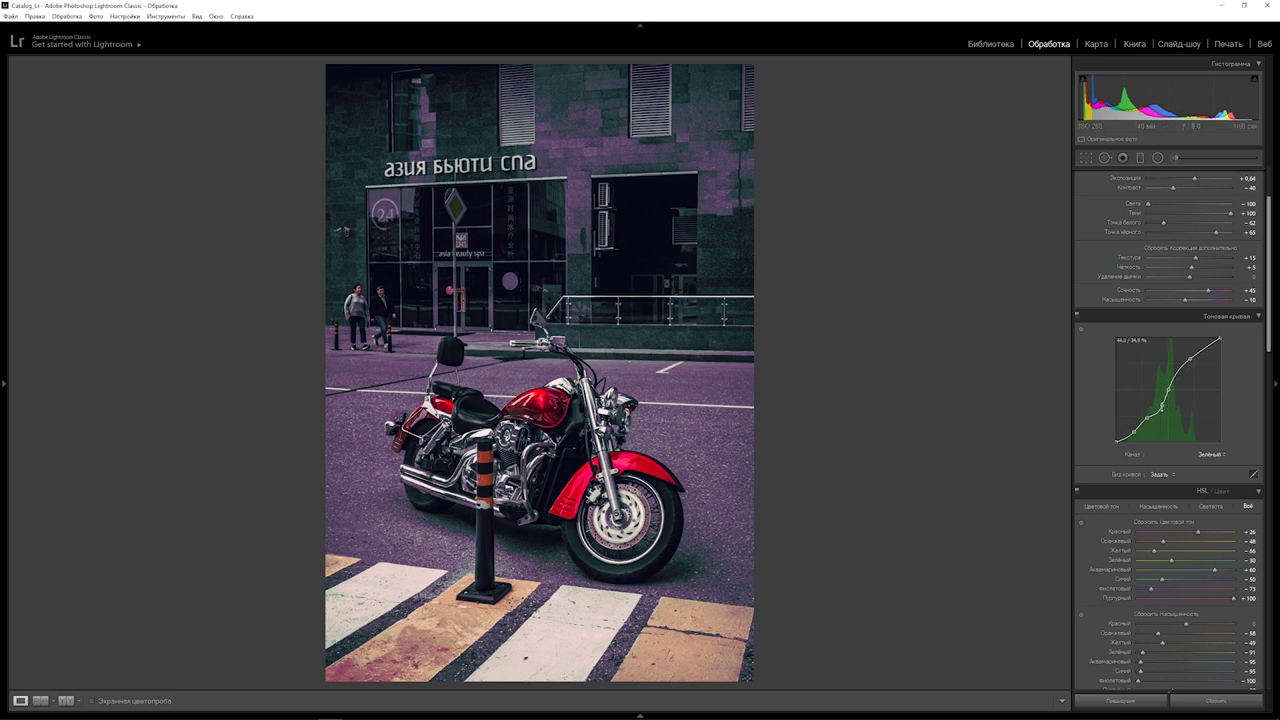
left_click_drag(1163, 410, 1158, 402)
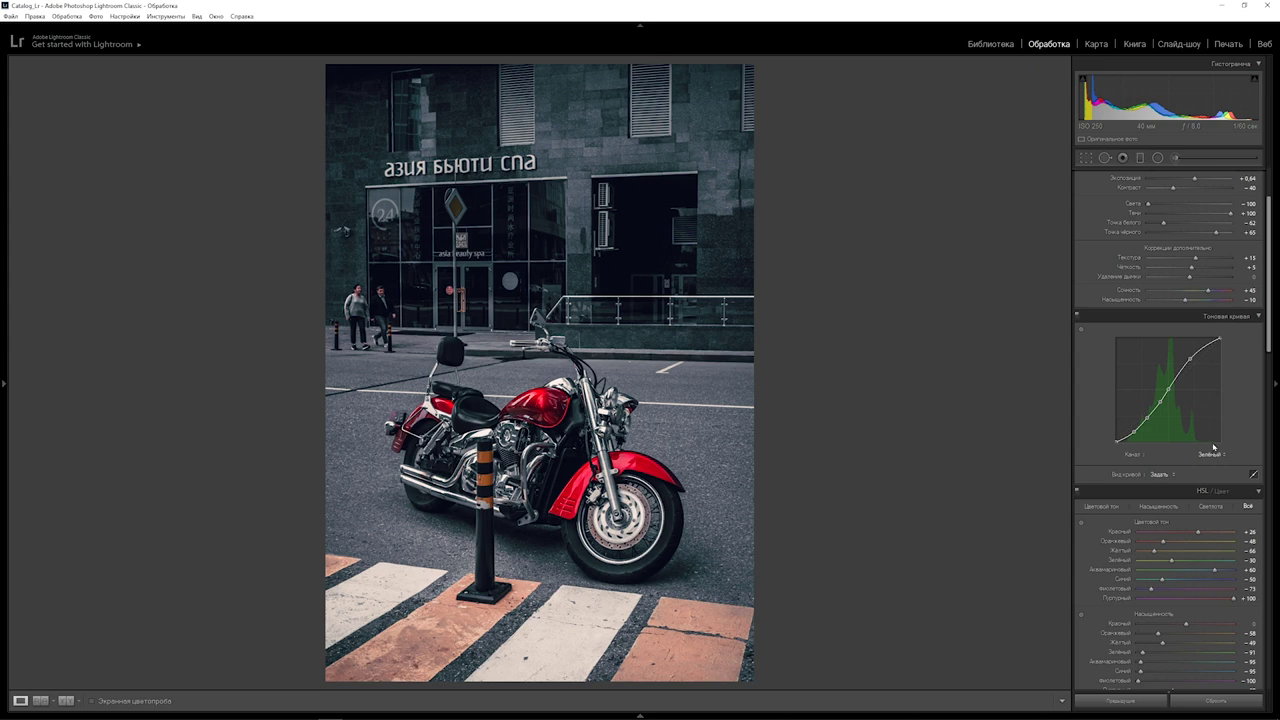
key("backslash")
key("backslash")
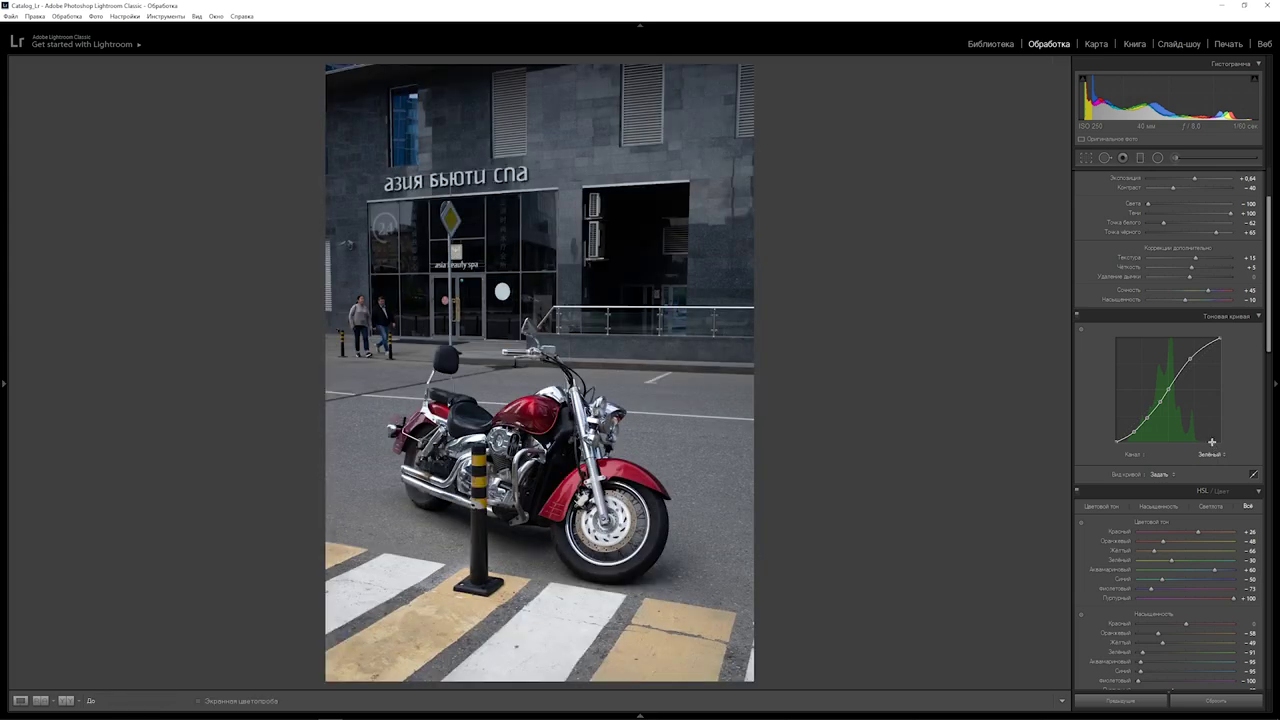
key("backslash")
key("backslash")
Add a control point to the blue tone-curve channel and pull the low point down.
scroll(1211, 441, "down", 1)
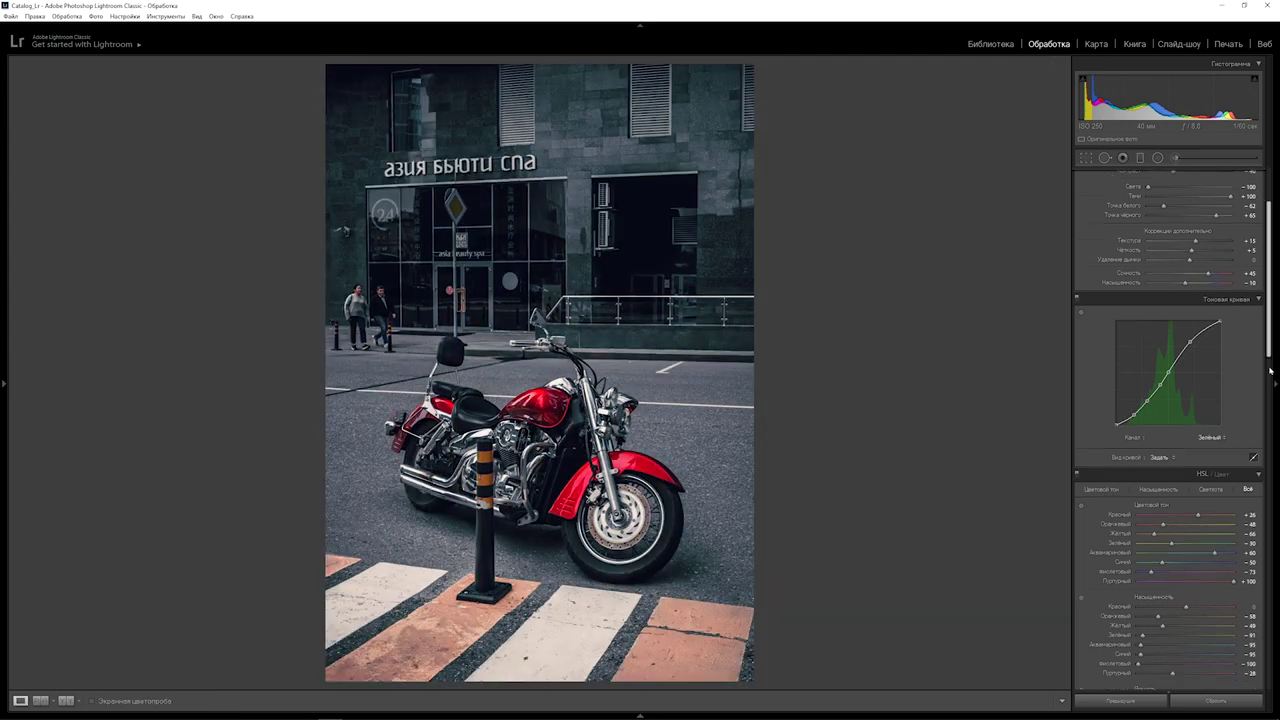
left_click(1226, 440)
left_click(1215, 485)
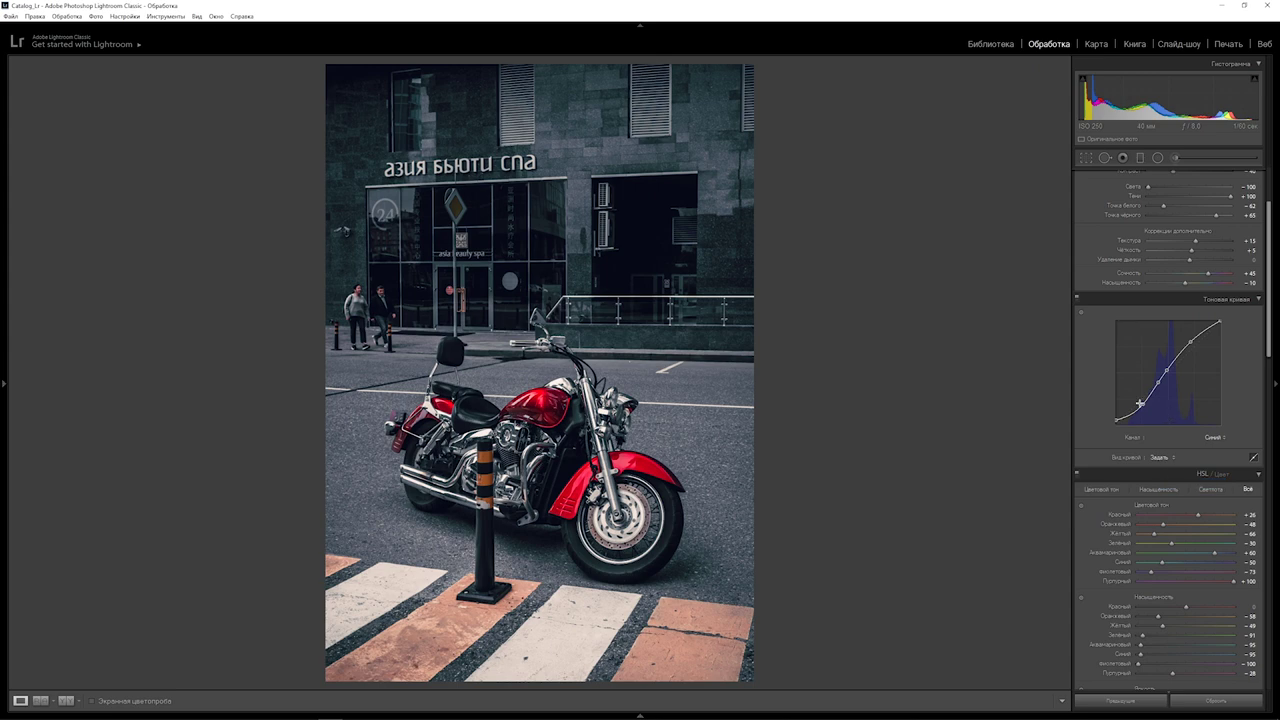
left_click(1140, 404)
left_click_drag(1125, 407, 1129, 414)
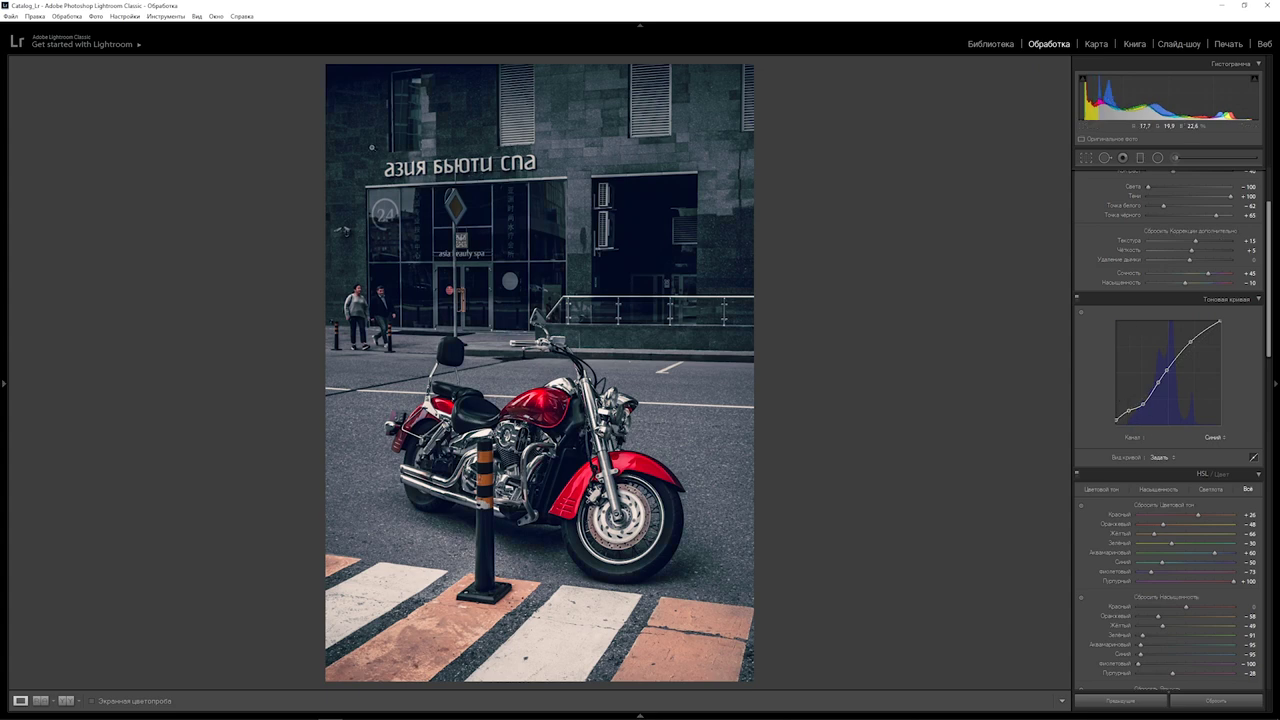
key("alt")
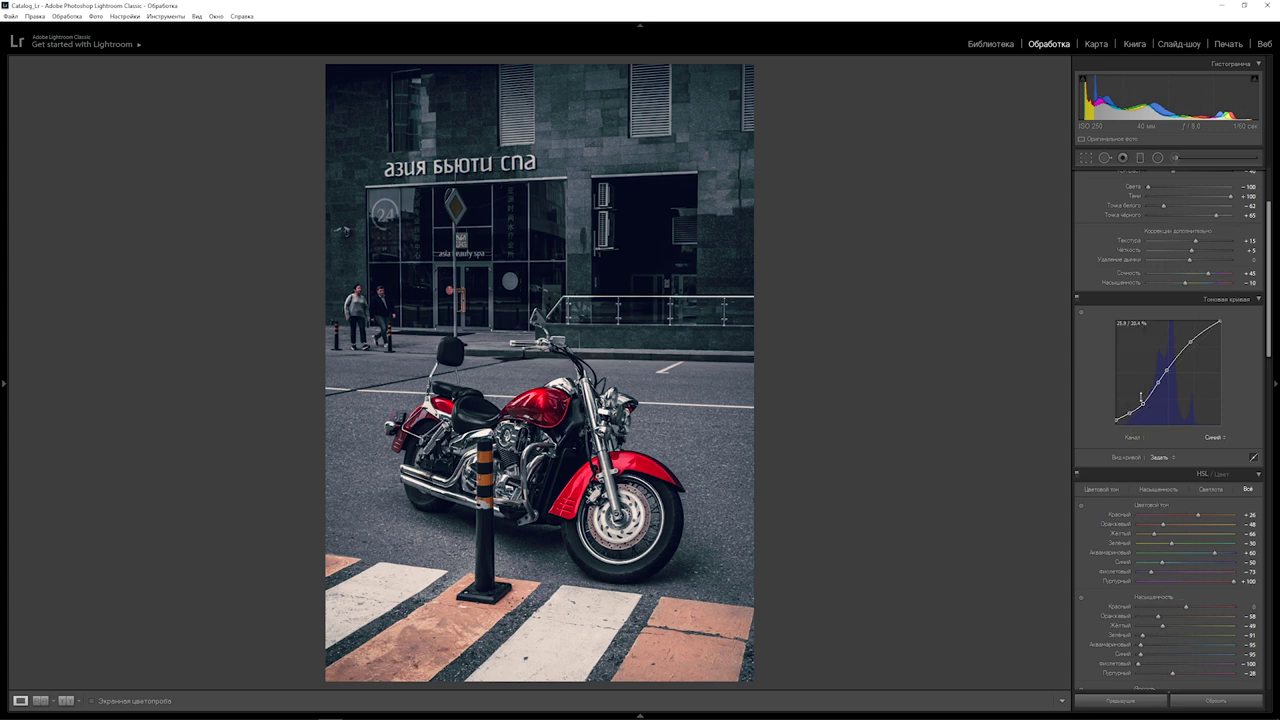
Nudge a red-curve point slightly down and lower Shadows from −87 to −88.
left_click(1213, 438)
left_click(1215, 455)
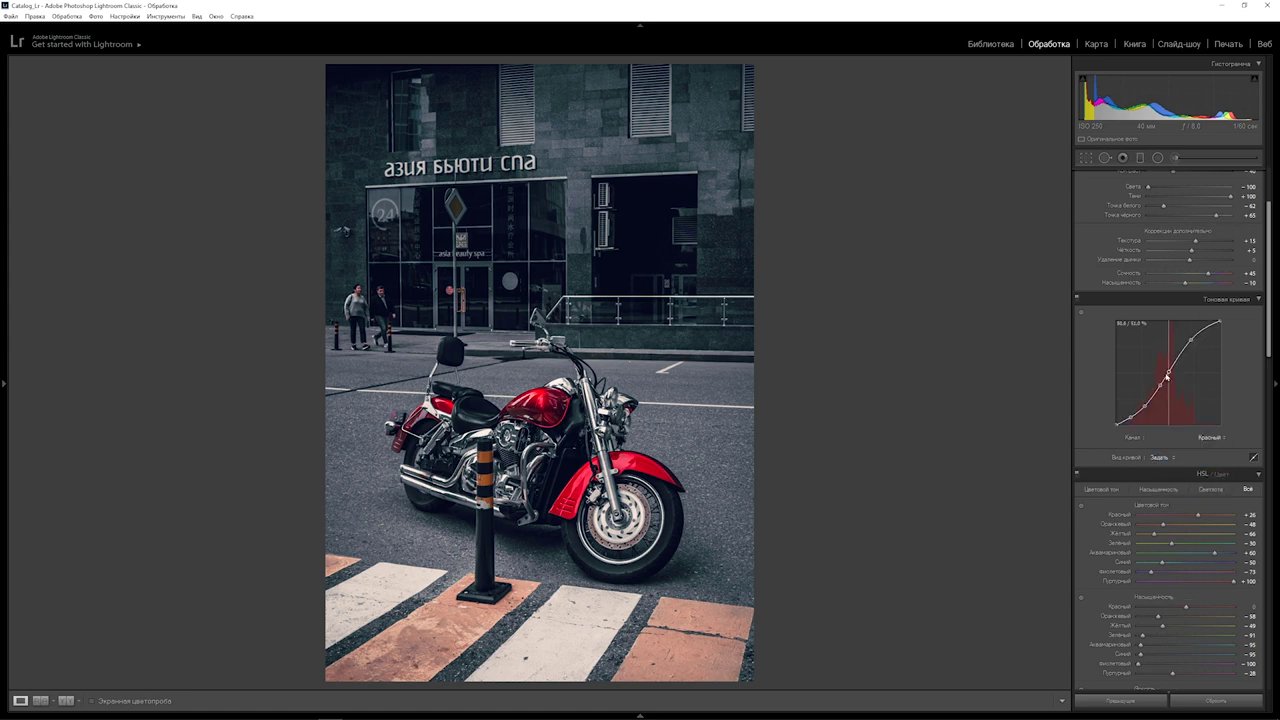
left_click_drag(1169, 373, 1160, 385)
scroll(1227, 312, "up", 3)
left_click_drag(1227, 312, 1169, 287)
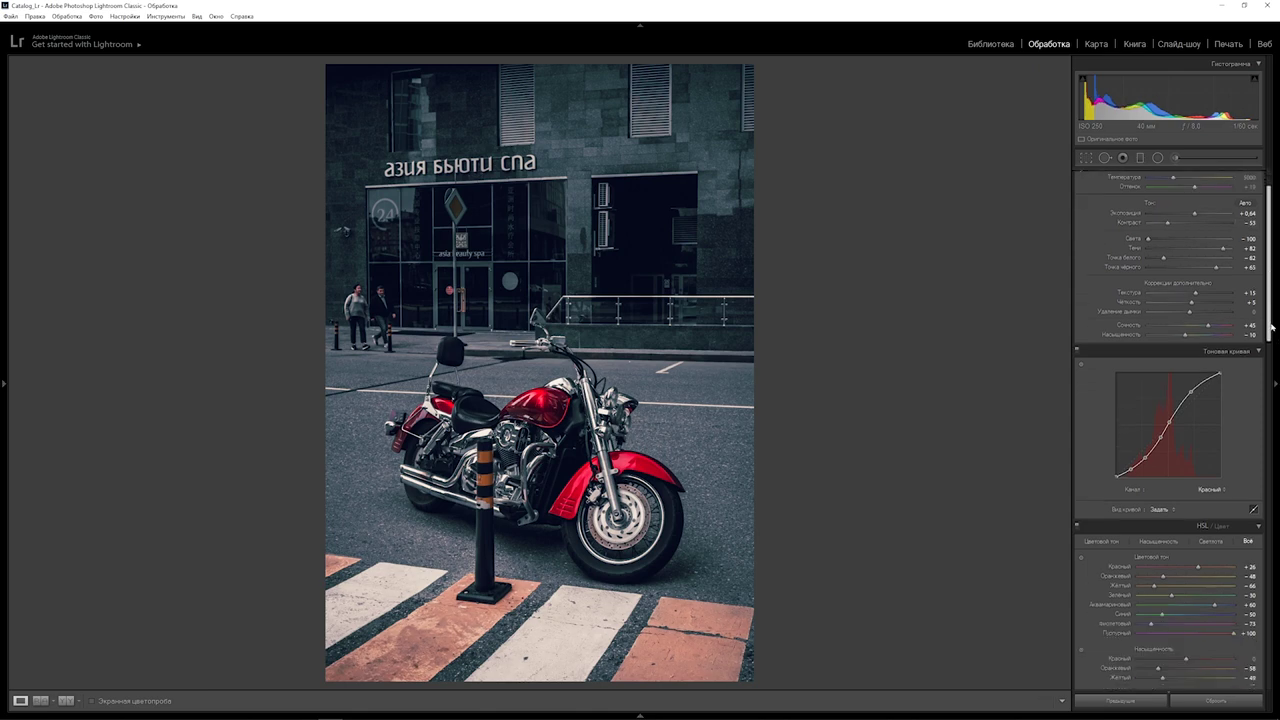
In HSL, set Orange Hue to −40, Orange Saturation to −78, reduce Red Saturation slightly, and Yellow Saturation to about −9.
left_click_drag(1270, 308, 1270, 402)
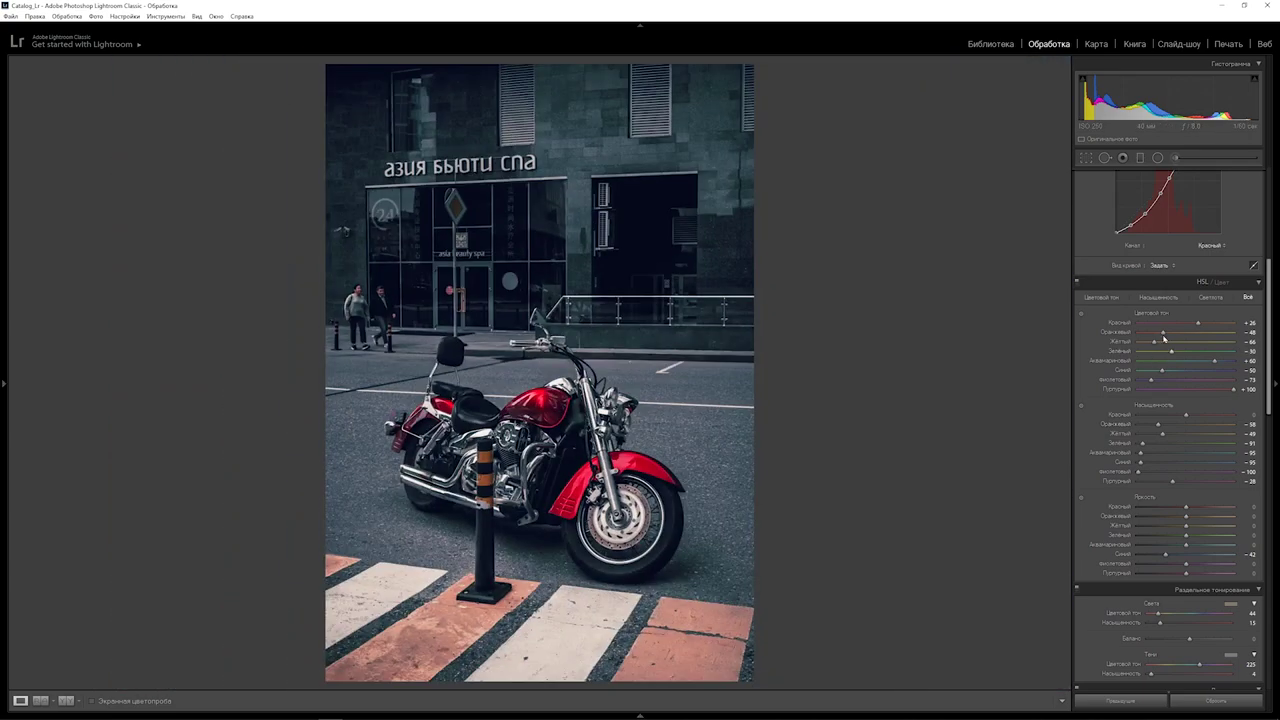
left_click_drag(1162, 333, 1161, 336)
left_click_drag(1158, 425, 1151, 427)
left_click_drag(1187, 417, 1179, 417)
mouse_move(1162, 433)
left_mouse_down()
mouse_move(1182, 433)
mouse_move(1171, 433)
left_mouse_up()
Try several split-toning shadow hues, settling on 218, with shadow saturation at 0.
scroll(1168, 430, "down", 2)
scroll(1168, 430, "down", 3)
scroll(1168, 430, "down", 1)
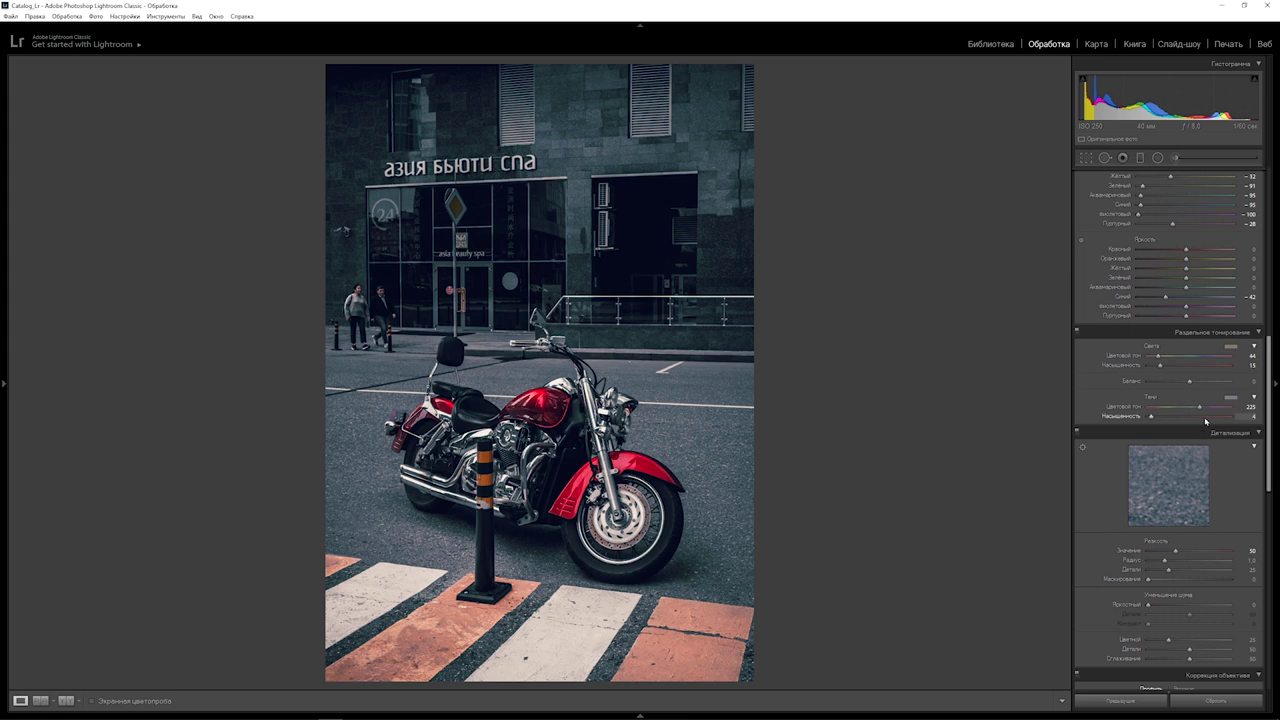
left_click(1253, 418)
mouse_move(1200, 409)
left_mouse_down()
mouse_move(1154, 420)
mouse_move(1238, 403)
left_mouse_up()
left_click_drag(1232, 412, 1196, 413)
left_click_drag(1196, 412, 1191, 410)
left_click_drag(1192, 411, 1199, 410)
left_click_drag(1150, 419, 1140, 419)
left_click_drag(1269, 410, 1265, 297)
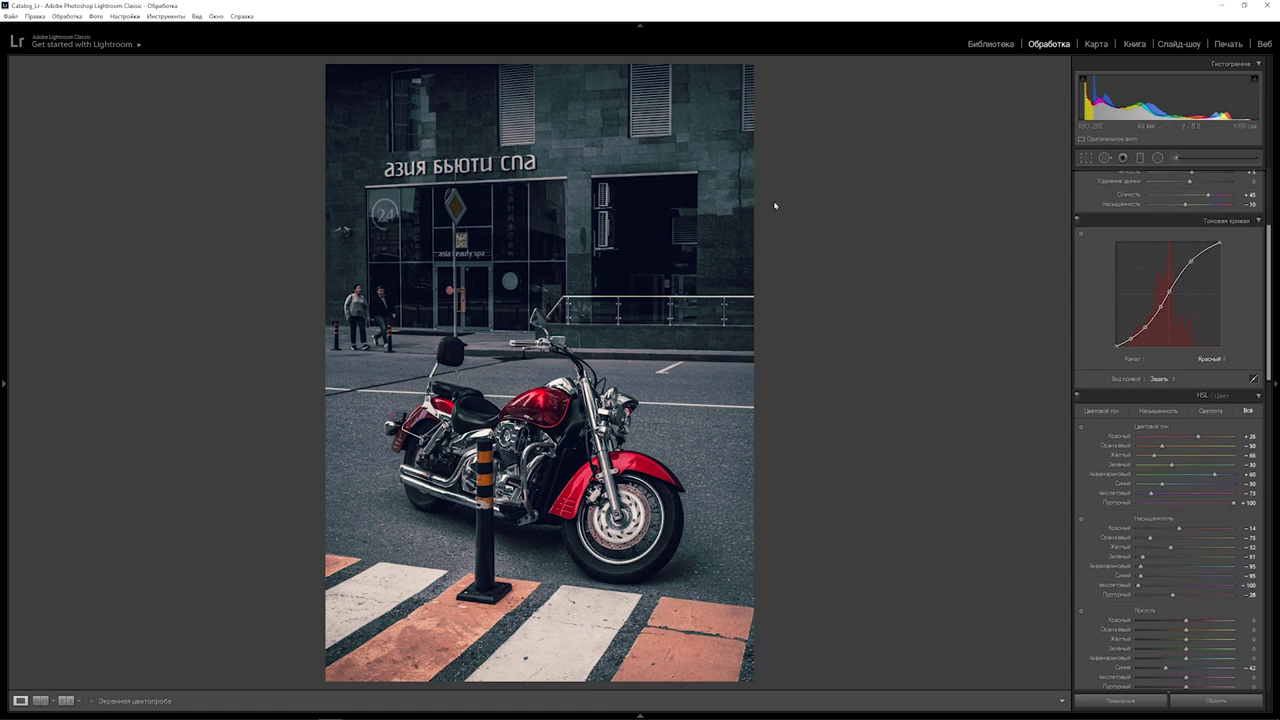
Nudge a tone-curve point slightly and raise split-toning shadow saturation from 0 to 2.
key("alt")
left_click_drag(1145, 326, 1144, 329)
left_click_drag(1272, 350, 1272, 467)
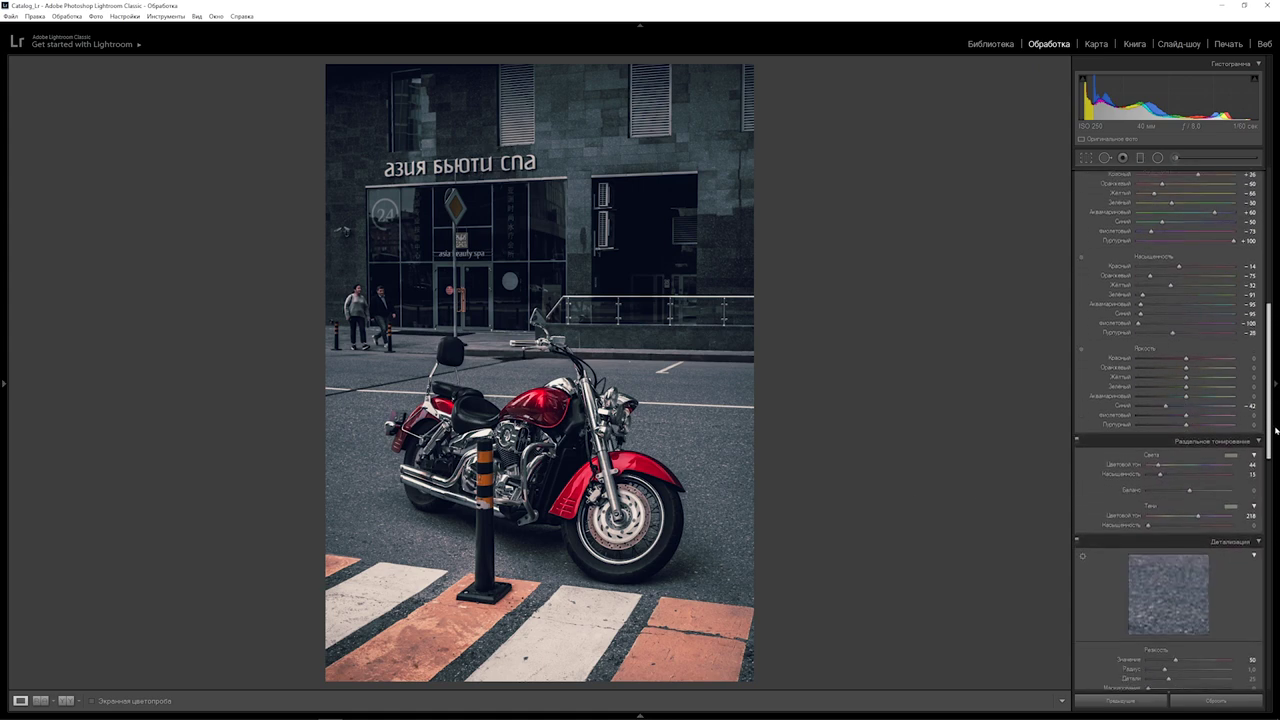
left_click_drag(1148, 387, 1151, 386)
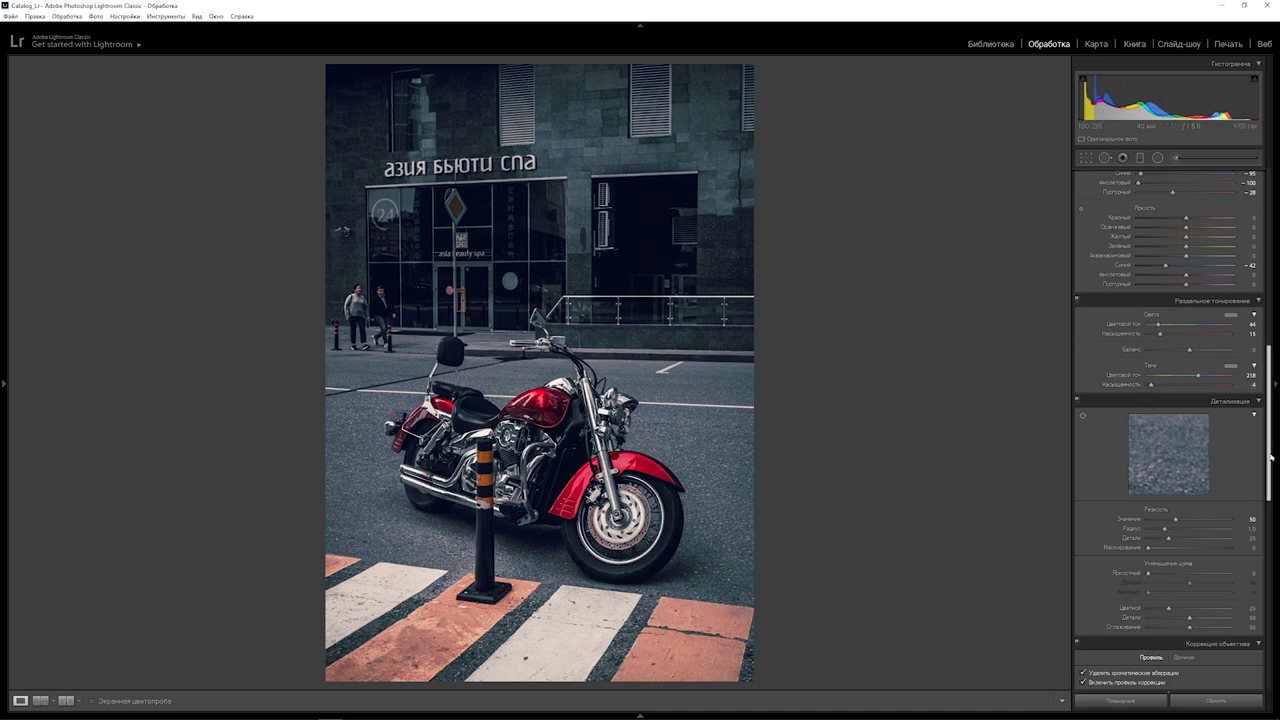
scroll(1269, 392, "up", 5)
scroll(1269, 392, "up", 4)
scroll(1269, 392, "up", 2)
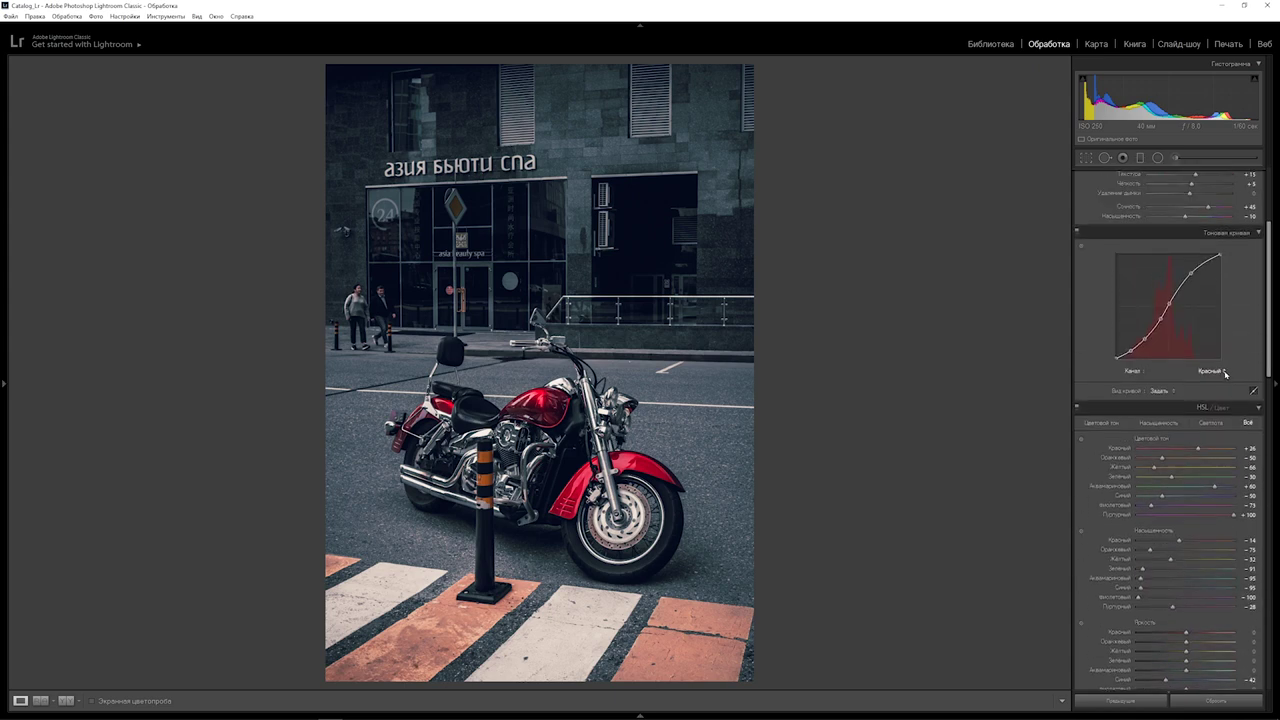
On the blue tone-curve channel, lift the lower point slightly to tint the shadows blue.
left_click(1222, 371)
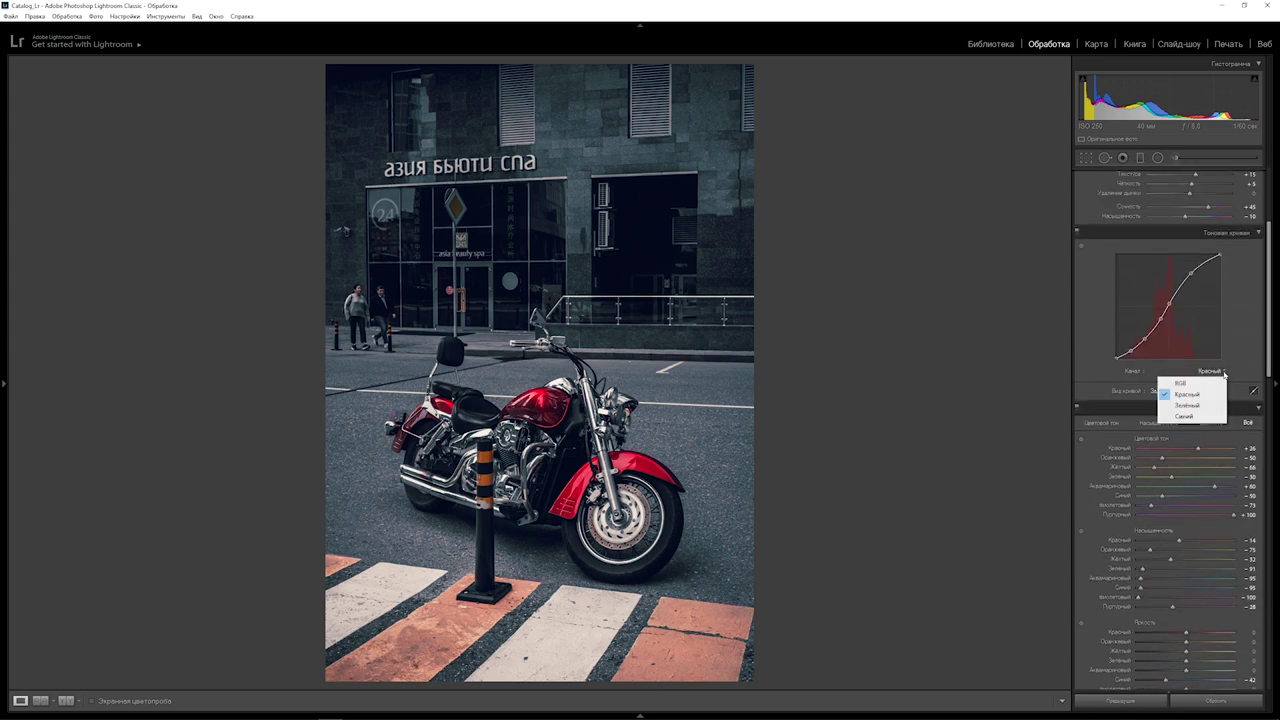
left_click(1192, 417)
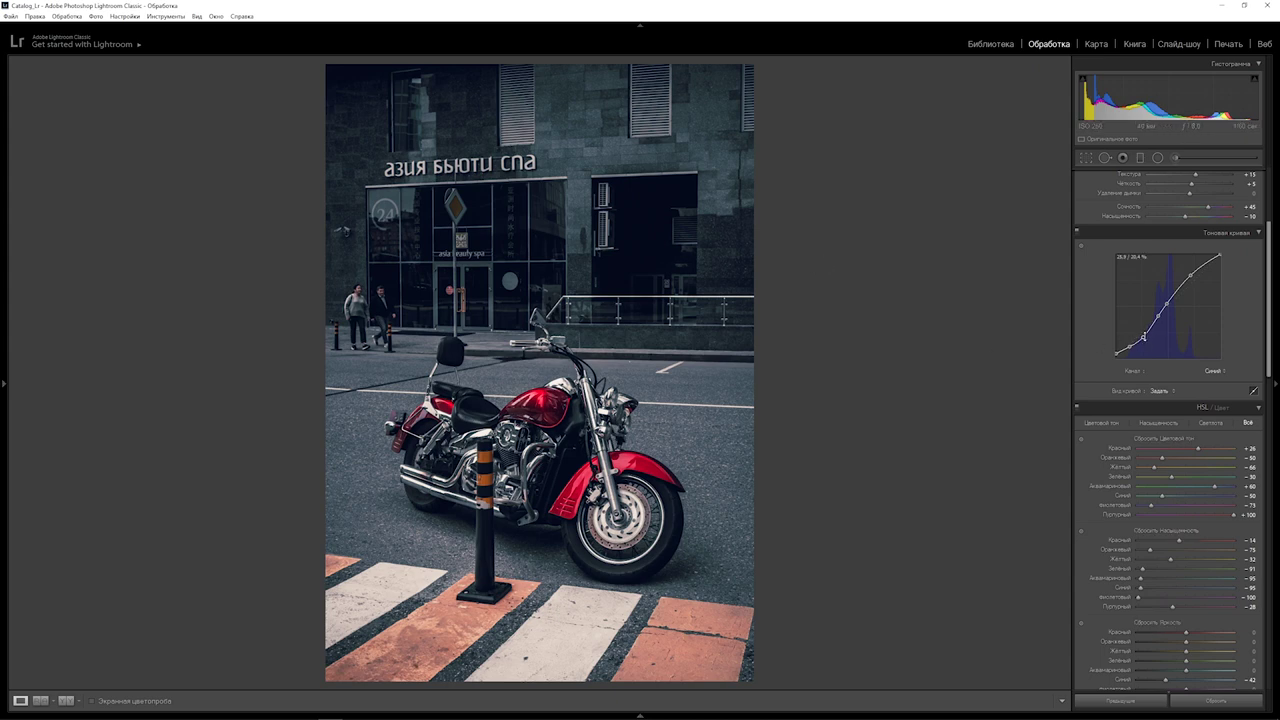
left_click_drag(1143, 338, 1144, 335)
left_click_drag(1148, 338, 1148, 335)
left_click_drag(1270, 339, 1272, 452)
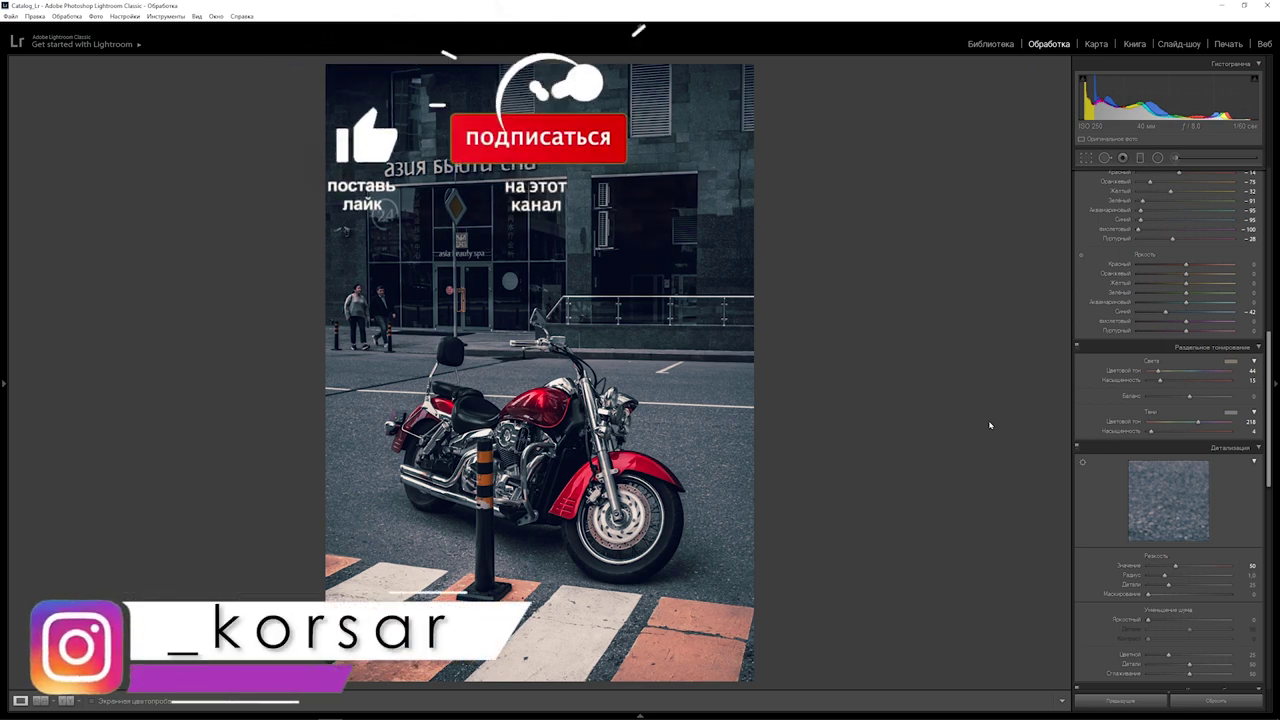
scroll(1045, 558, "down", 10)
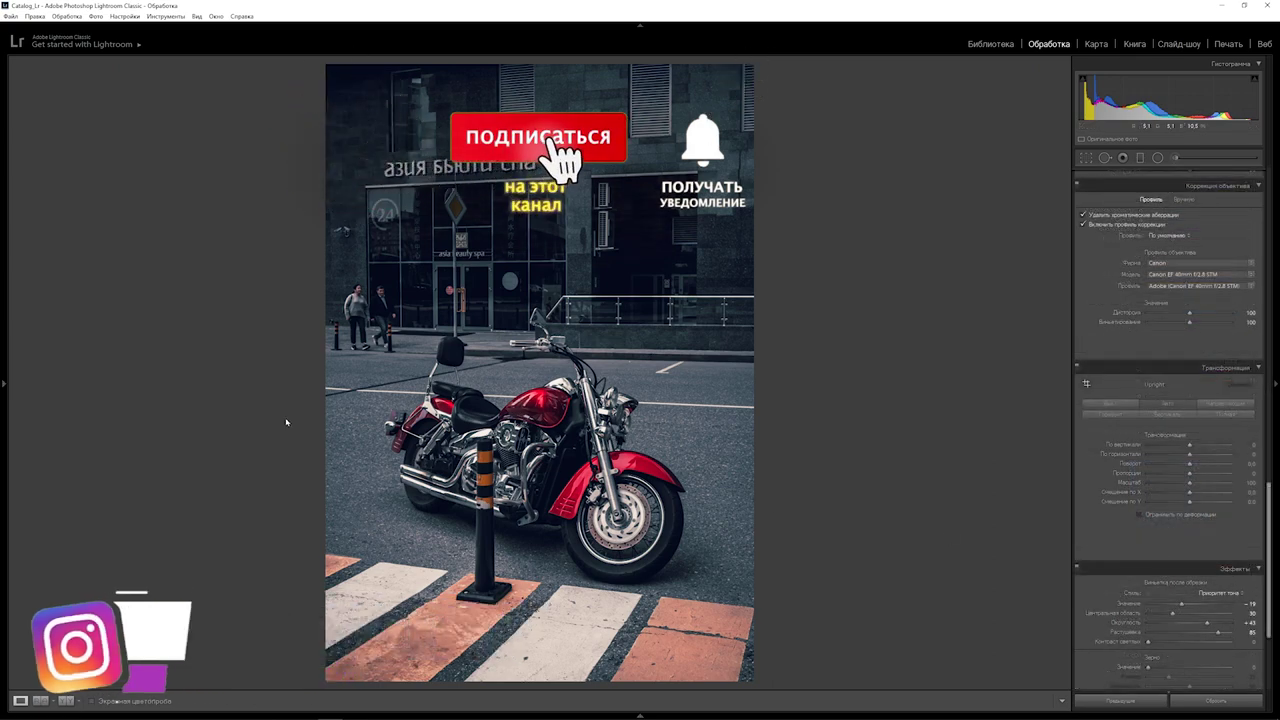
Show the left panel, collapse History, and expand the DARK CITY preset folder.
left_click(3, 385)
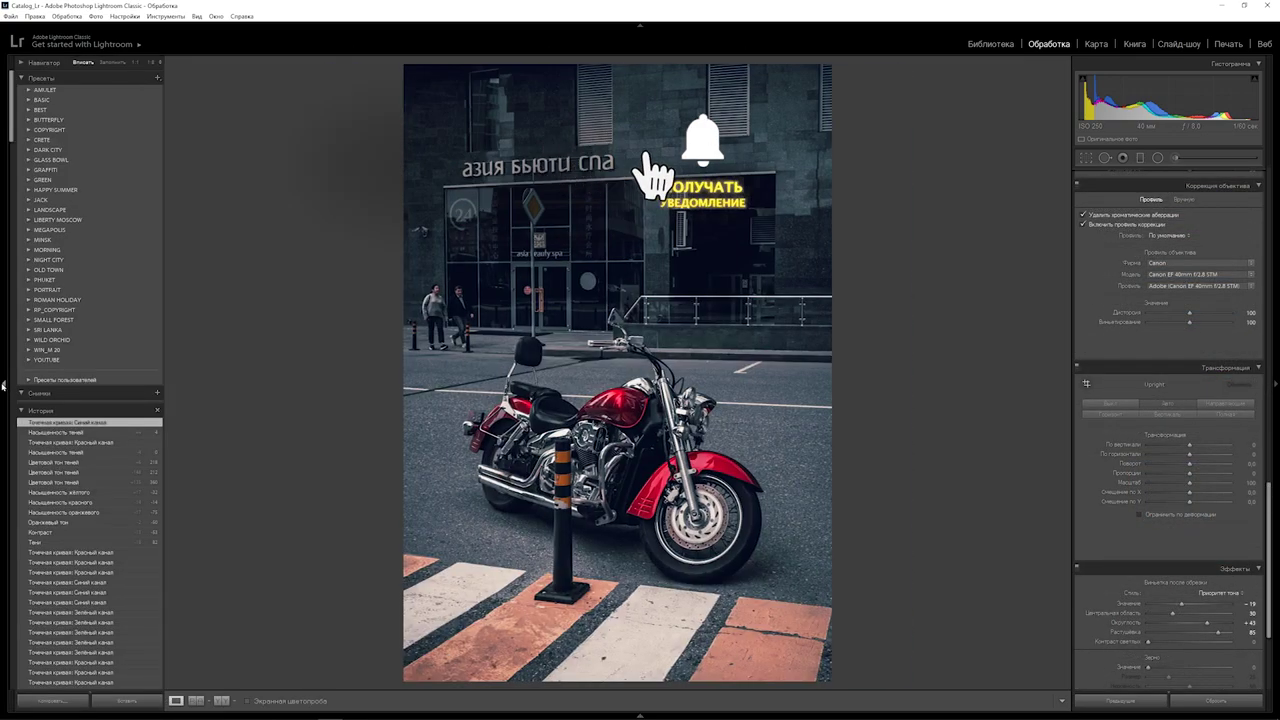
left_click(22, 410)
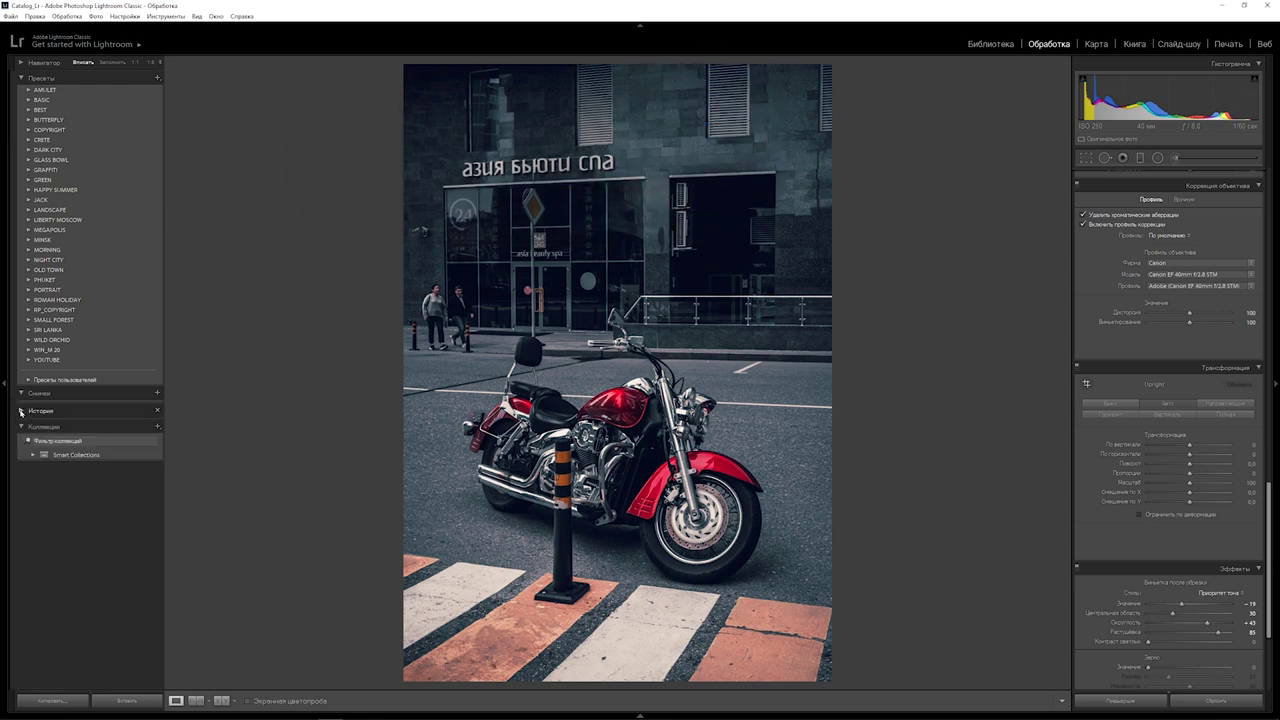
left_click(28, 150)
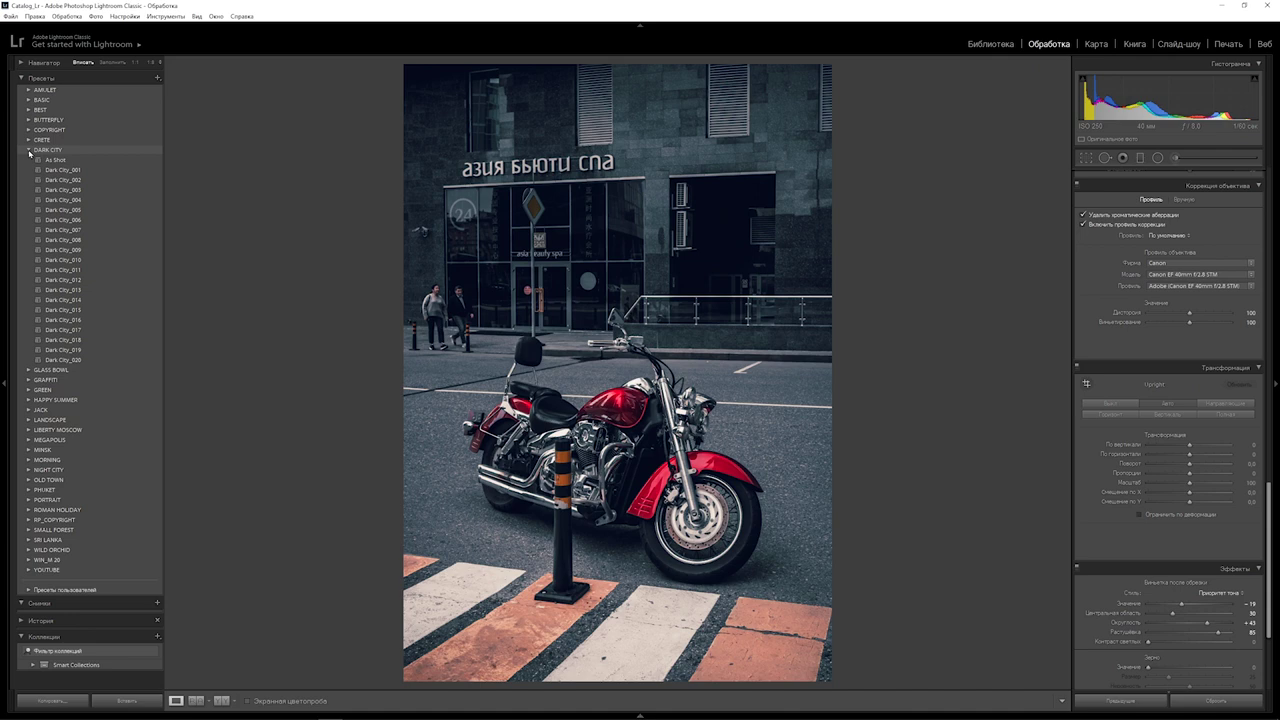